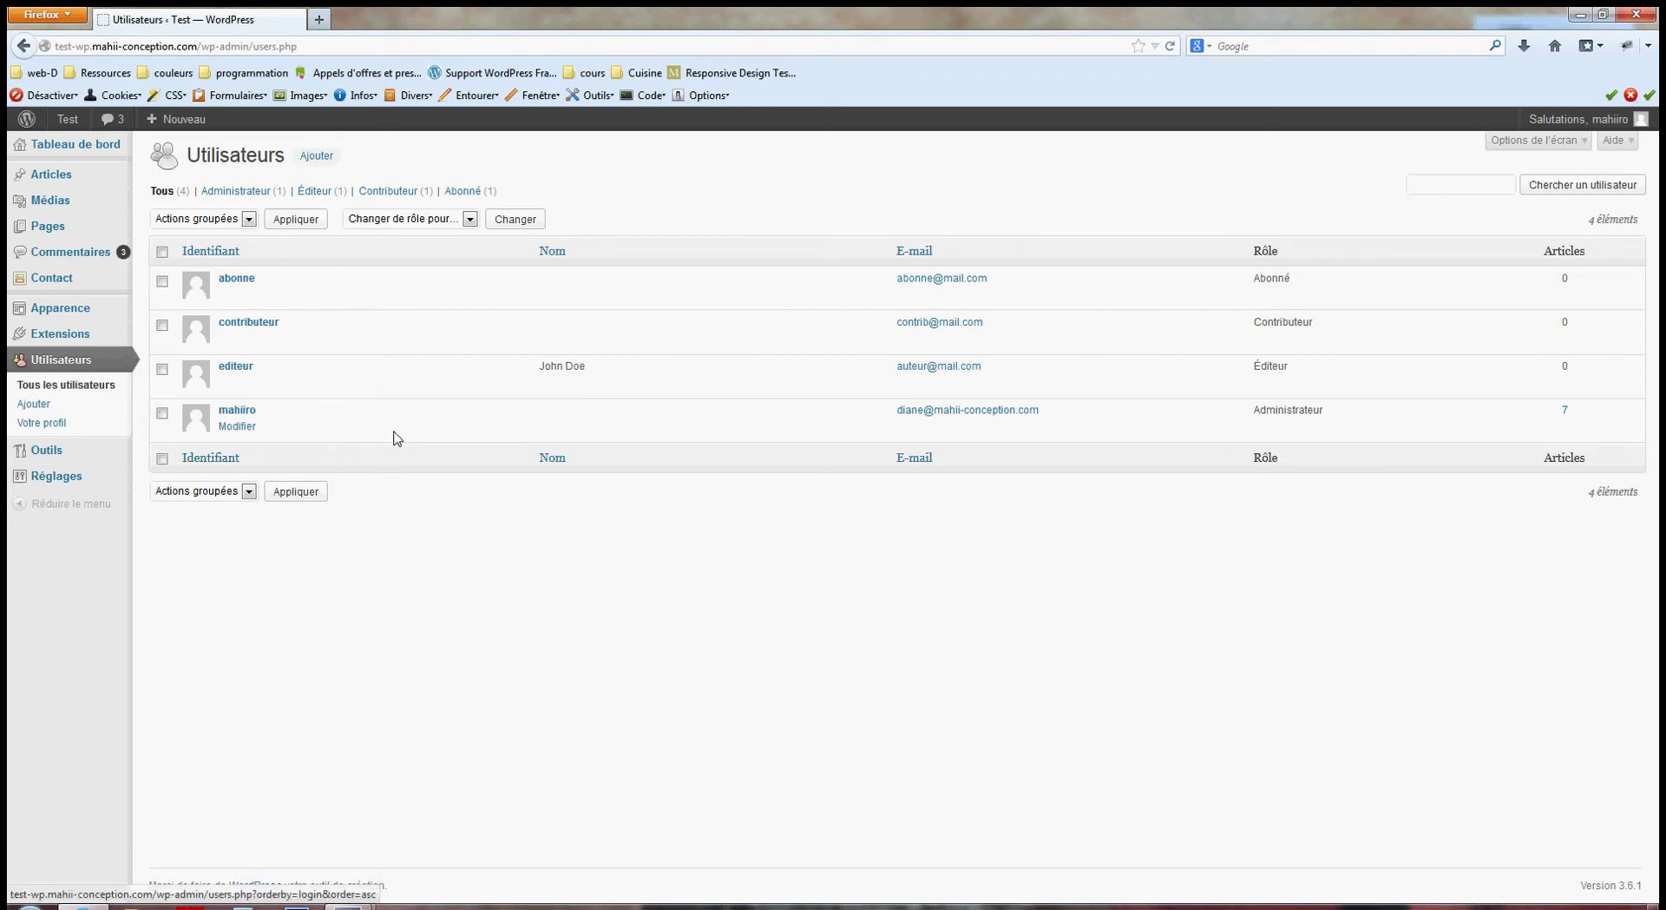
Search the user list for 'abonn'.
{"action": "left_click", "coordinate": [1475, 182]}
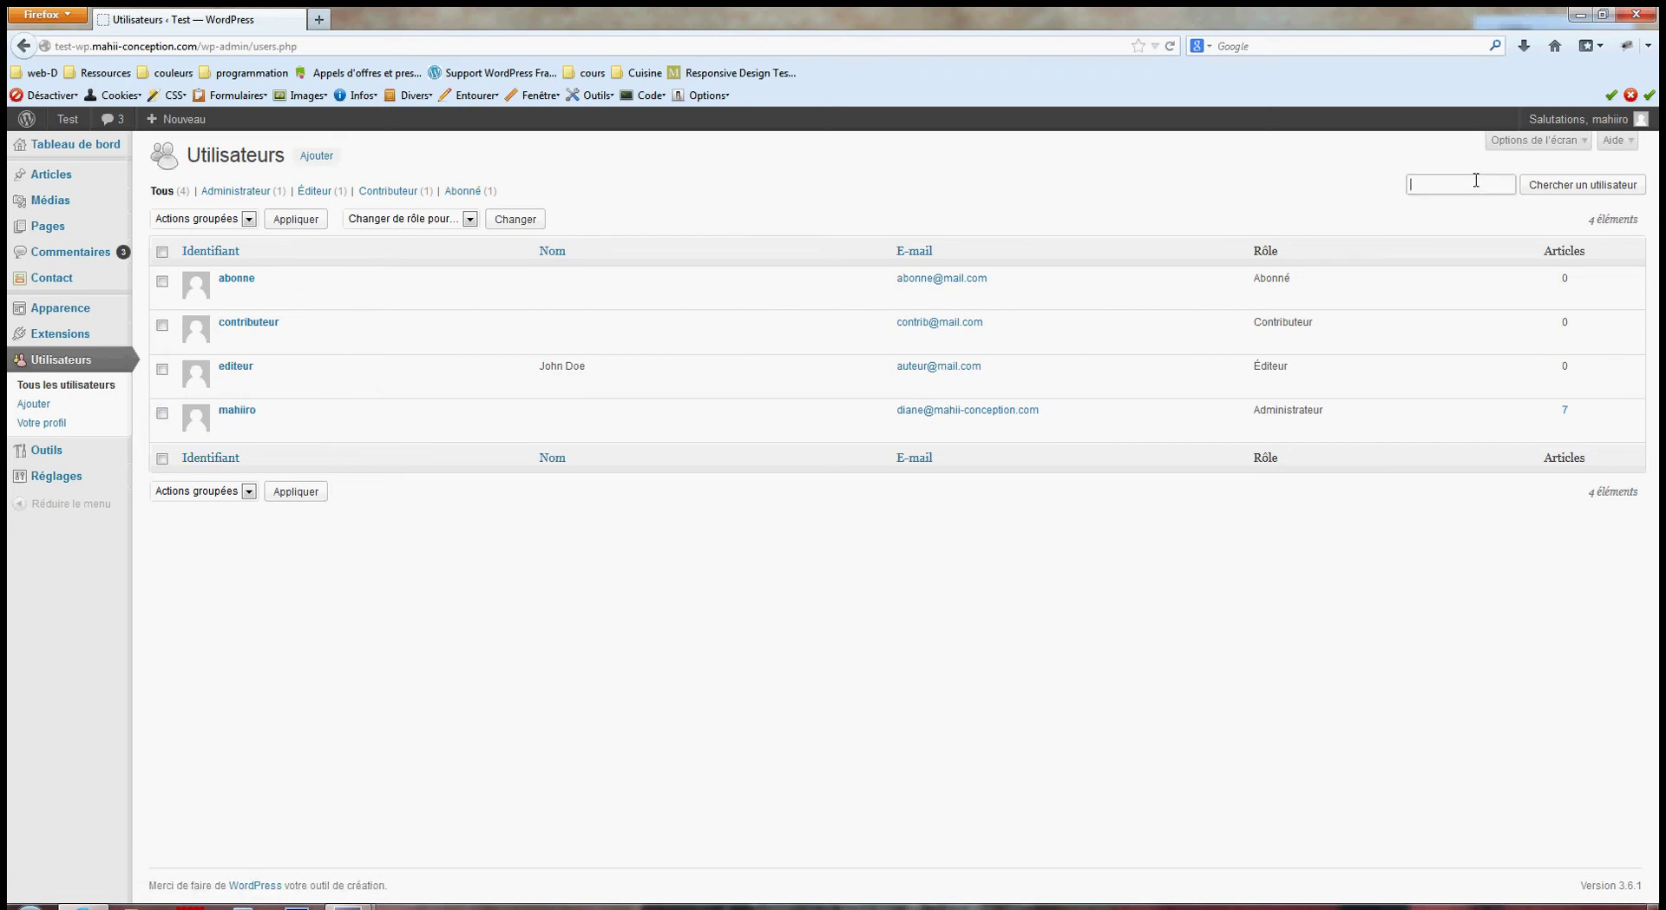
{"action": "type", "text": "abonne"}
{"action": "left_click", "coordinate": [1570, 198]}
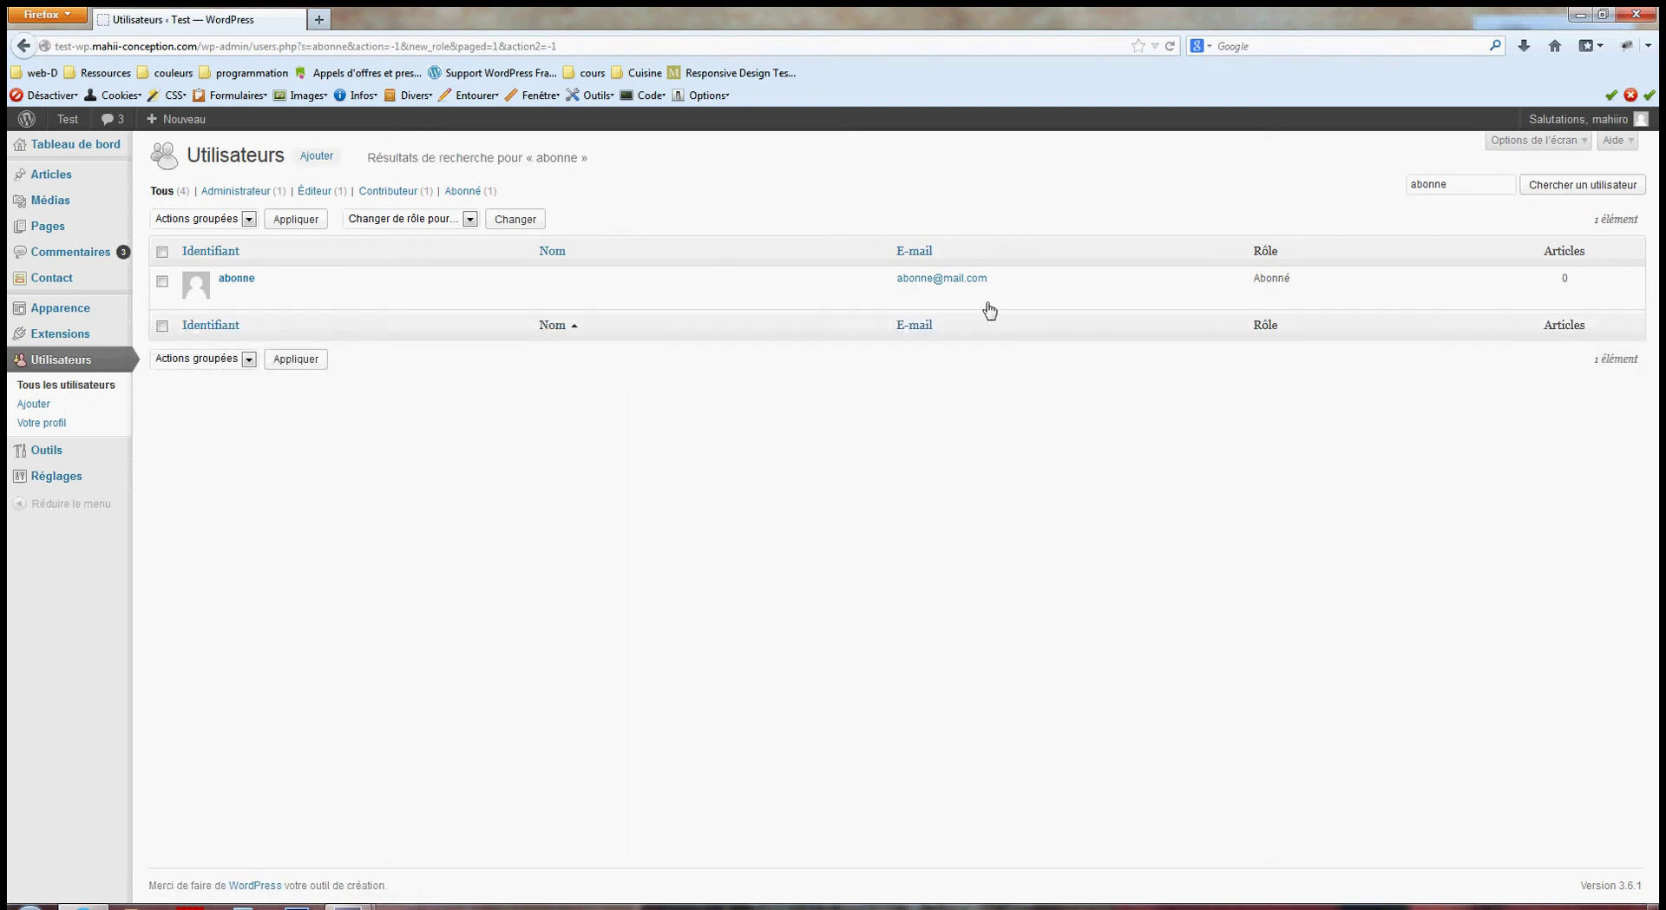
Clear the search to restore all four users and tick the abonne account.
{"action": "left_click_drag", "start_coordinate": [1484, 184], "coordinate": [1361, 182]}
{"action": "key", "text": "BackSpace"}
{"action": "left_click", "coordinate": [1545, 184]}
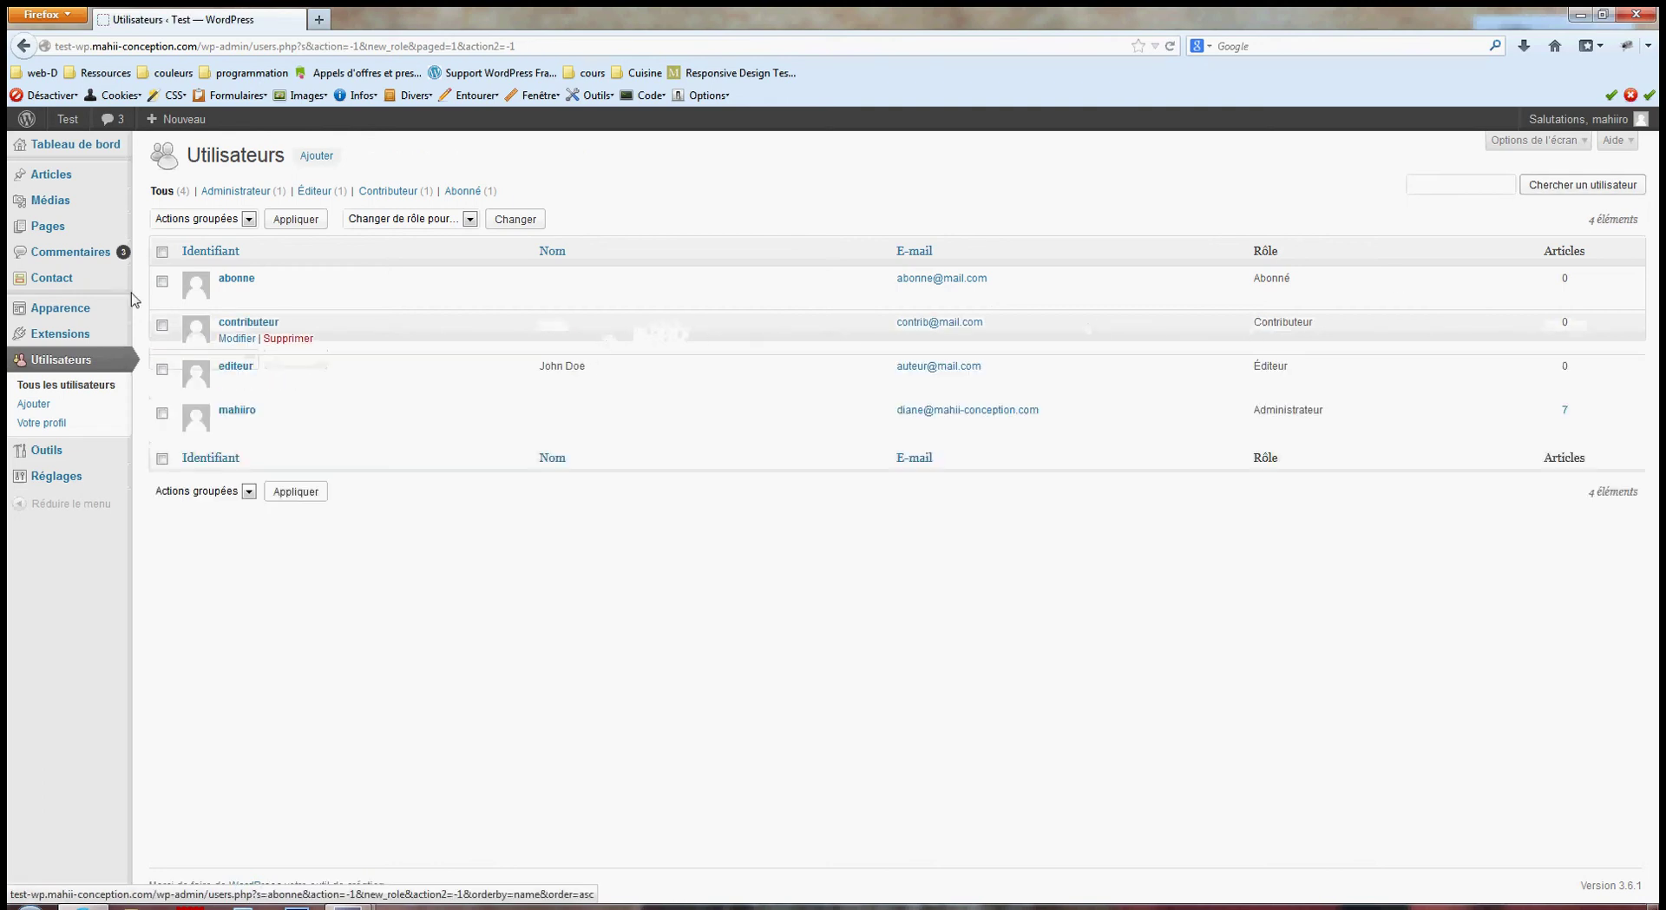
{"action": "left_click", "coordinate": [162, 280]}
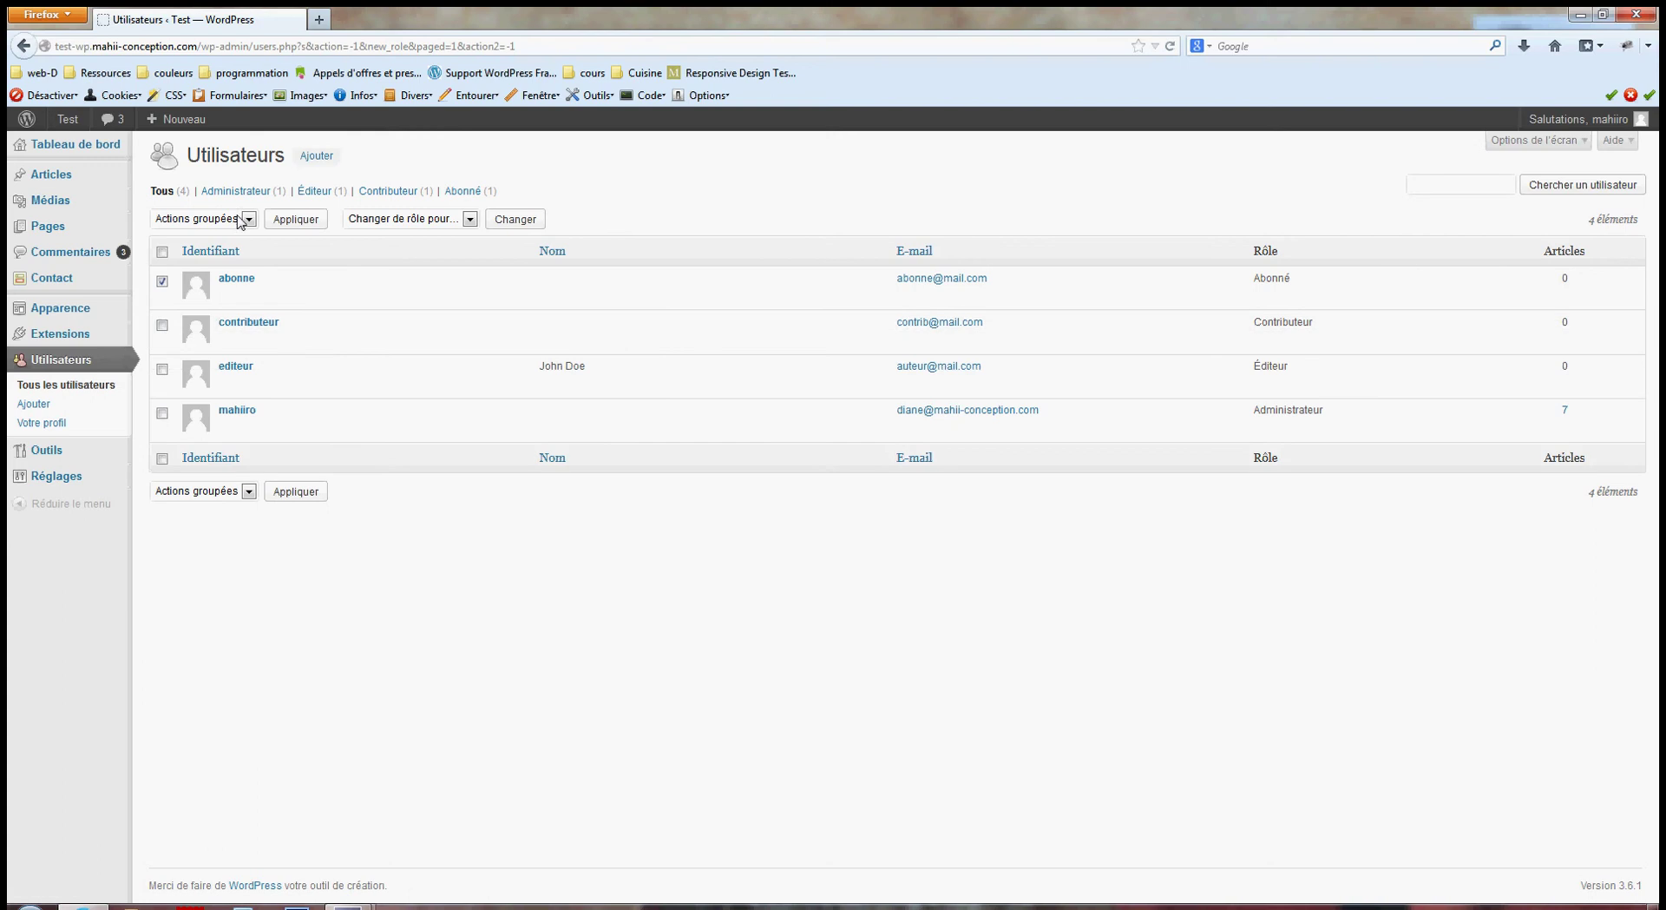
Tick contributeur too and set the bulk action to Supprimer, leaving the role dropdown unchanged.
{"action": "left_click", "coordinate": [162, 325]}
{"action": "left_click", "coordinate": [243, 222]}
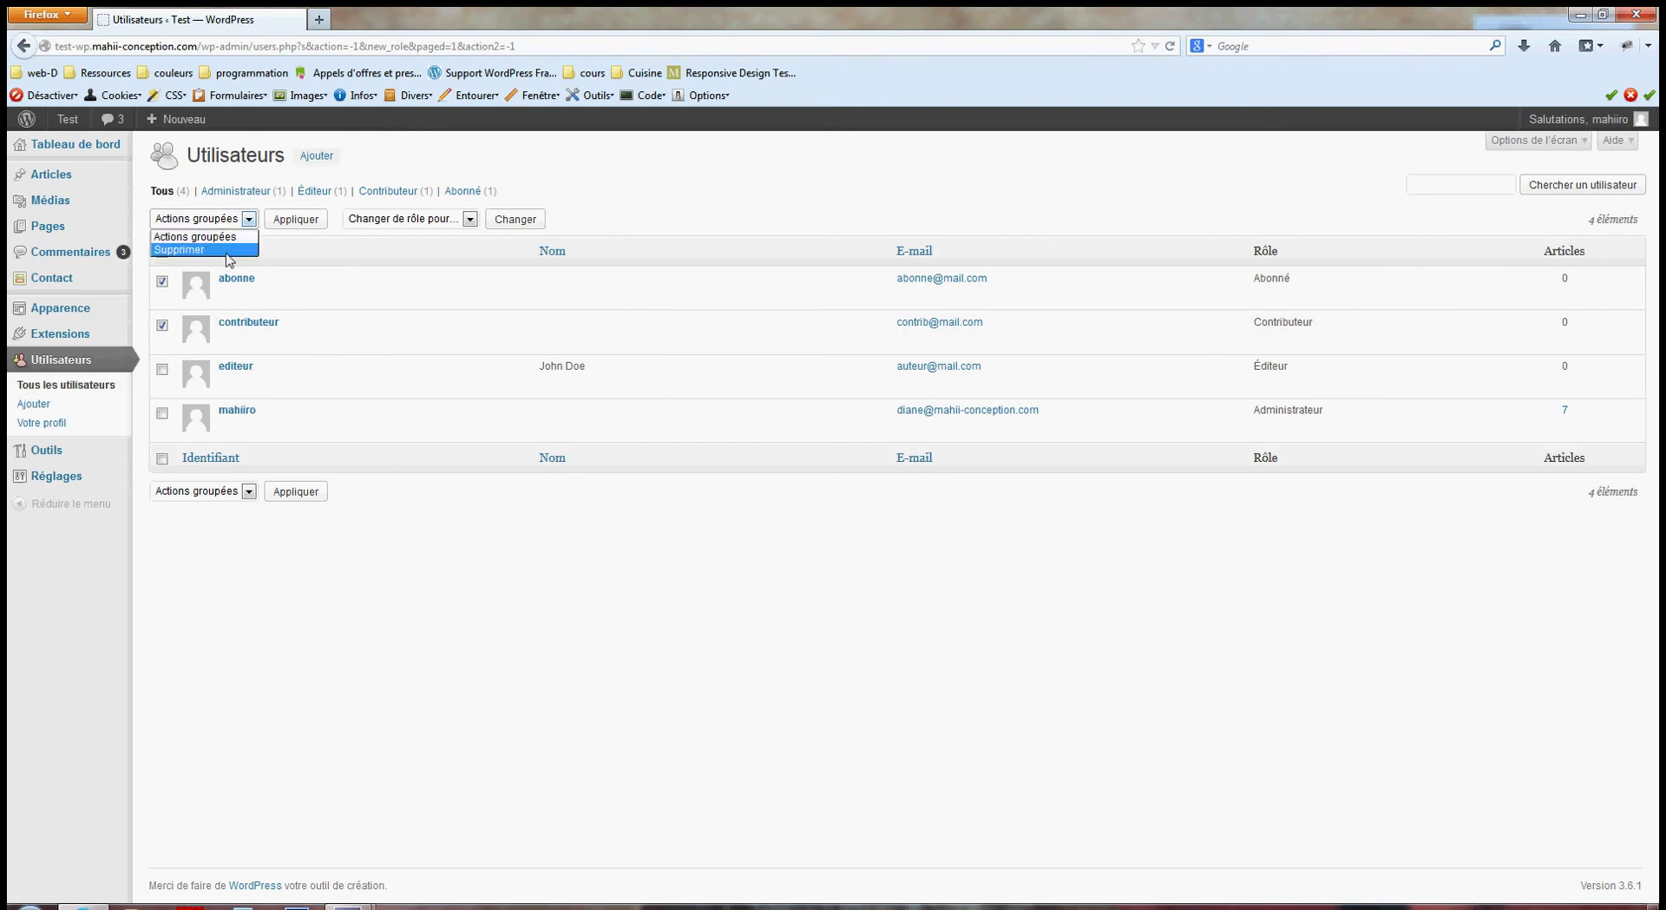
{"action": "left_click", "coordinate": [182, 249]}
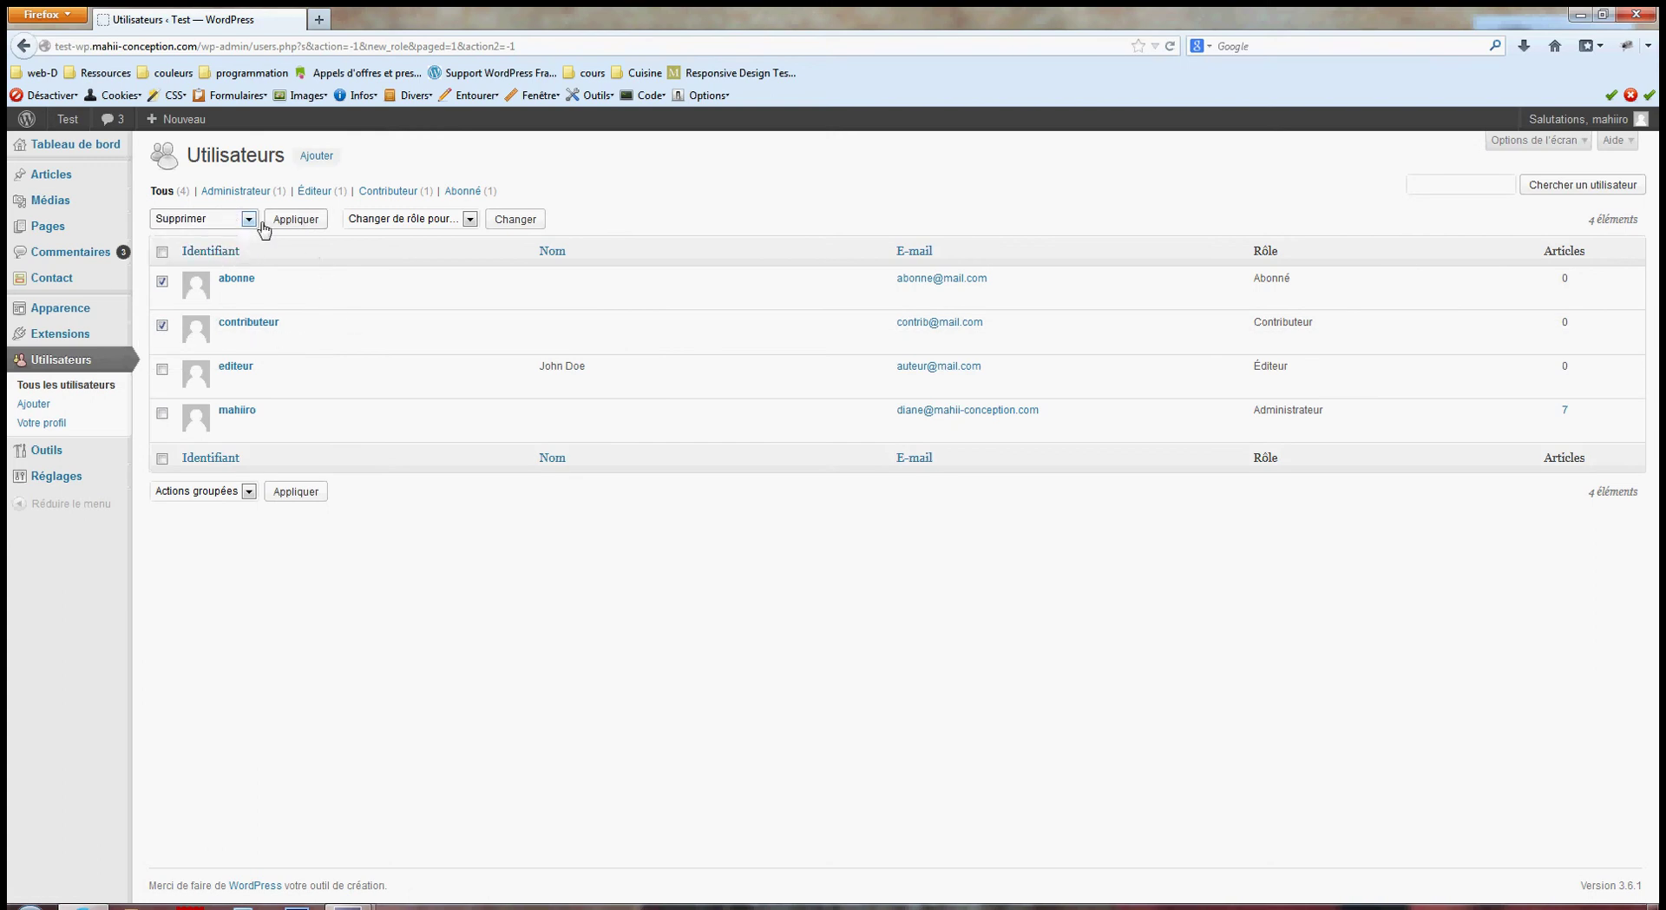
{"action": "left_click", "coordinate": [447, 223]}
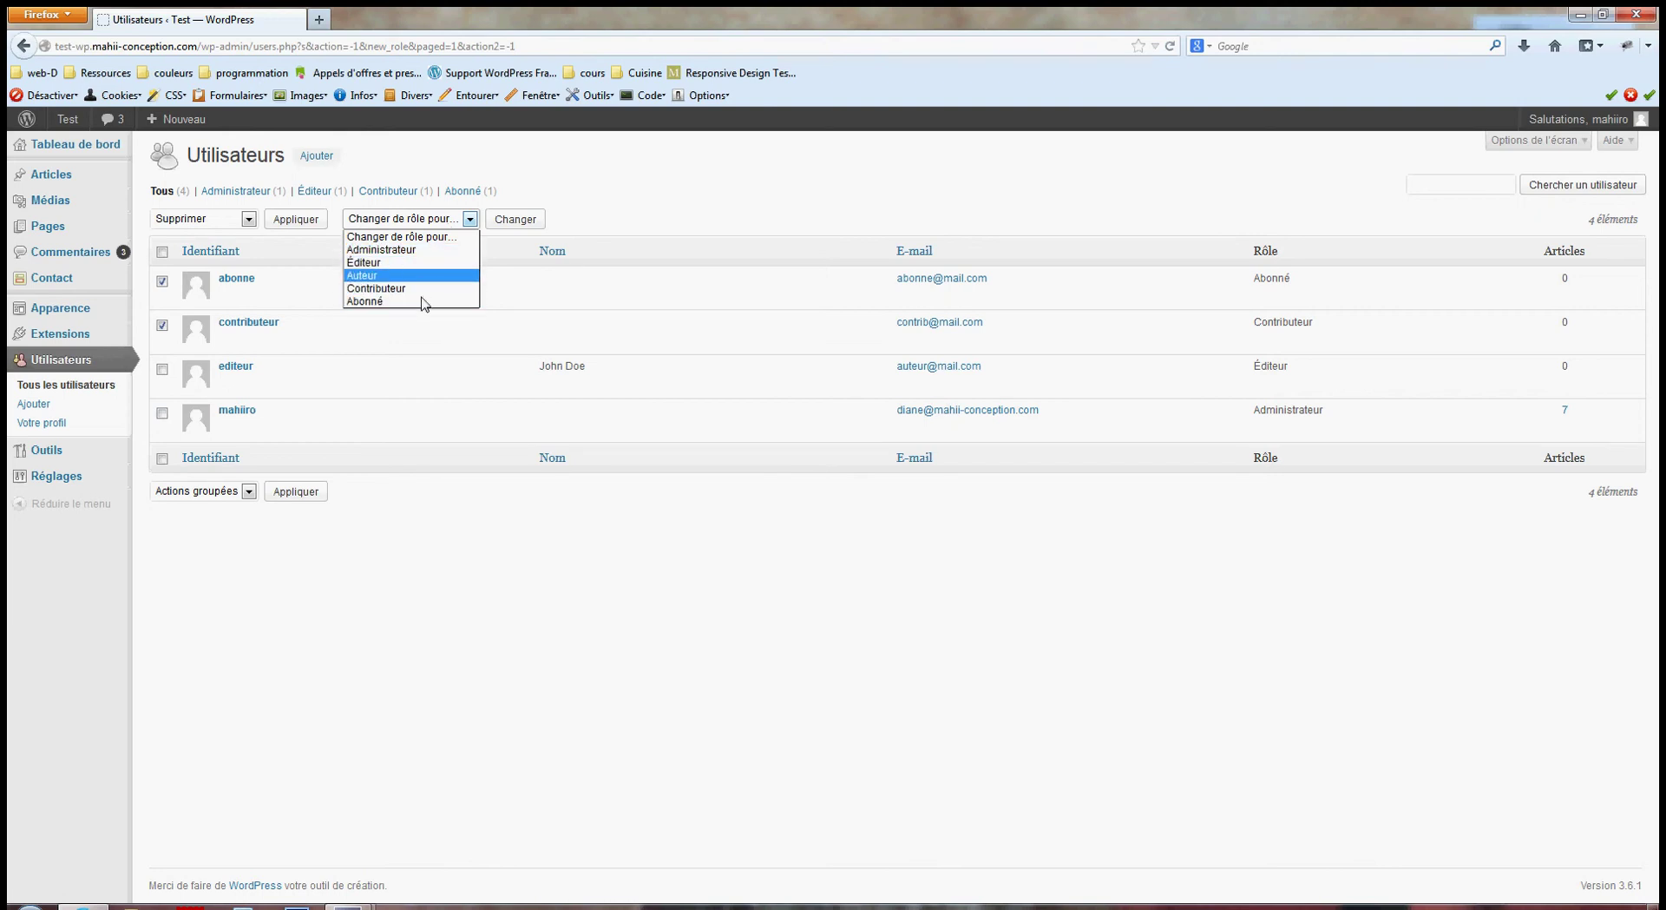
{"action": "left_click", "coordinate": [479, 591]}
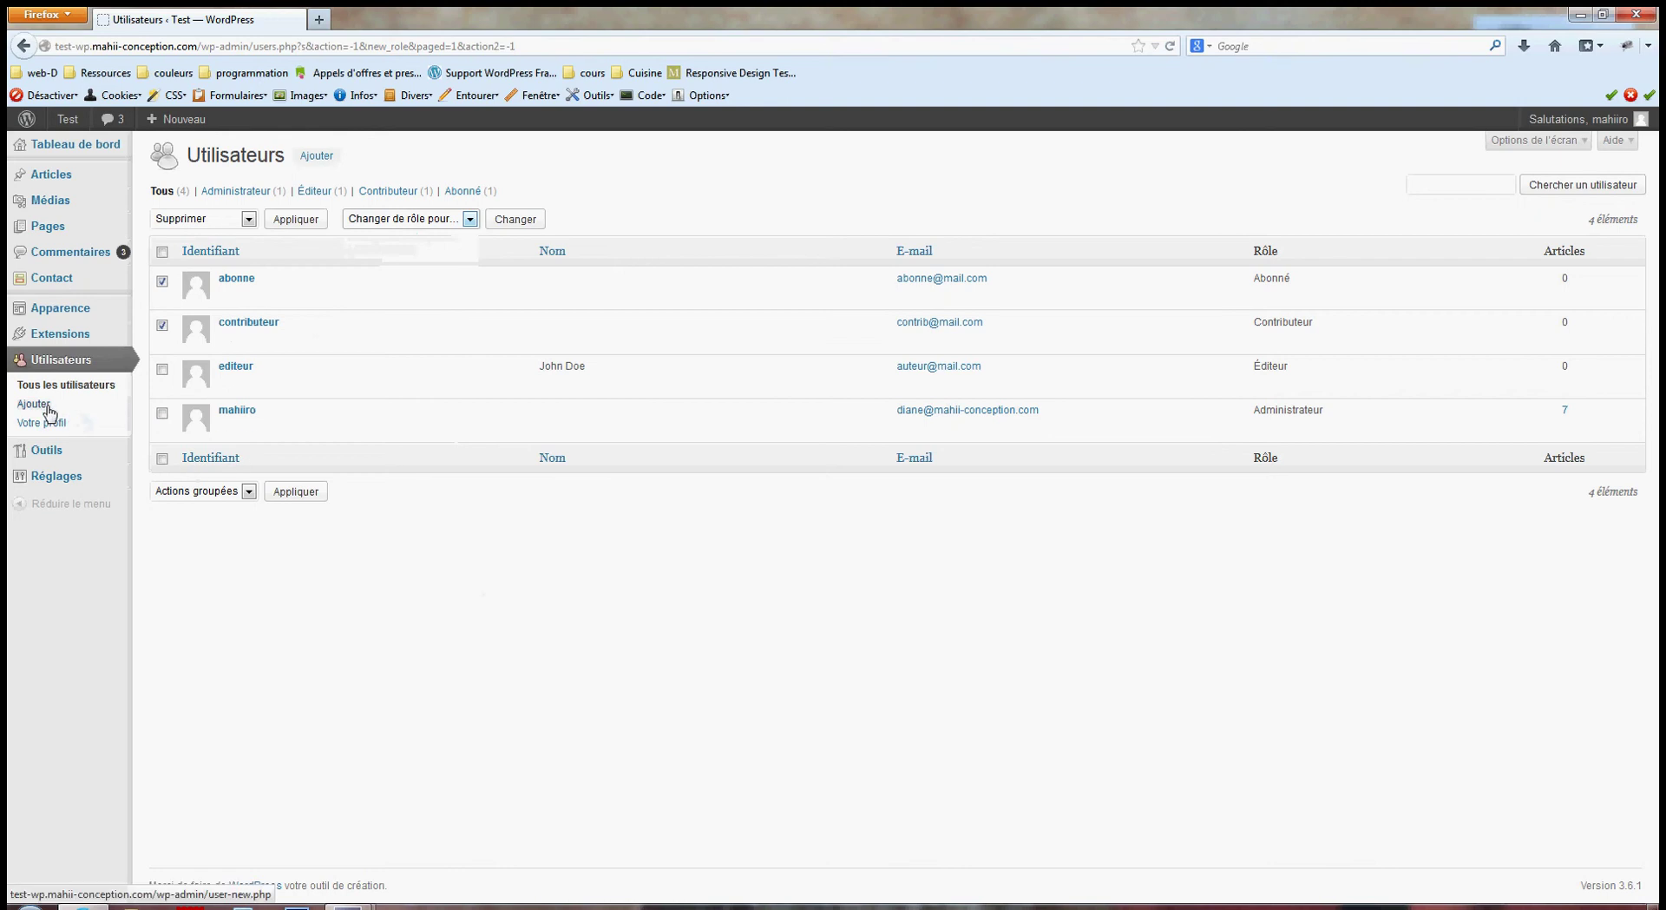
Start a new user named auteur, entering an e-mail address, first name and last name.
{"action": "left_click", "coordinate": [314, 160]}
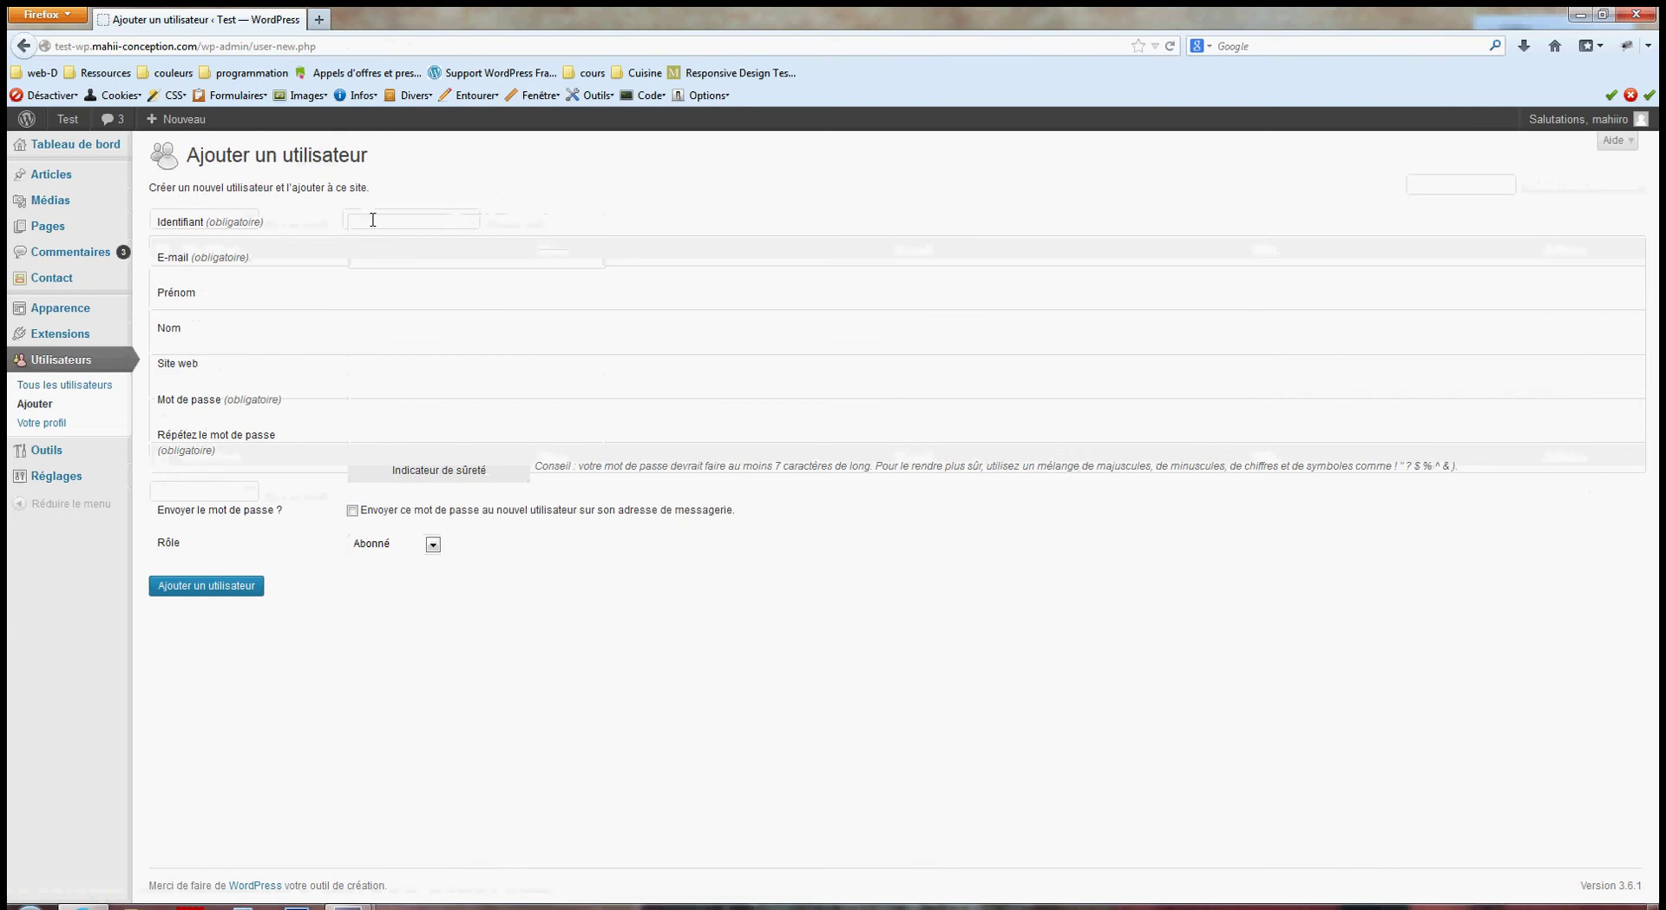
{"action": "type", "text": "auteur"}
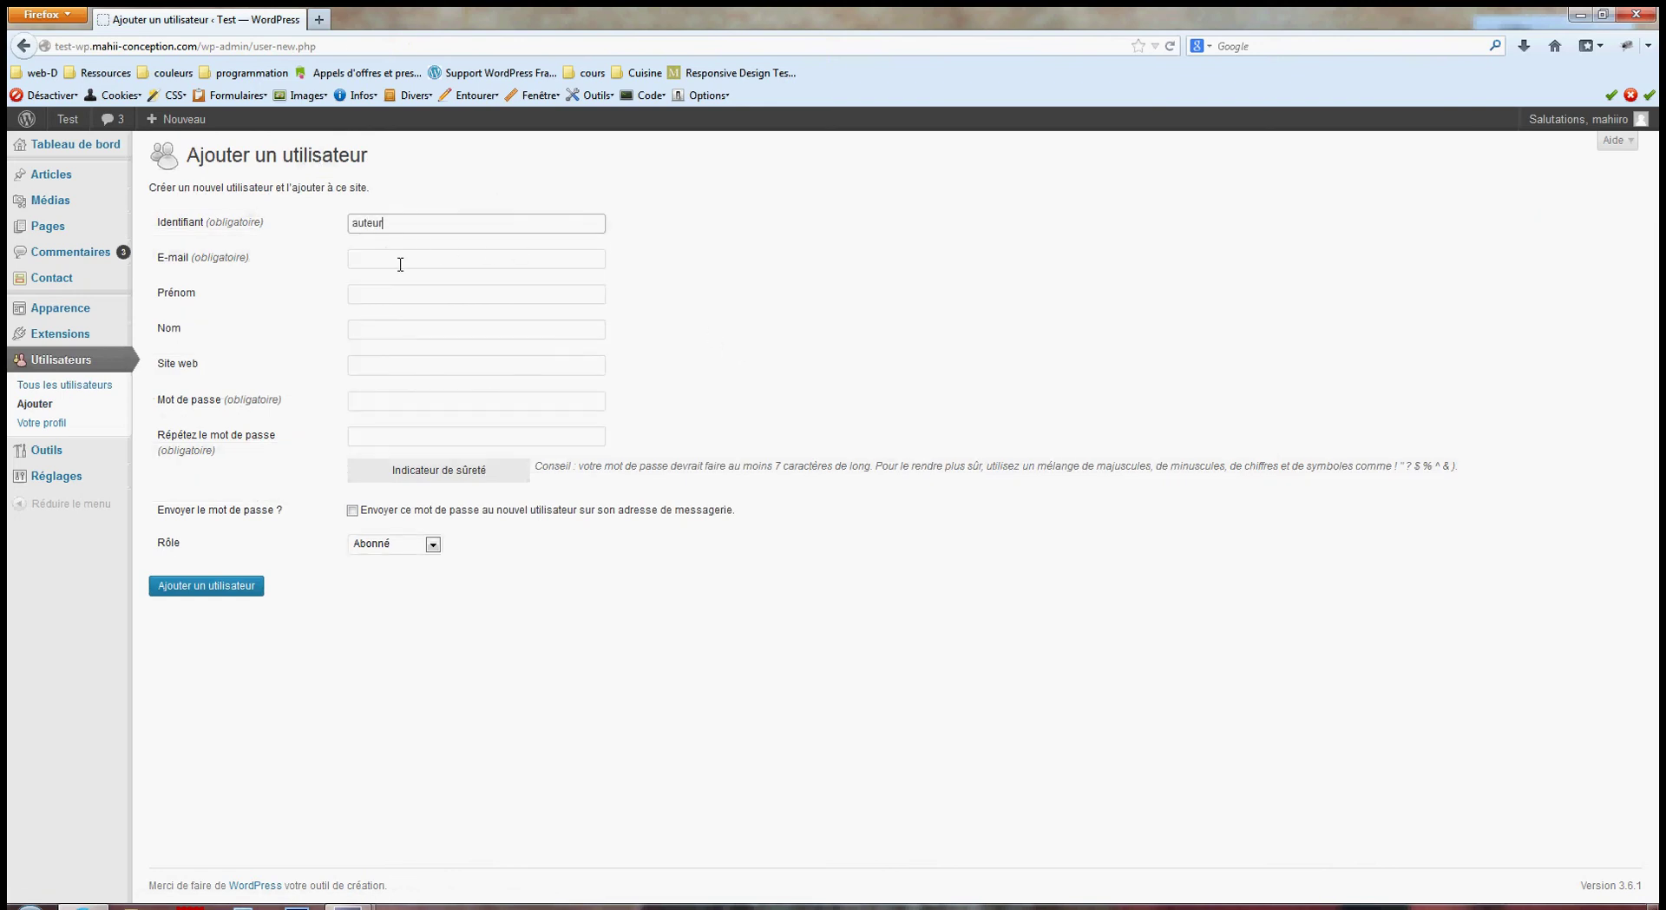
{"action": "left_click", "coordinate": [400, 264]}
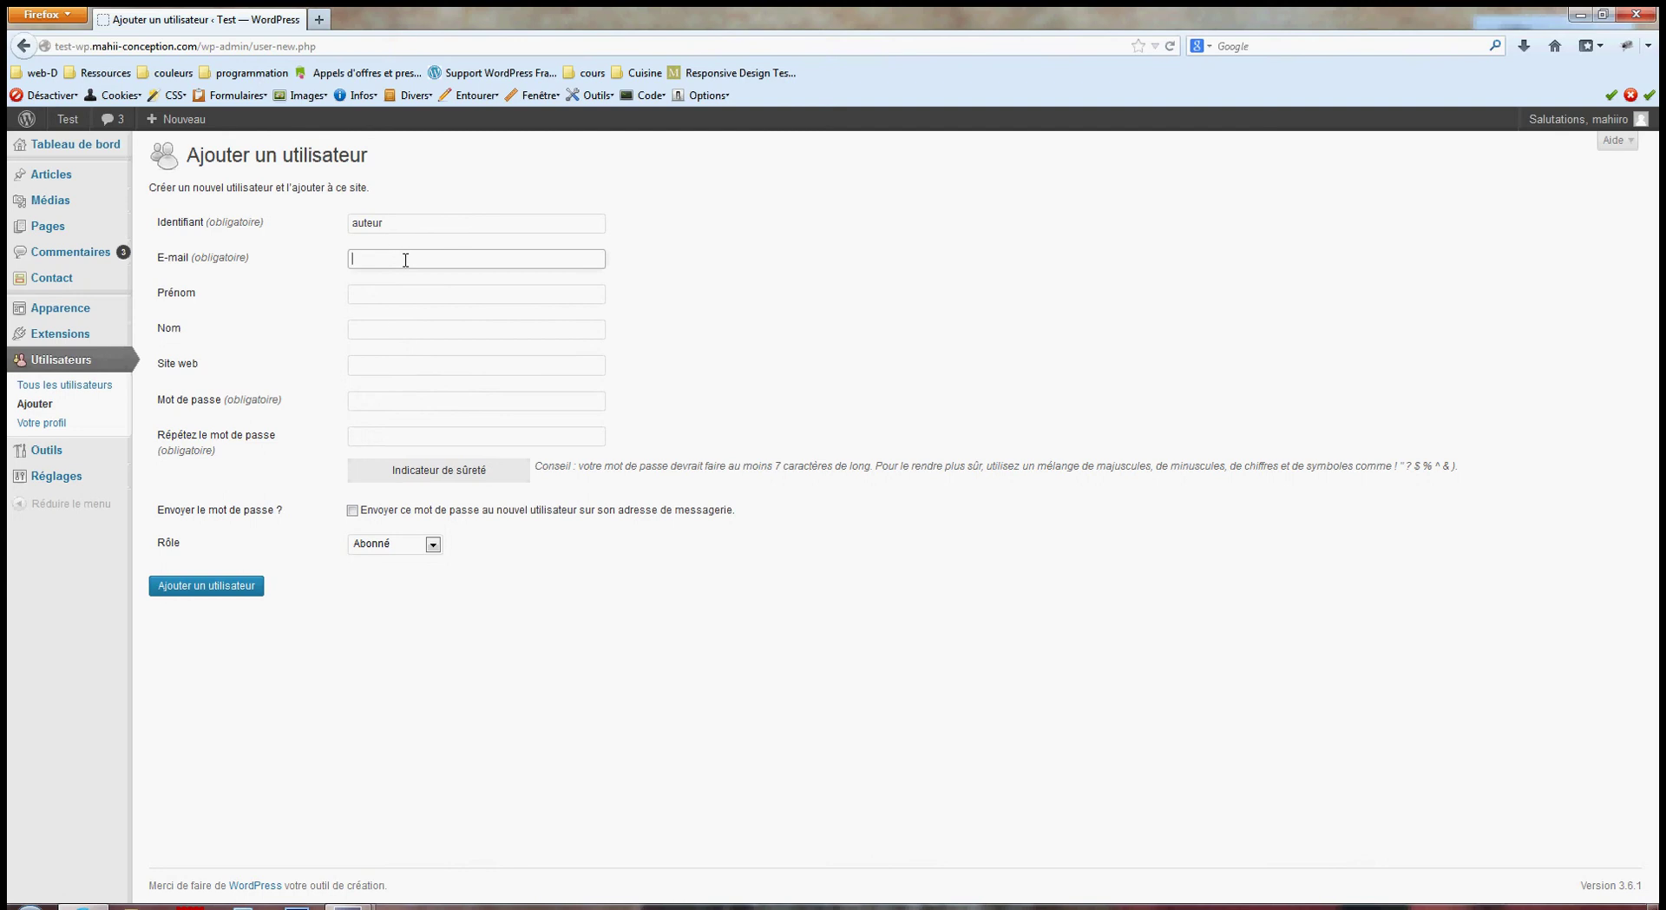
{"action": "key", "text": "Tab"}
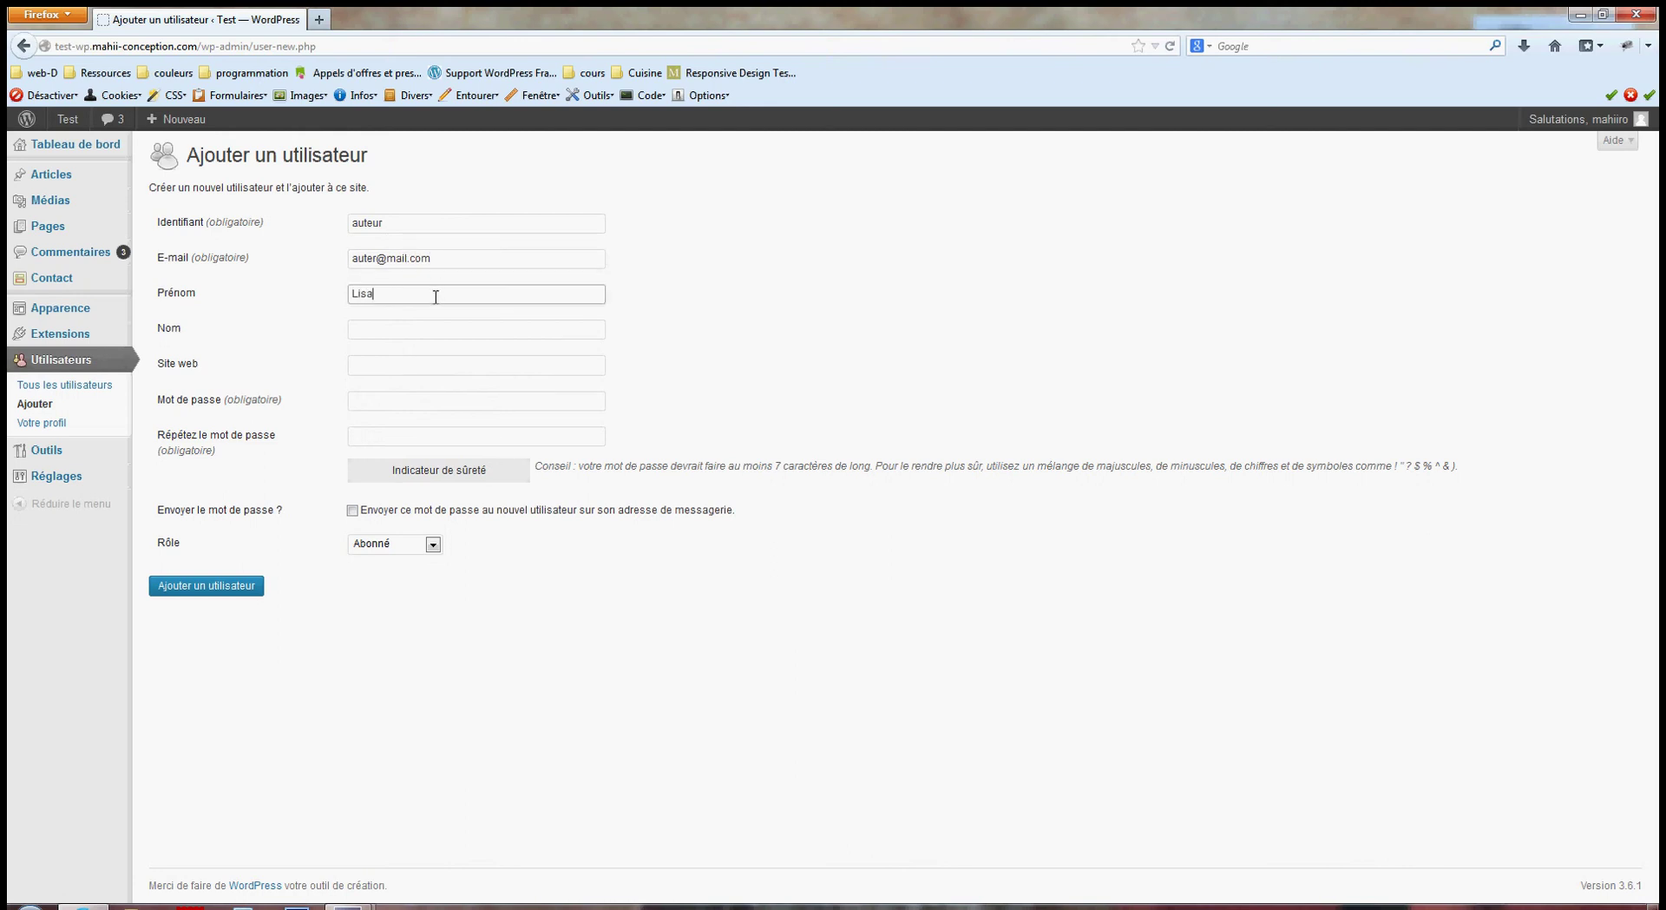
{"action": "key", "text": "Tab"}
{"action": "type", "text": "Do"}
{"action": "key", "text": "Down"}
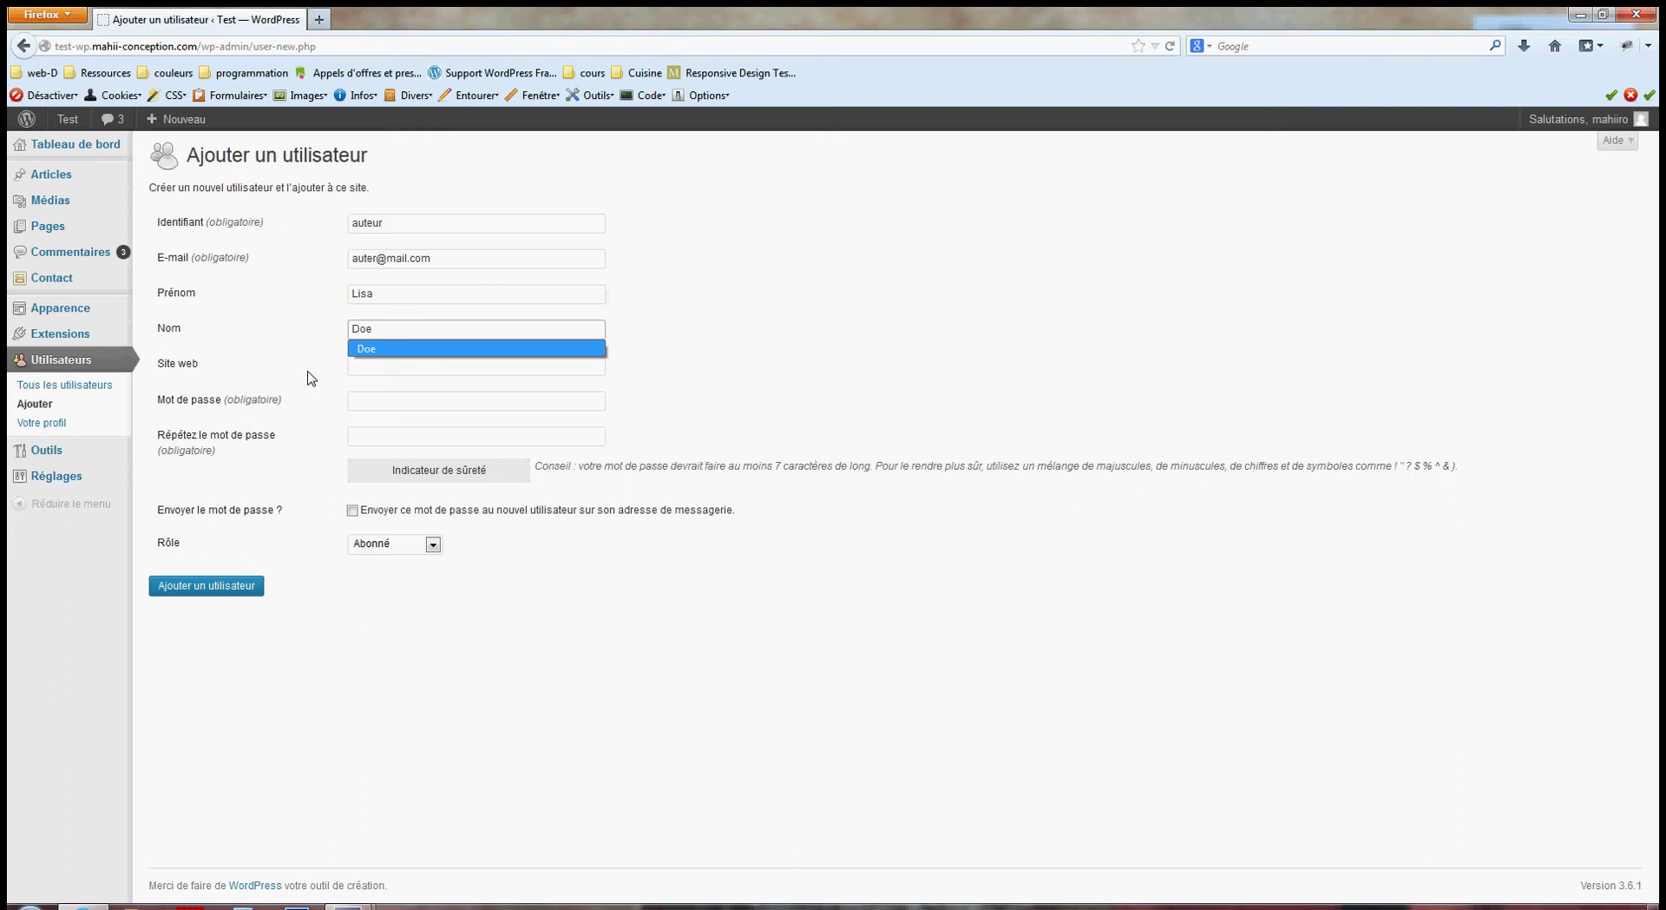
{"action": "key", "text": "Tab"}
{"action": "key", "text": "Tab"}
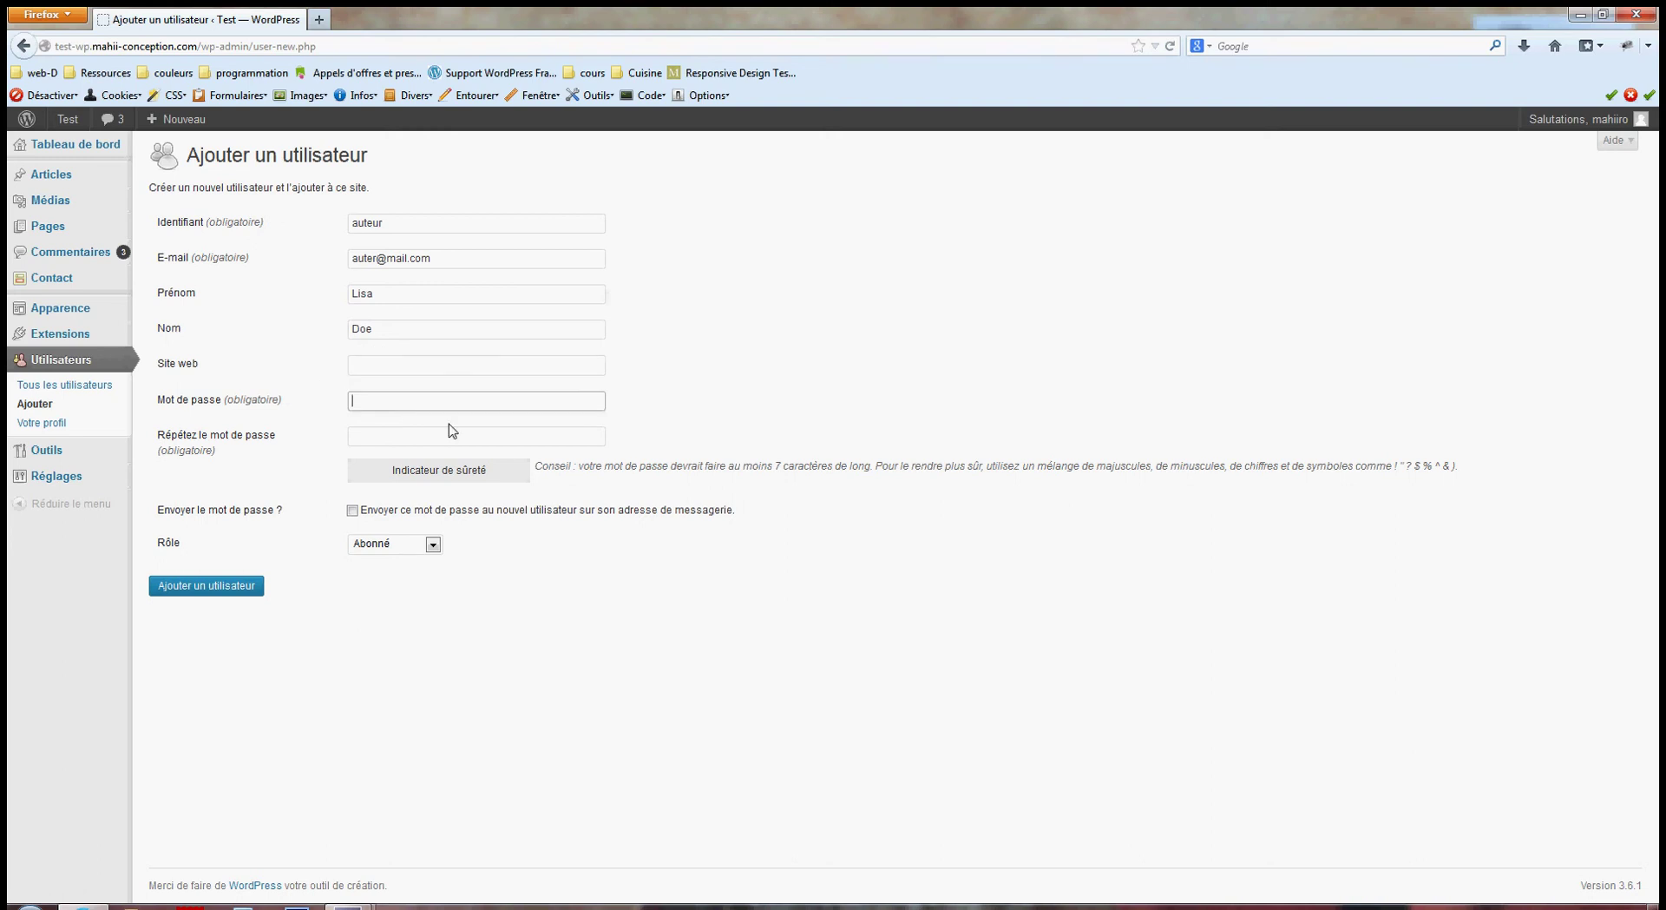
{"action": "left_click_drag", "start_coordinate": [421, 478], "coordinate": [508, 480]}
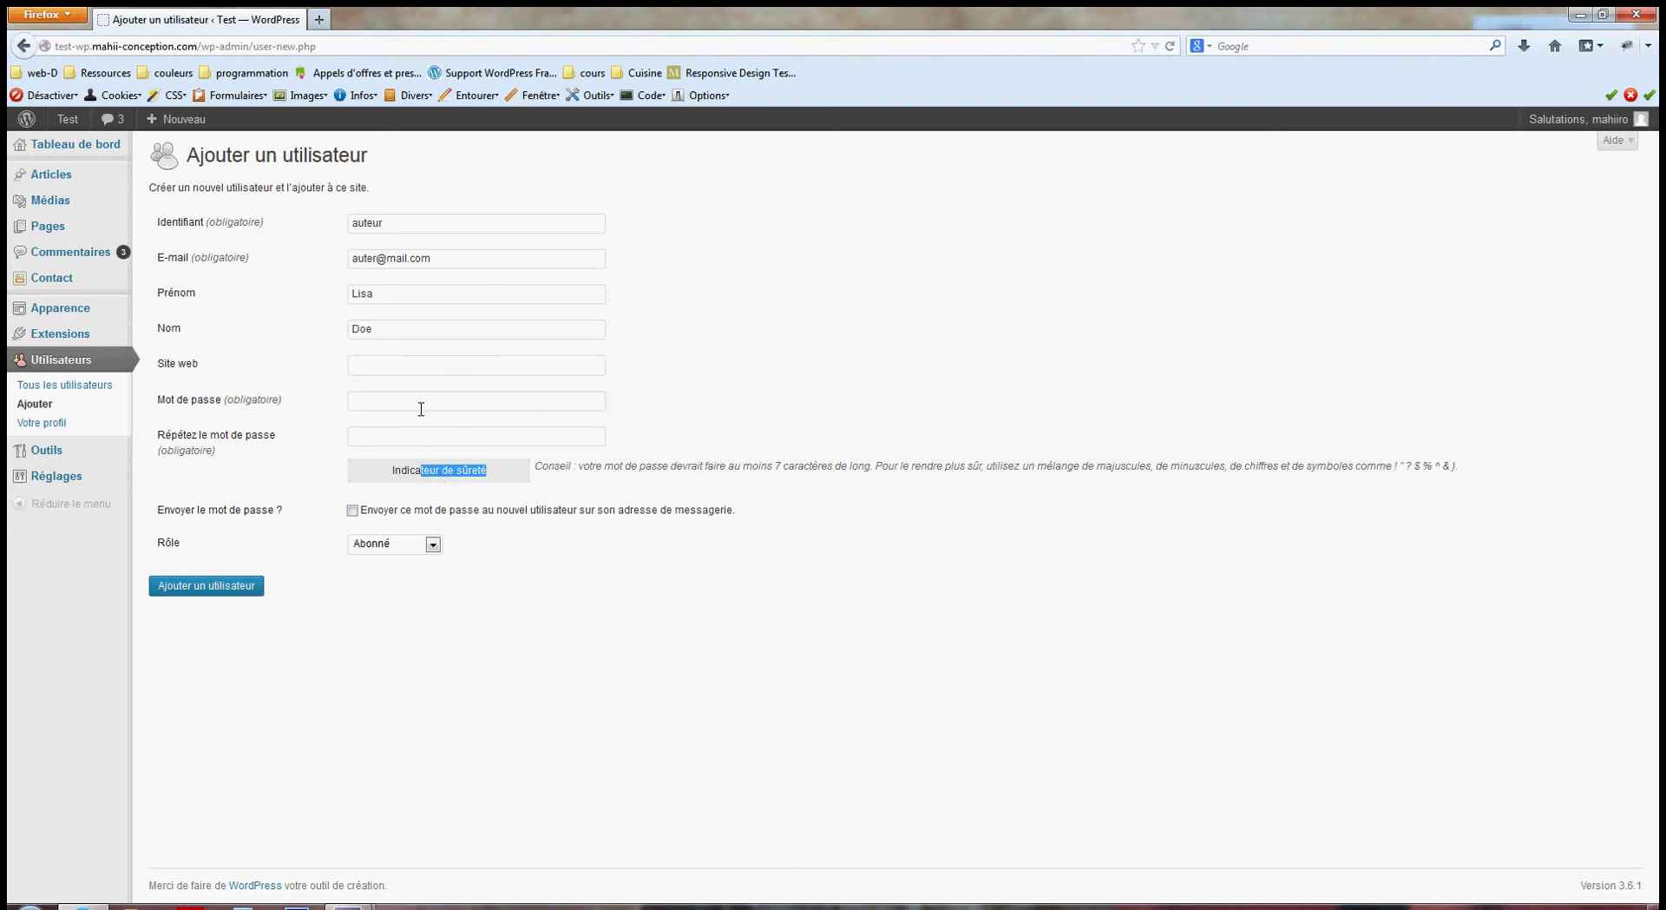
{"action": "left_click", "coordinate": [415, 398]}
{"action": "type", "text": "test"}
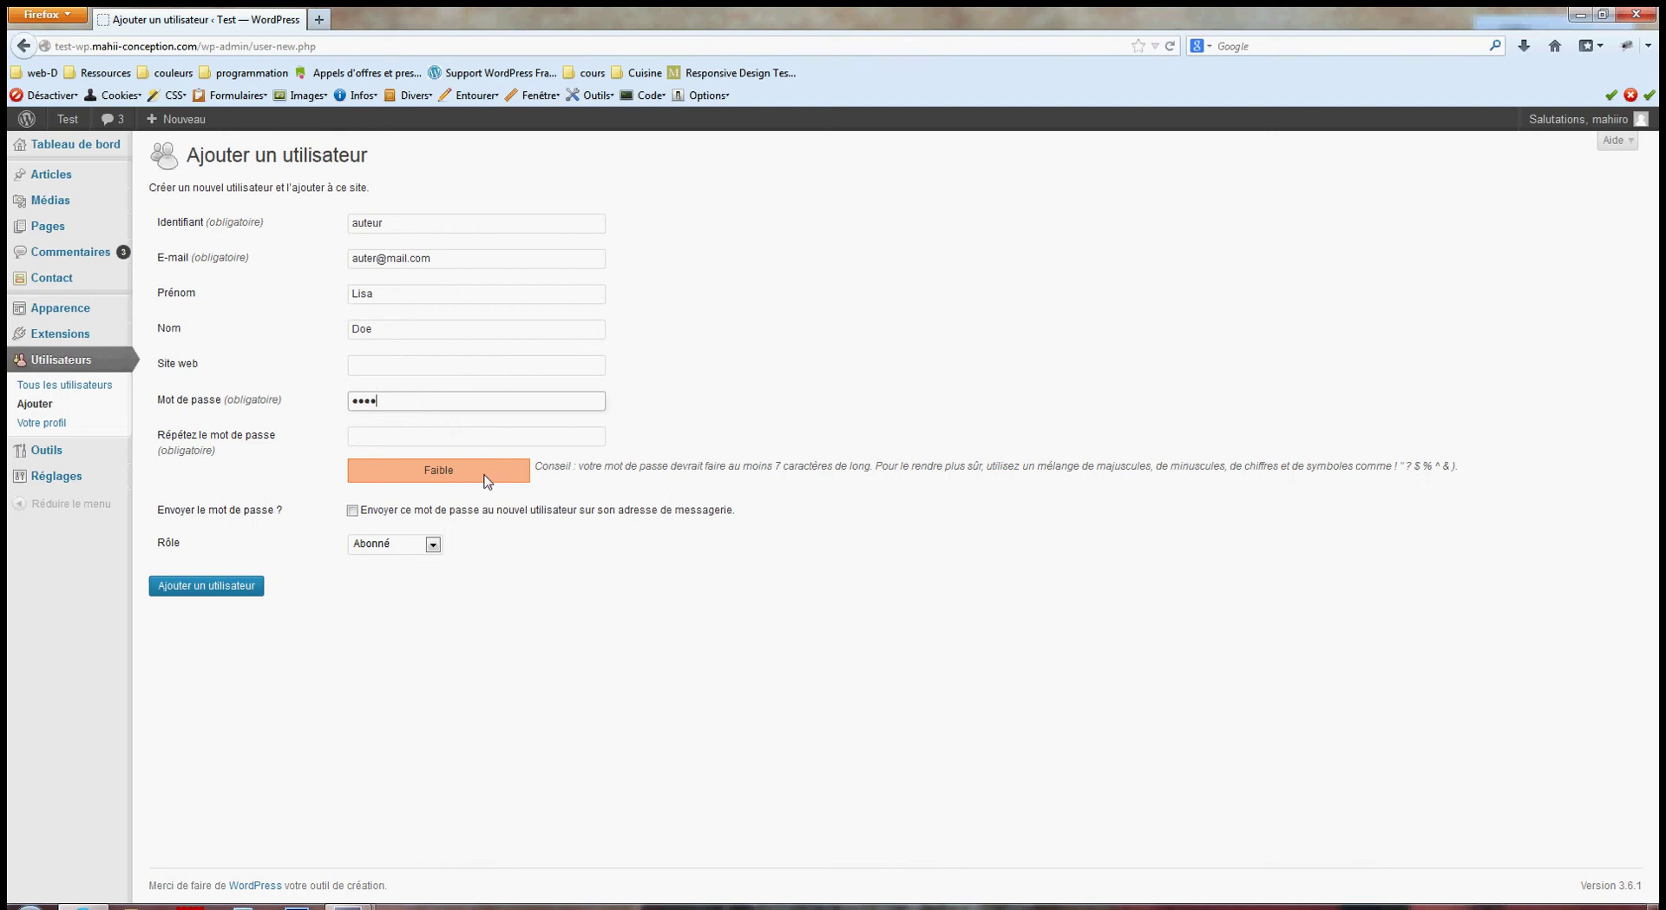
{"action": "left_click_drag", "start_coordinate": [391, 401], "coordinate": [312, 402]}
{"action": "key", "text": "BackSpace"}
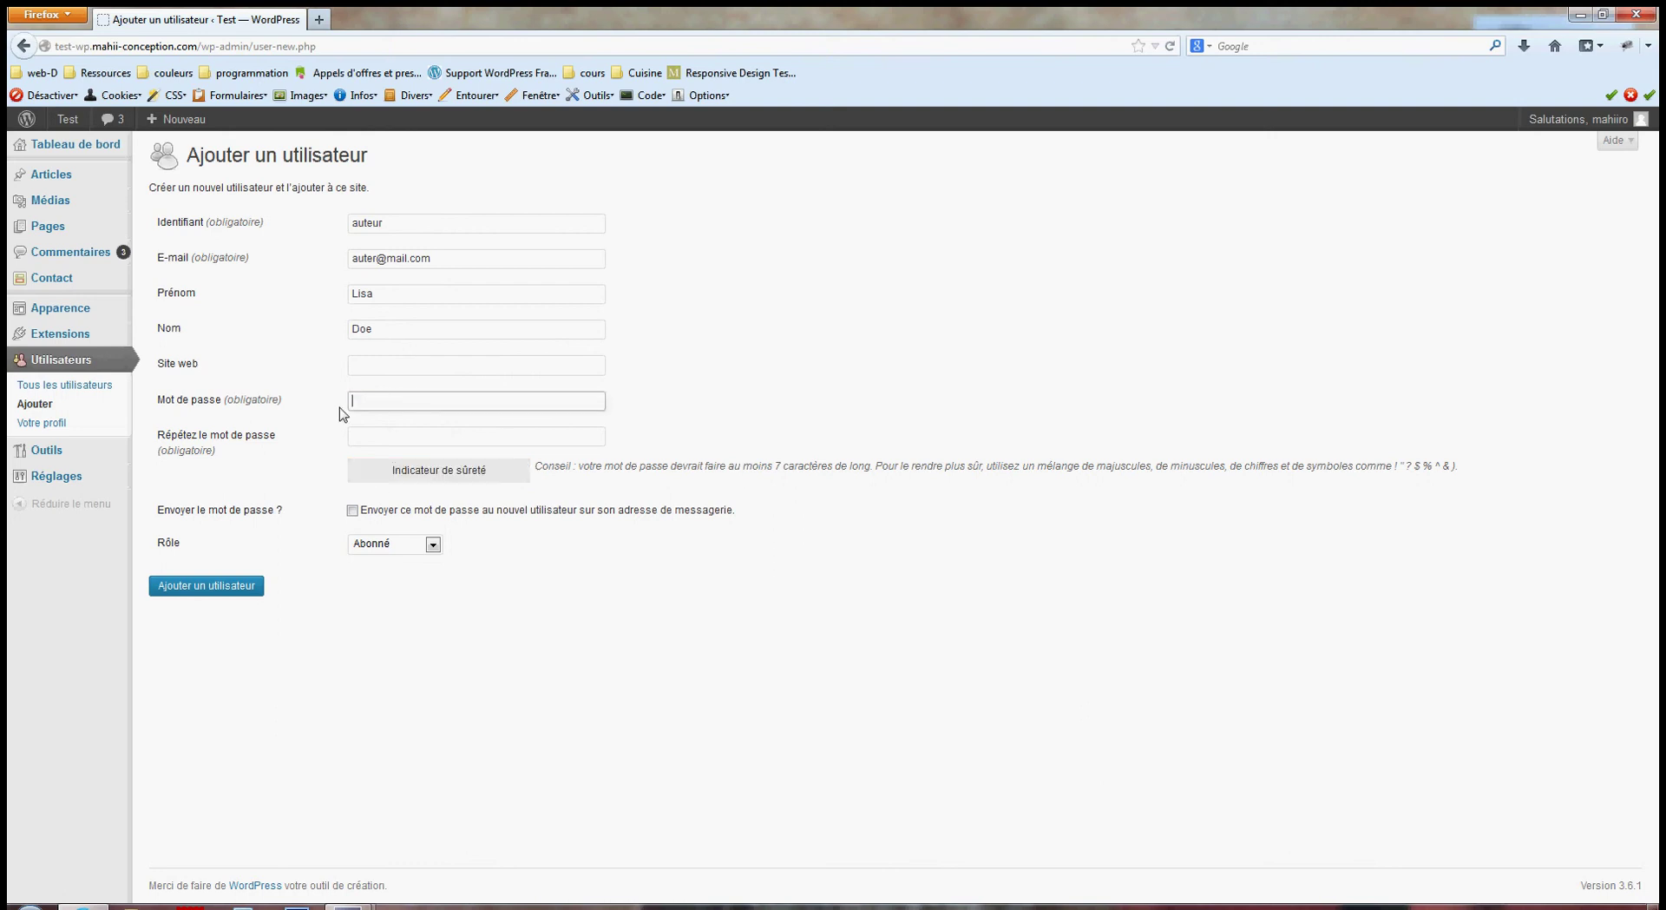
{"action": "left_click_drag", "start_coordinate": [534, 469], "coordinate": [1458, 471]}
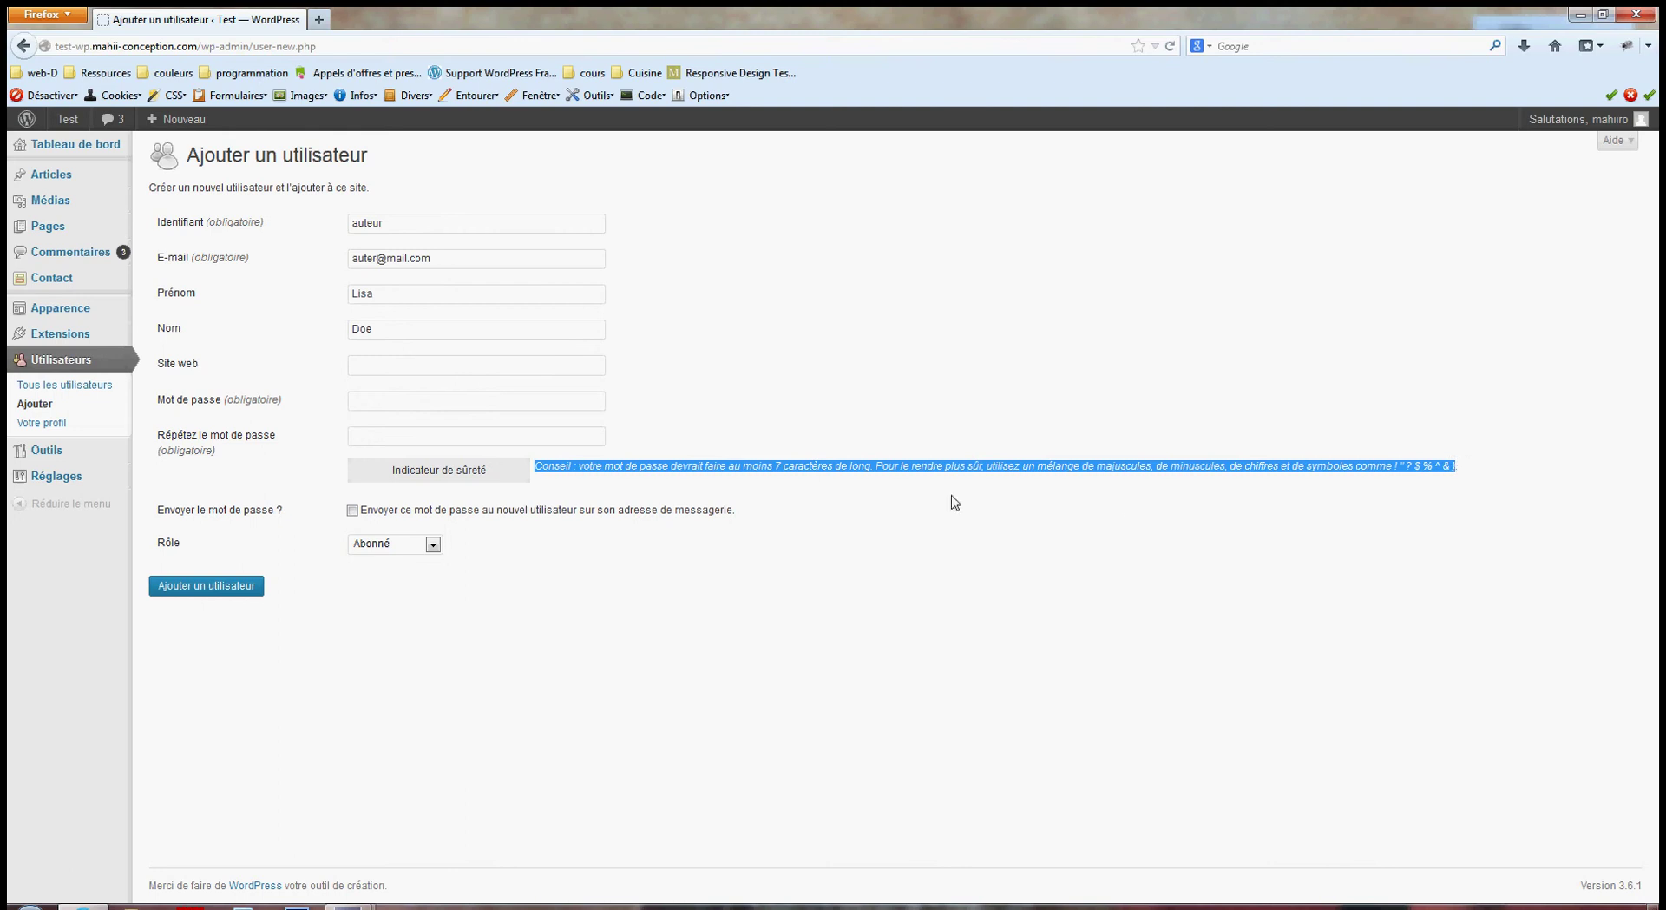
{"action": "left_click", "coordinate": [775, 474]}
{"action": "left_click_drag", "start_coordinate": [772, 469], "coordinate": [797, 469]}
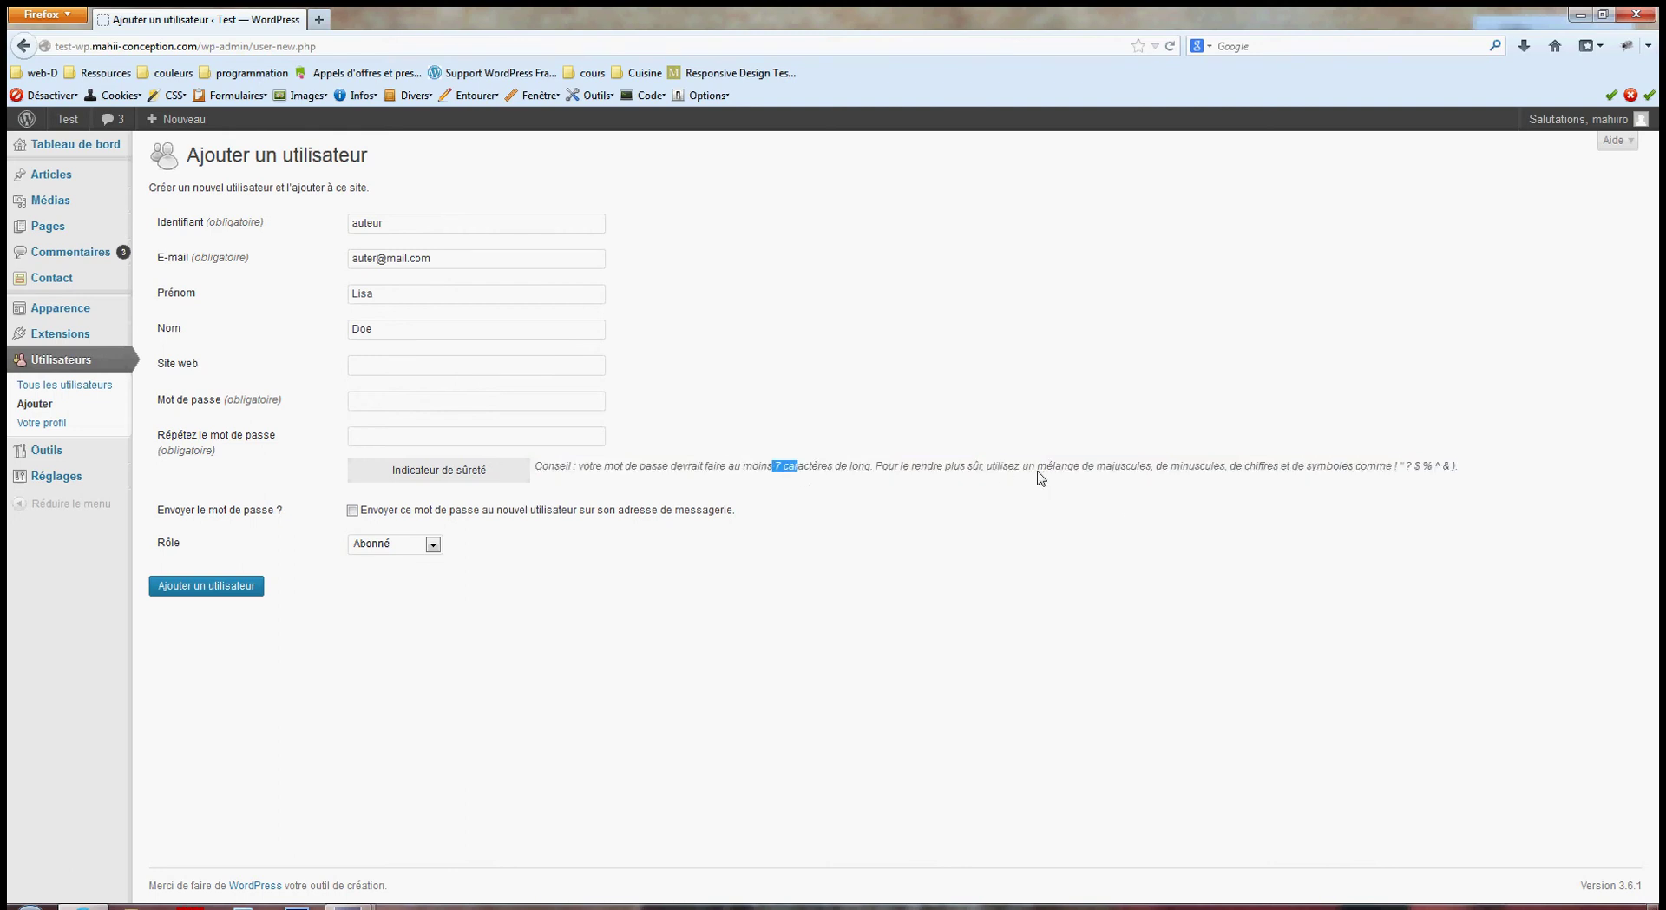
{"action": "left_click_drag", "start_coordinate": [1038, 470], "coordinate": [1232, 479]}
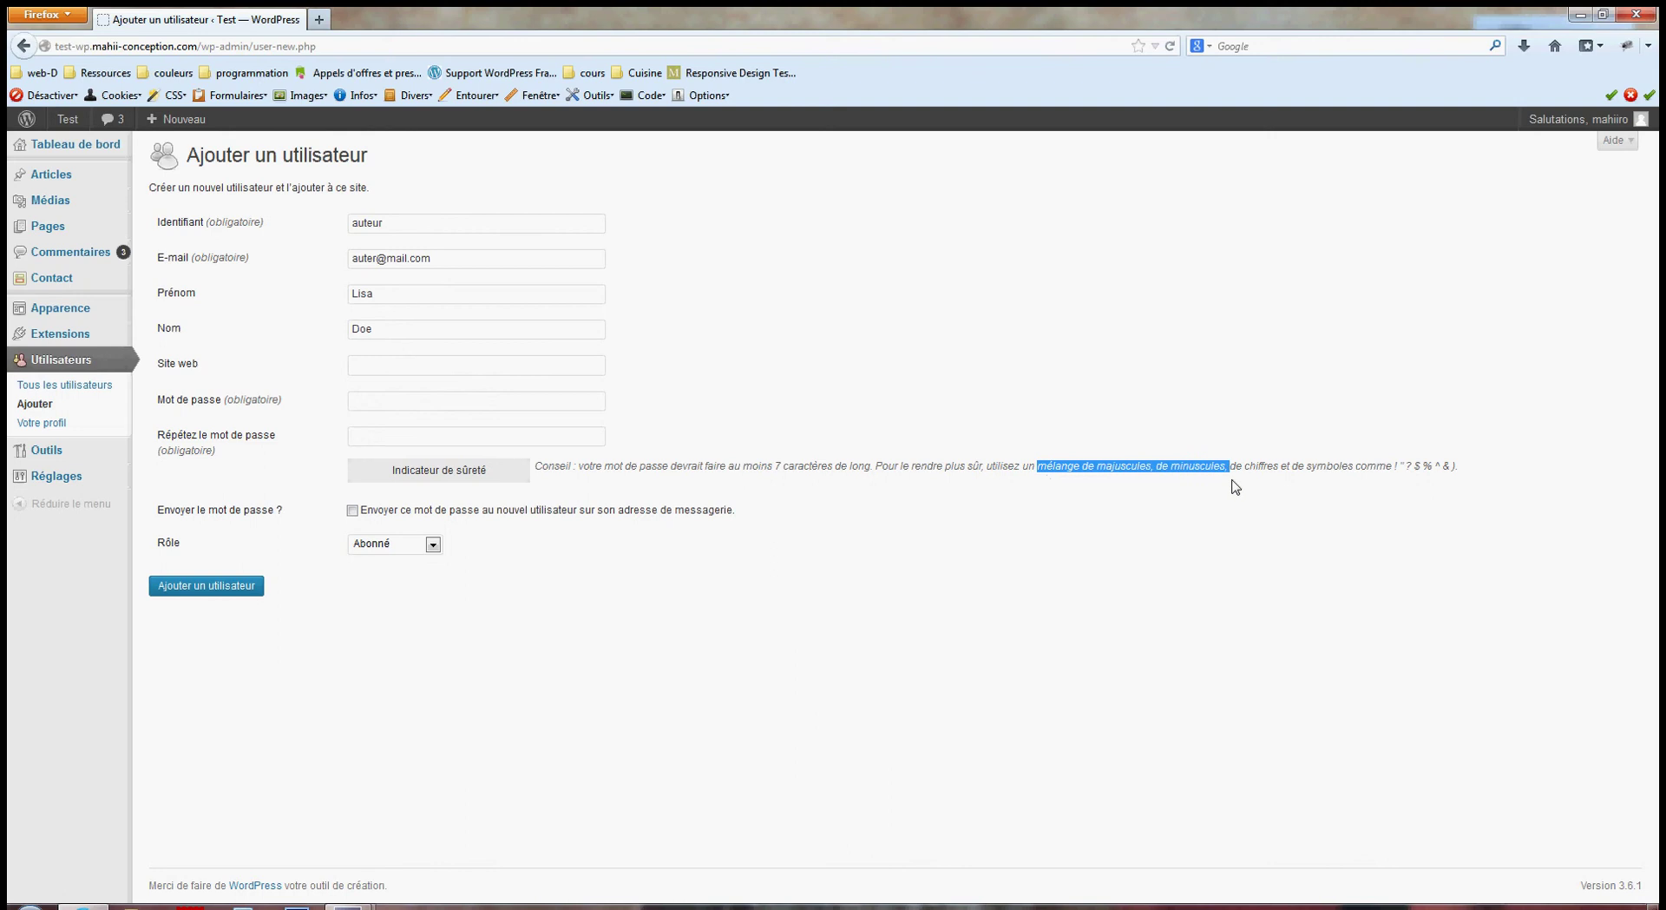
{"action": "left_click", "coordinate": [1254, 475]}
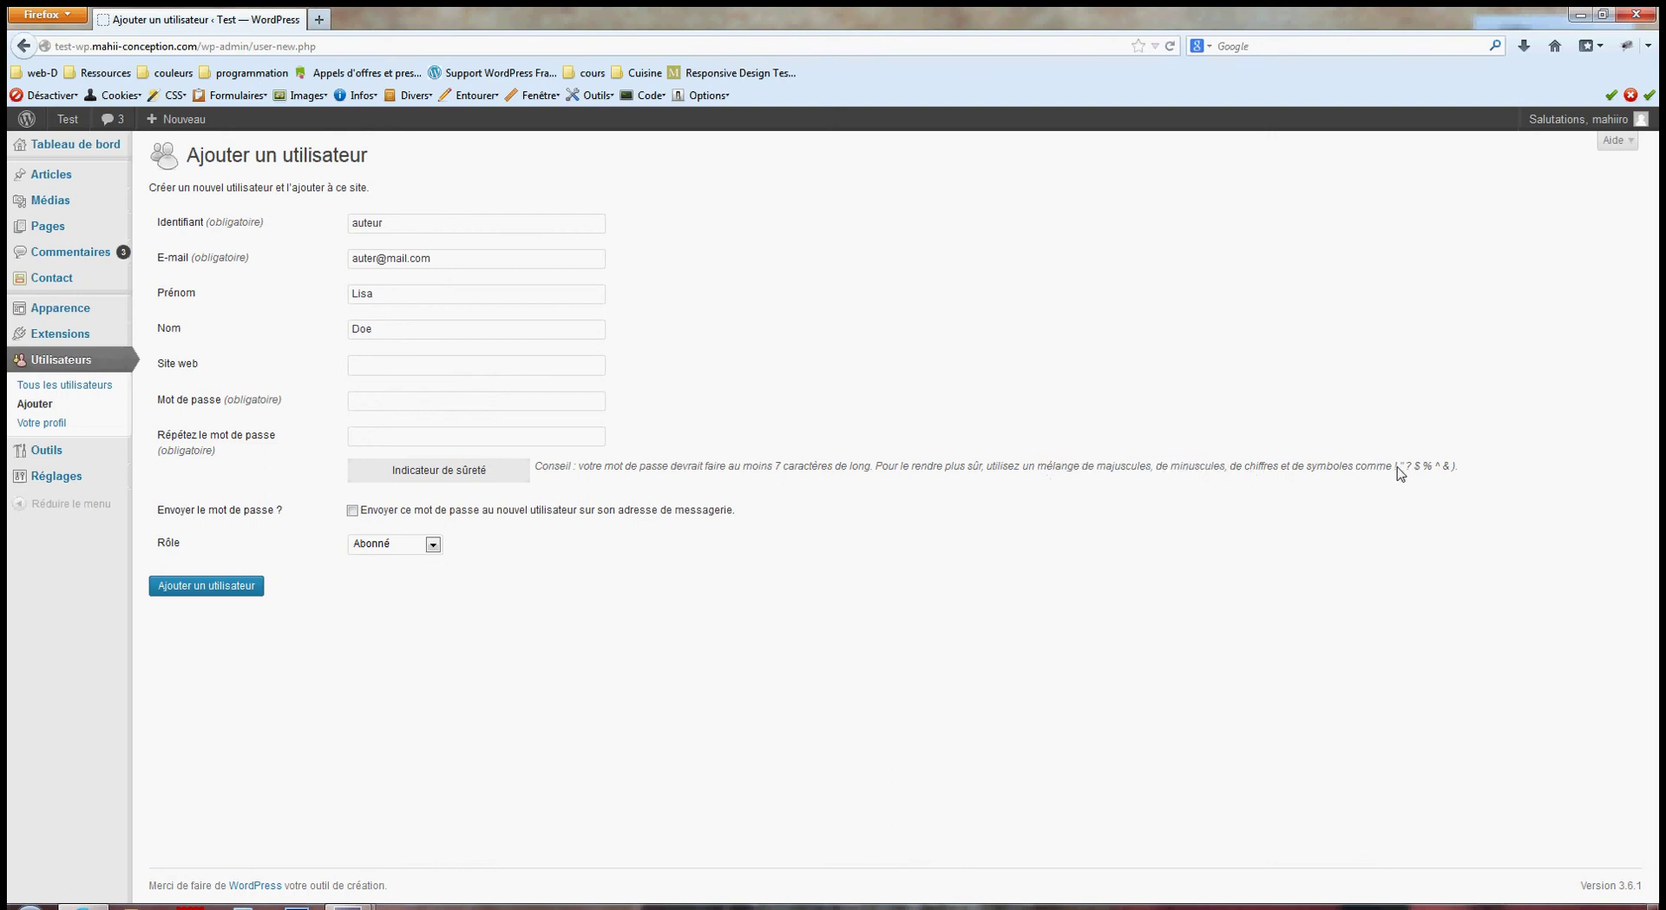
{"action": "left_click_drag", "start_coordinate": [1398, 469], "coordinate": [1434, 470]}
{"action": "left_click", "coordinate": [1437, 476]}
Enter the password in both password fields and tick sending it by e-mail.
{"action": "left_click", "coordinate": [374, 405]}
{"action": "type", "text": "•••"}
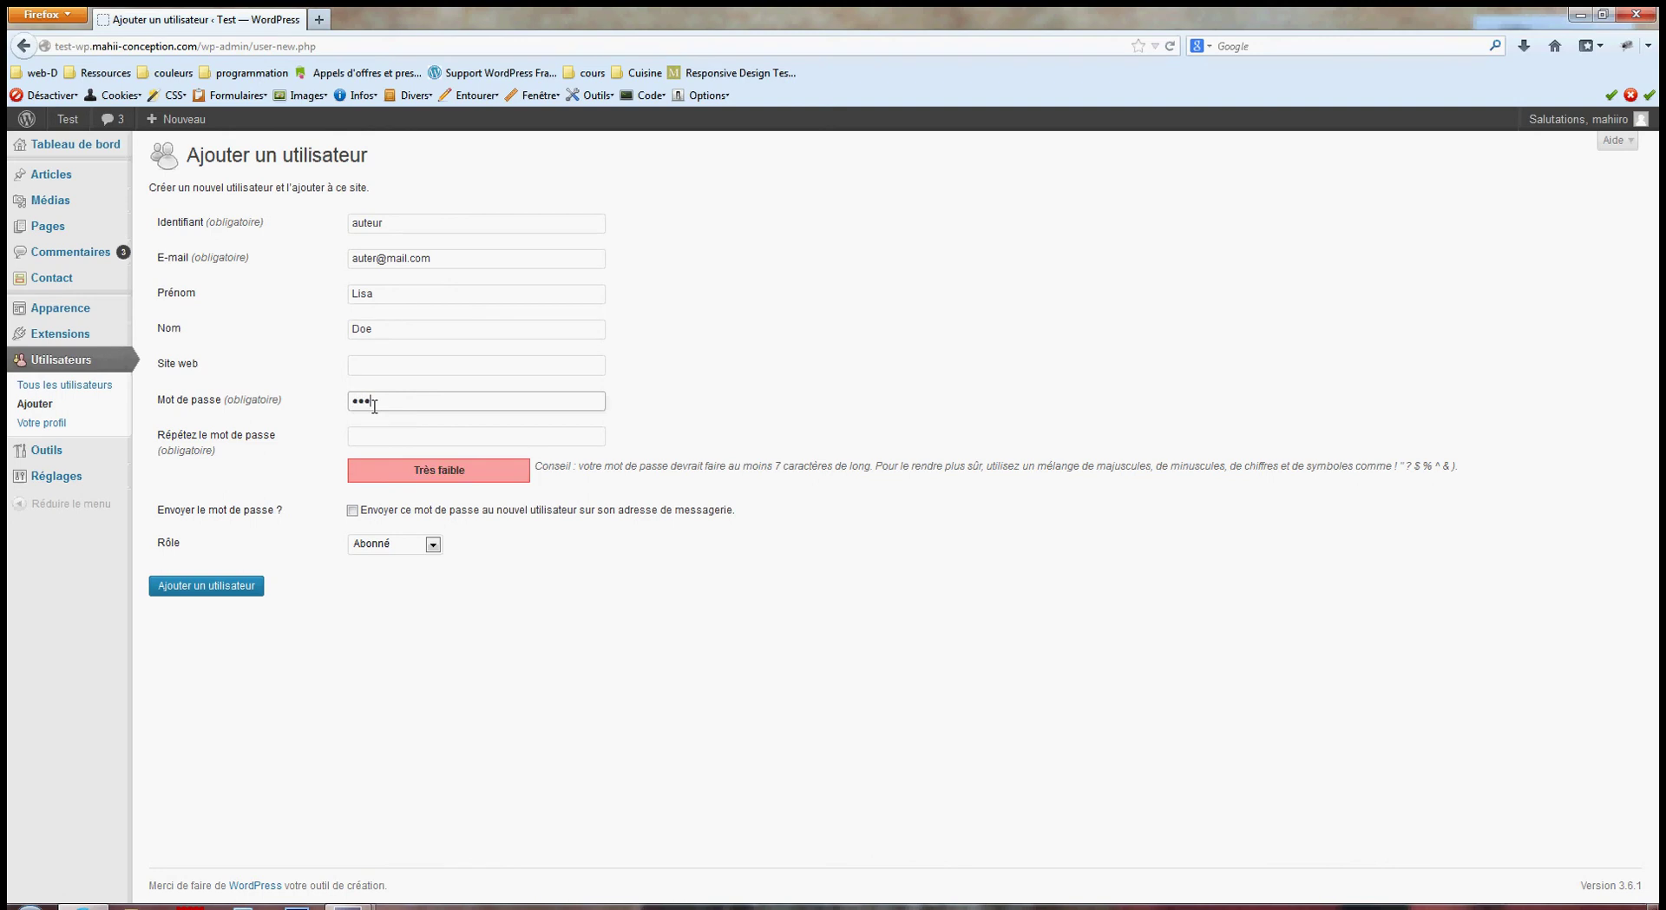
{"action": "type", "text": "•••••"}
{"action": "left_click", "coordinate": [426, 432]}
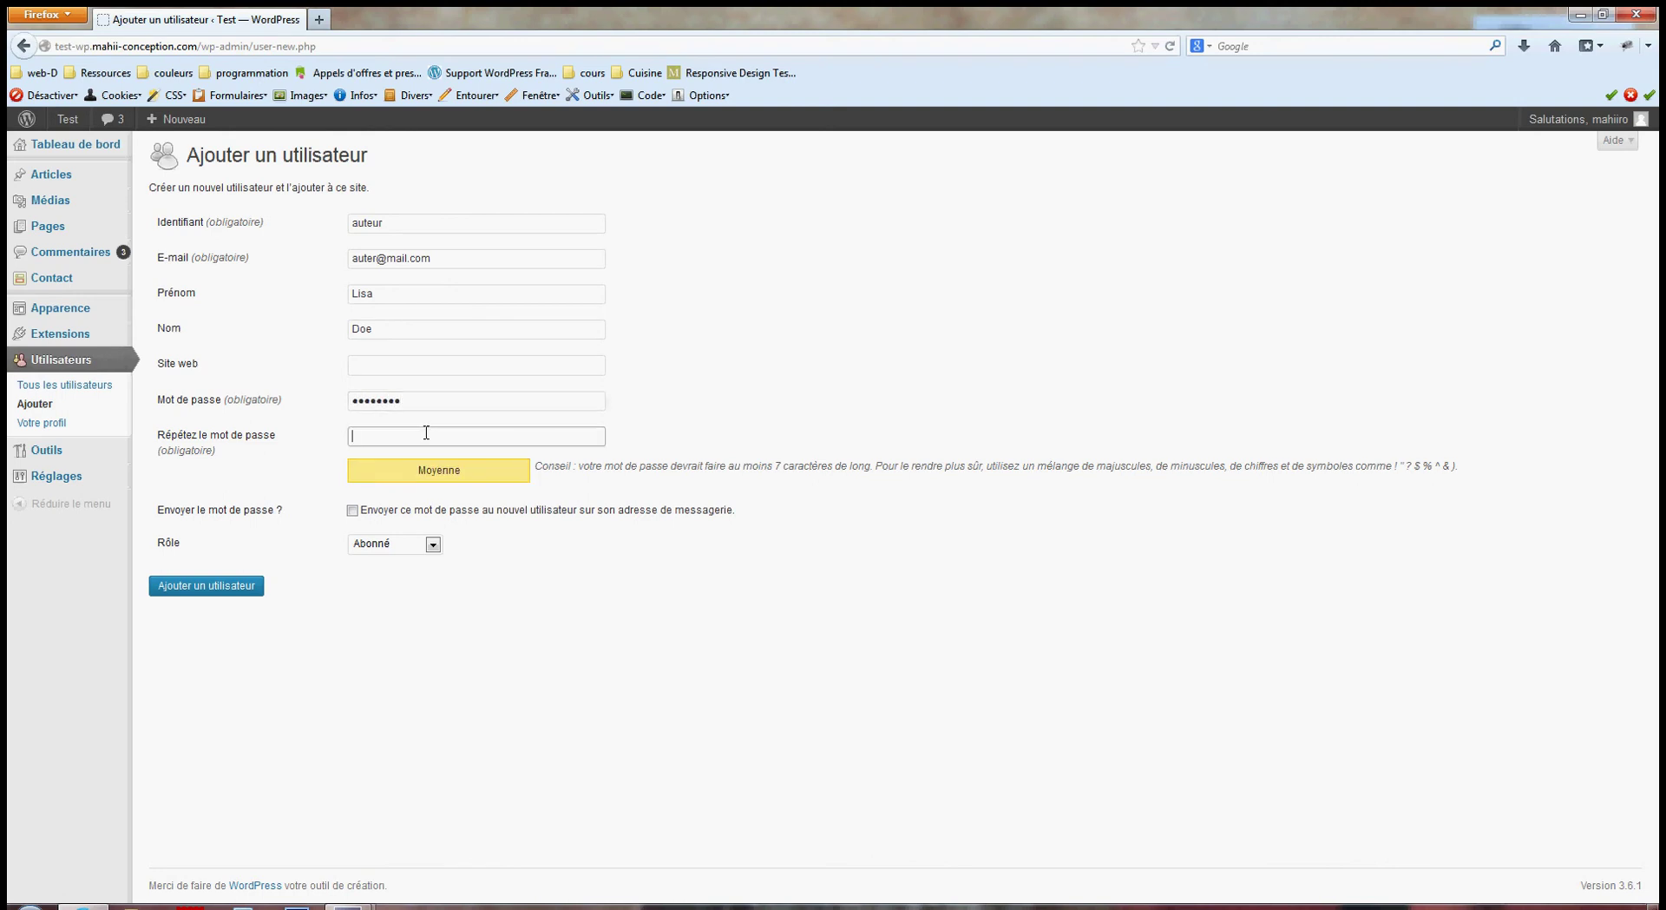
{"action": "type", "text": "•••"}
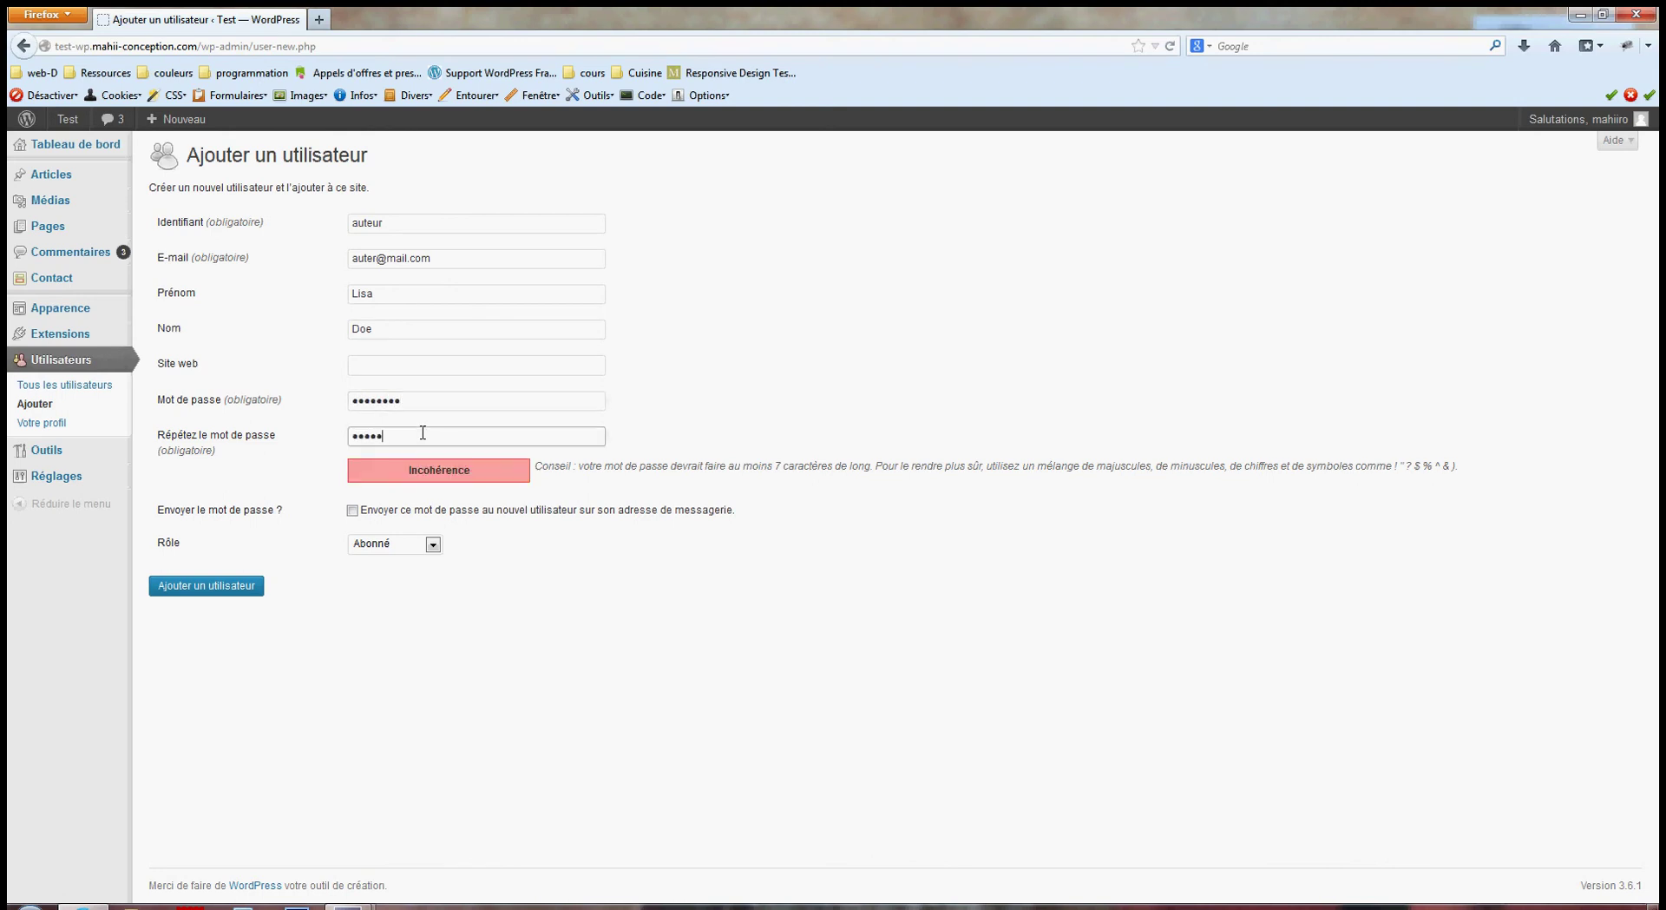
{"action": "type", "text": "•••••"}
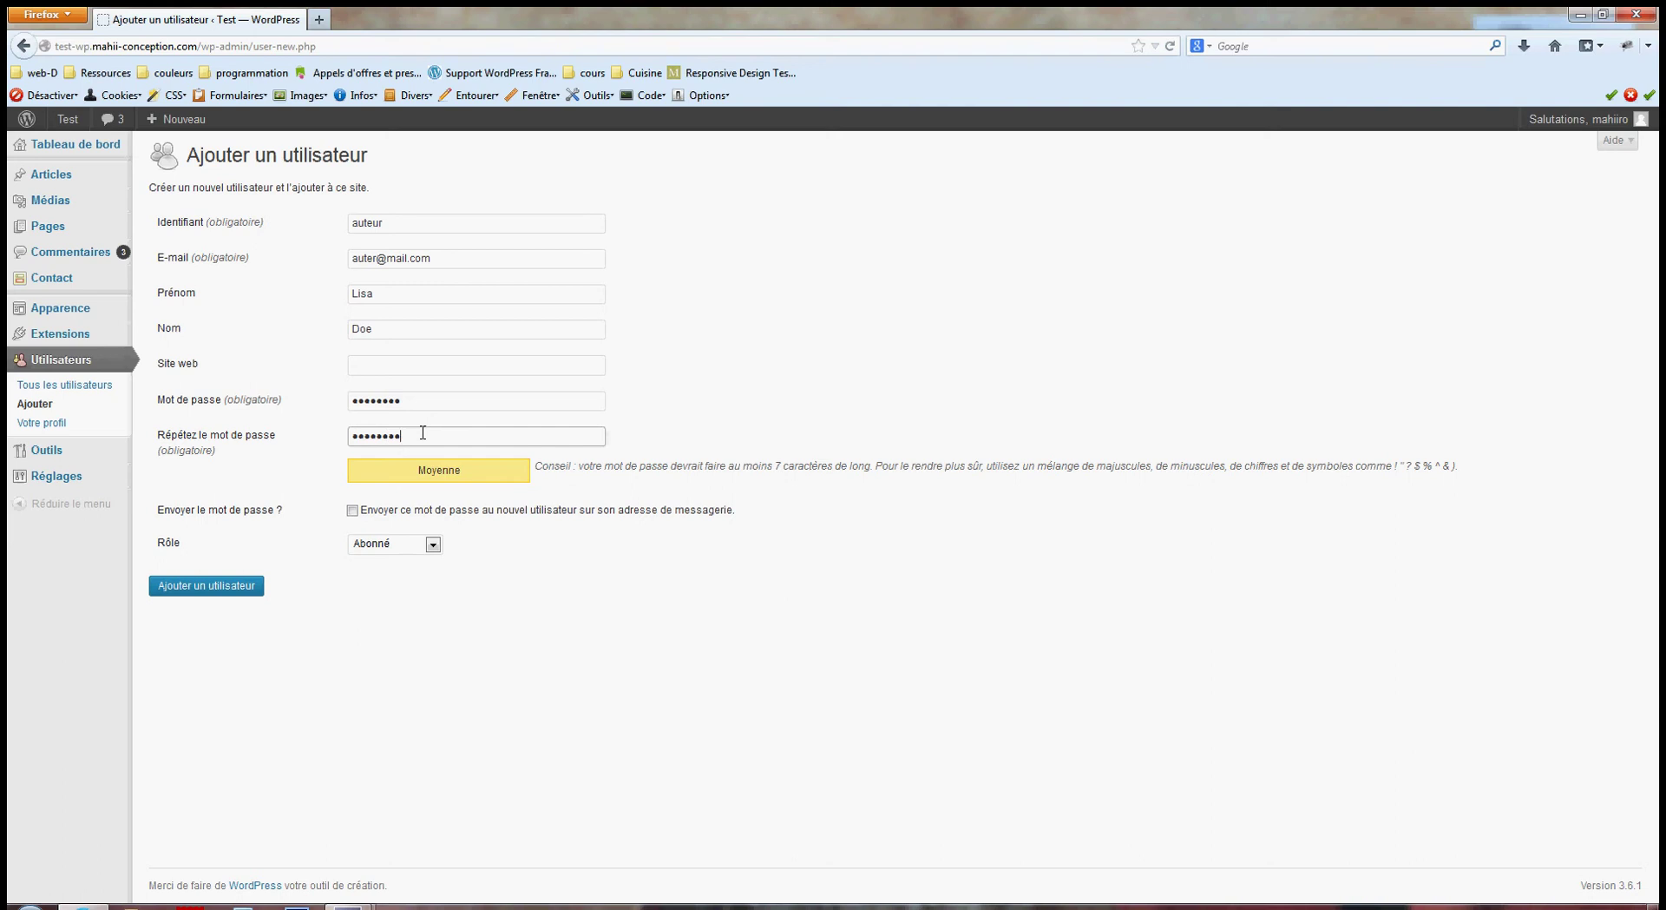
{"action": "left_click", "coordinate": [352, 511]}
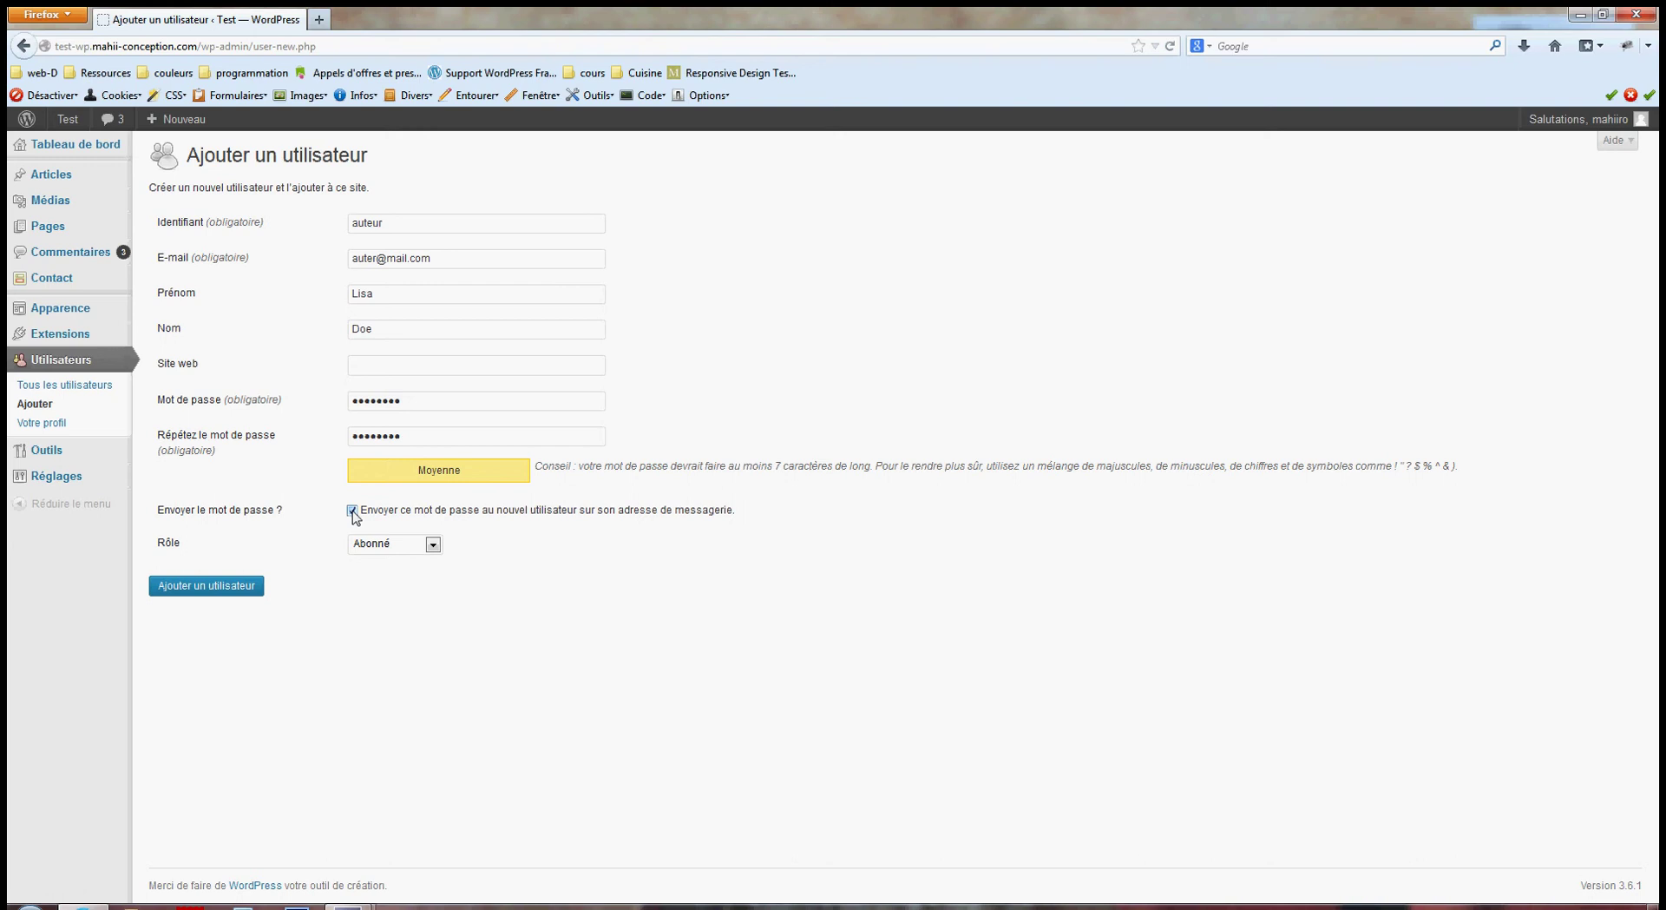
Correct the e-mail address typo and set the role to Auteur.
{"action": "left_click", "coordinate": [375, 259]}
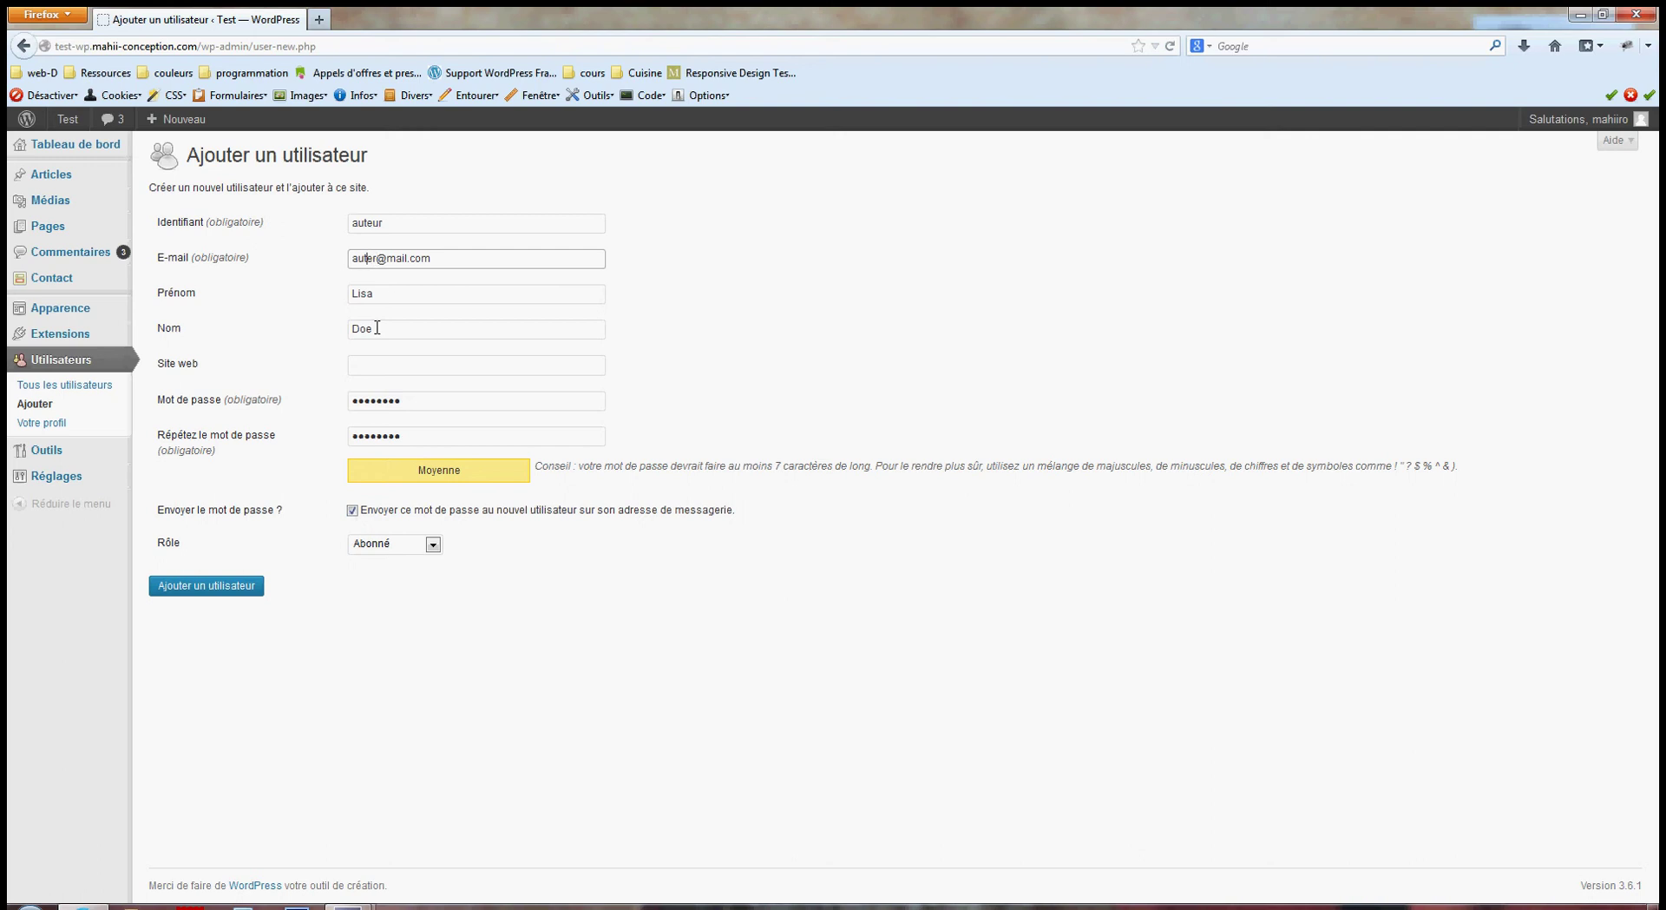
{"action": "type", "text": "u"}
{"action": "left_click", "coordinate": [407, 608]}
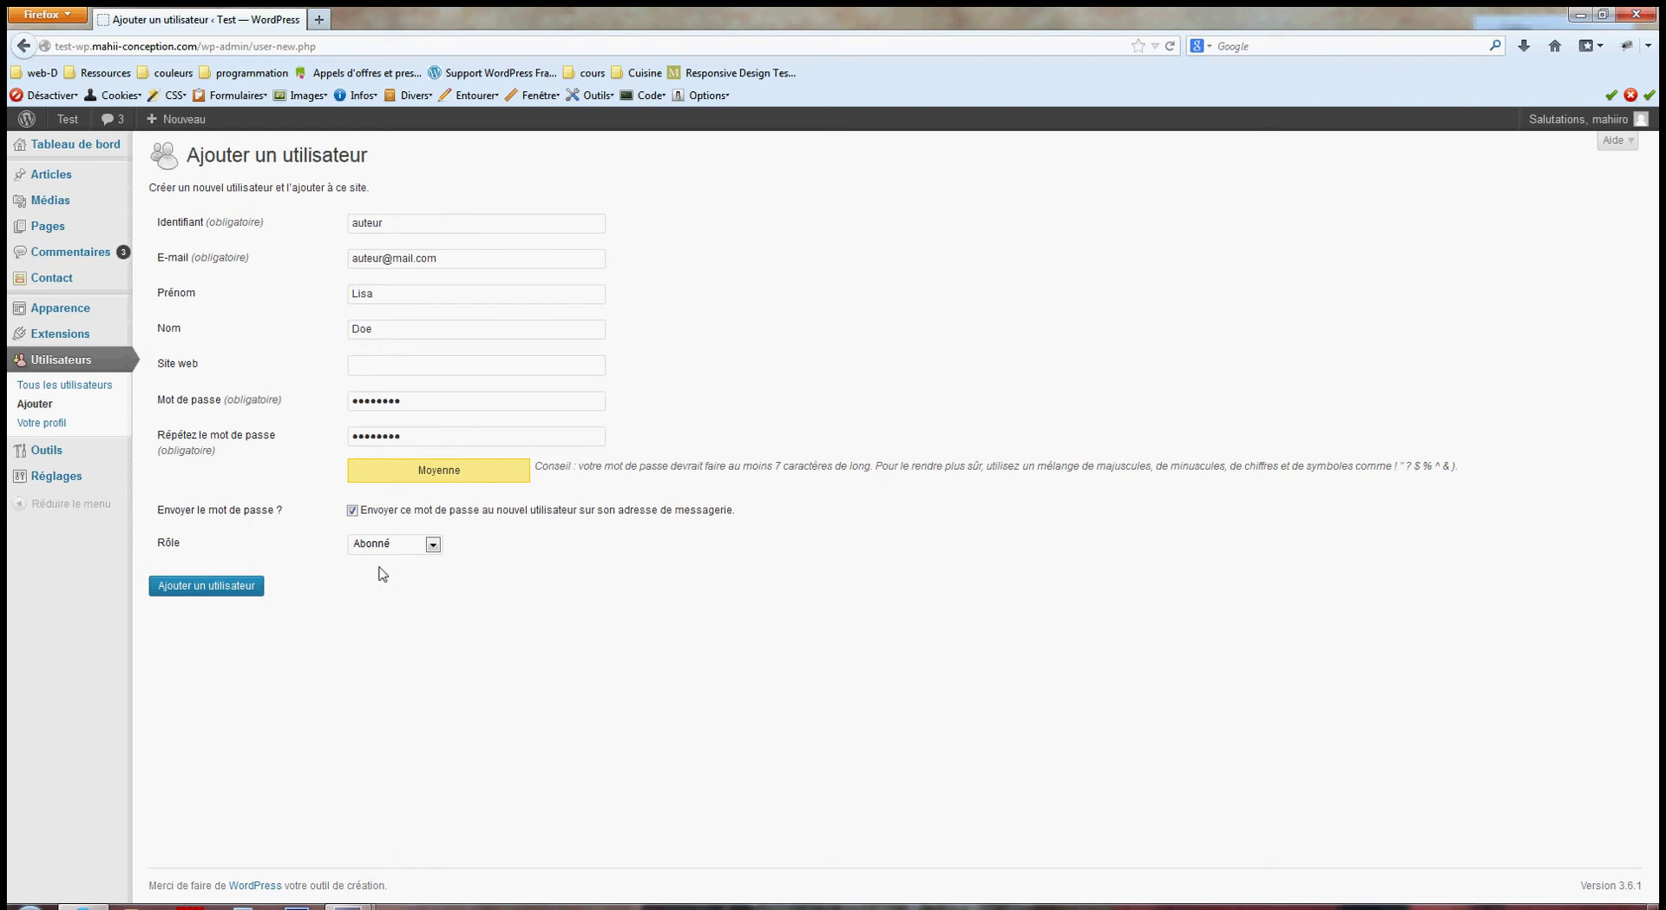
{"action": "left_click", "coordinate": [395, 545]}
{"action": "left_click", "coordinate": [389, 601]}
Submit the form, then keep Auteur as the selected role after the error.
{"action": "left_click", "coordinate": [223, 590]}
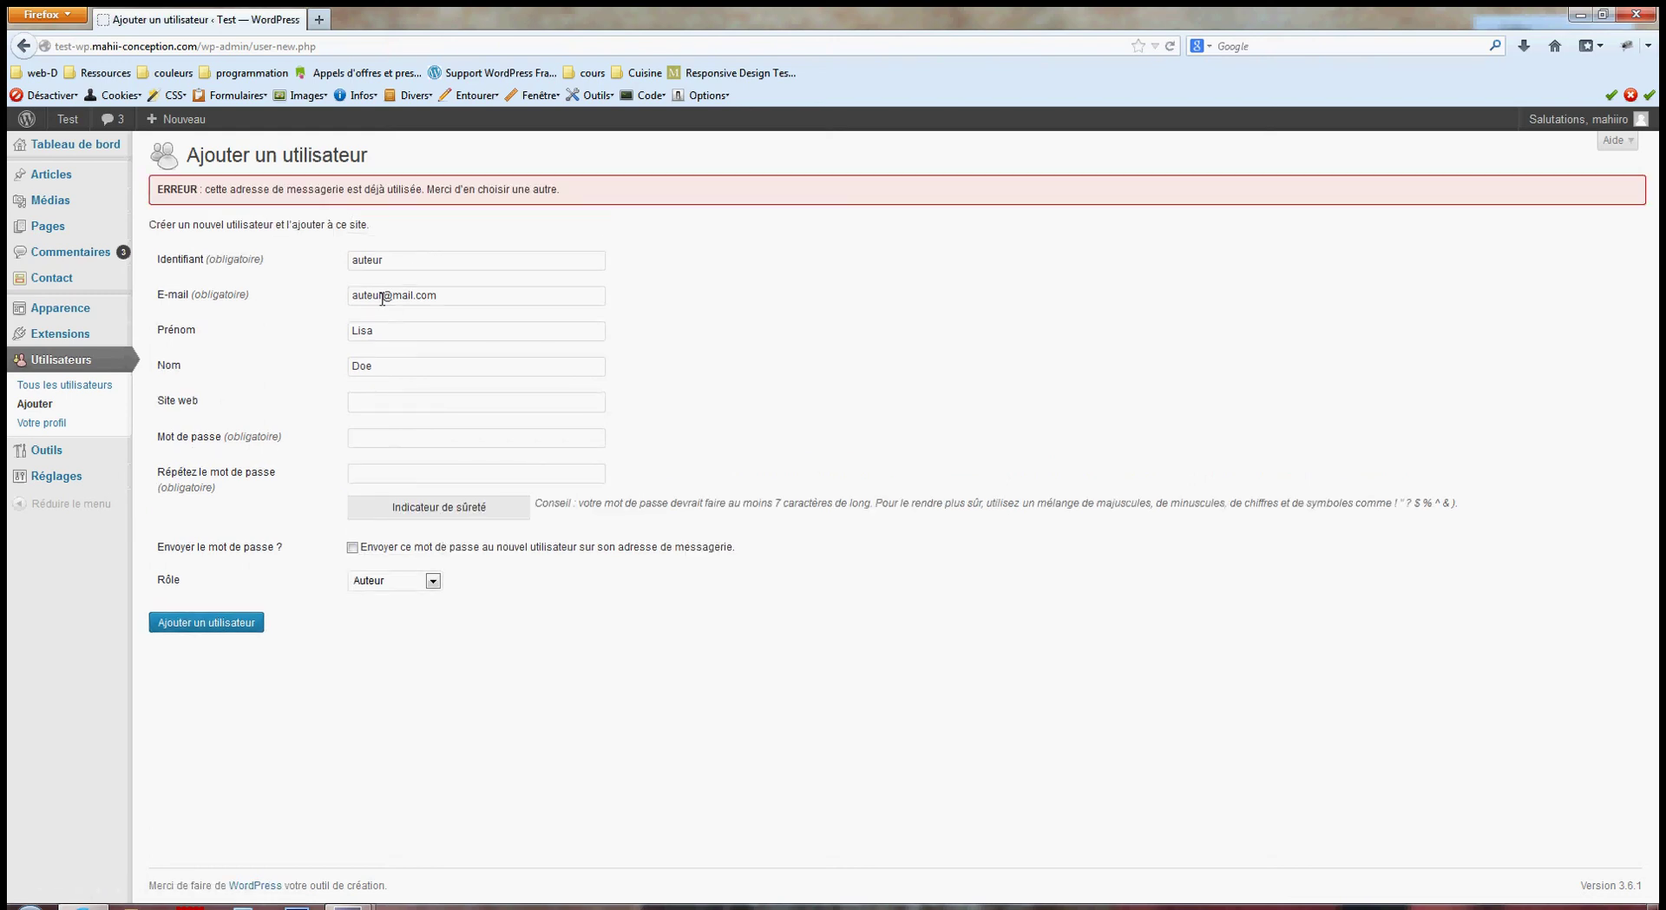
{"action": "left_click_drag", "start_coordinate": [379, 295], "coordinate": [334, 308]}
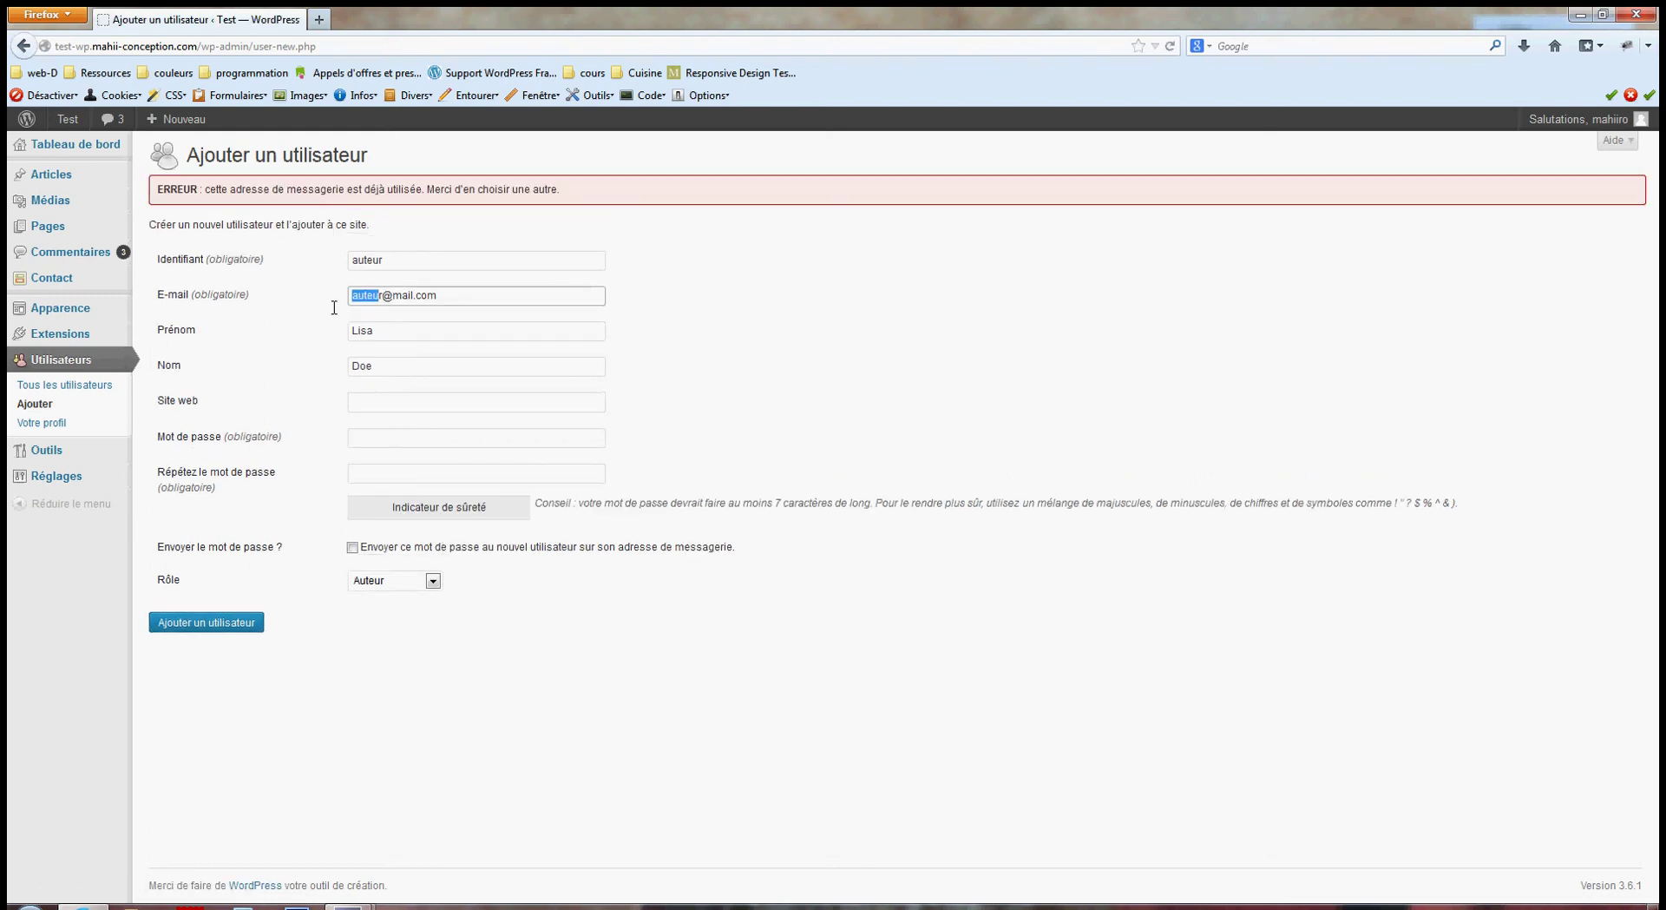
{"action": "left_click", "coordinate": [380, 584]}
{"action": "left_click", "coordinate": [323, 573]}
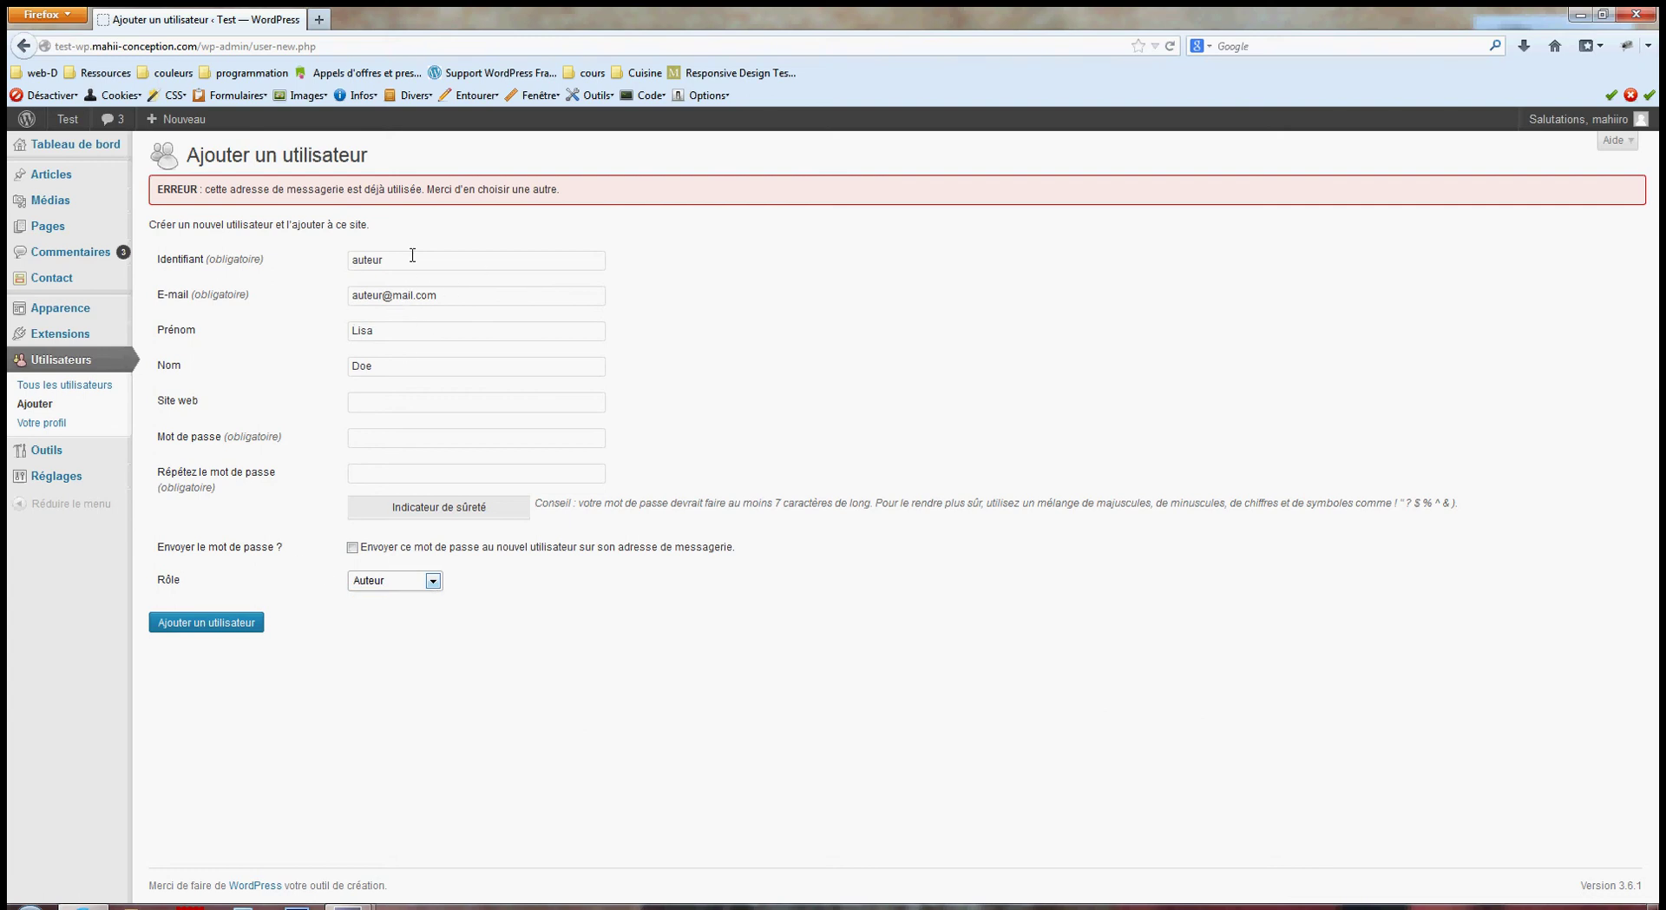
Change the e-mail's name part, re-enter a new password in both fields and resubmit.
{"action": "double_click", "coordinate": [387, 296]}
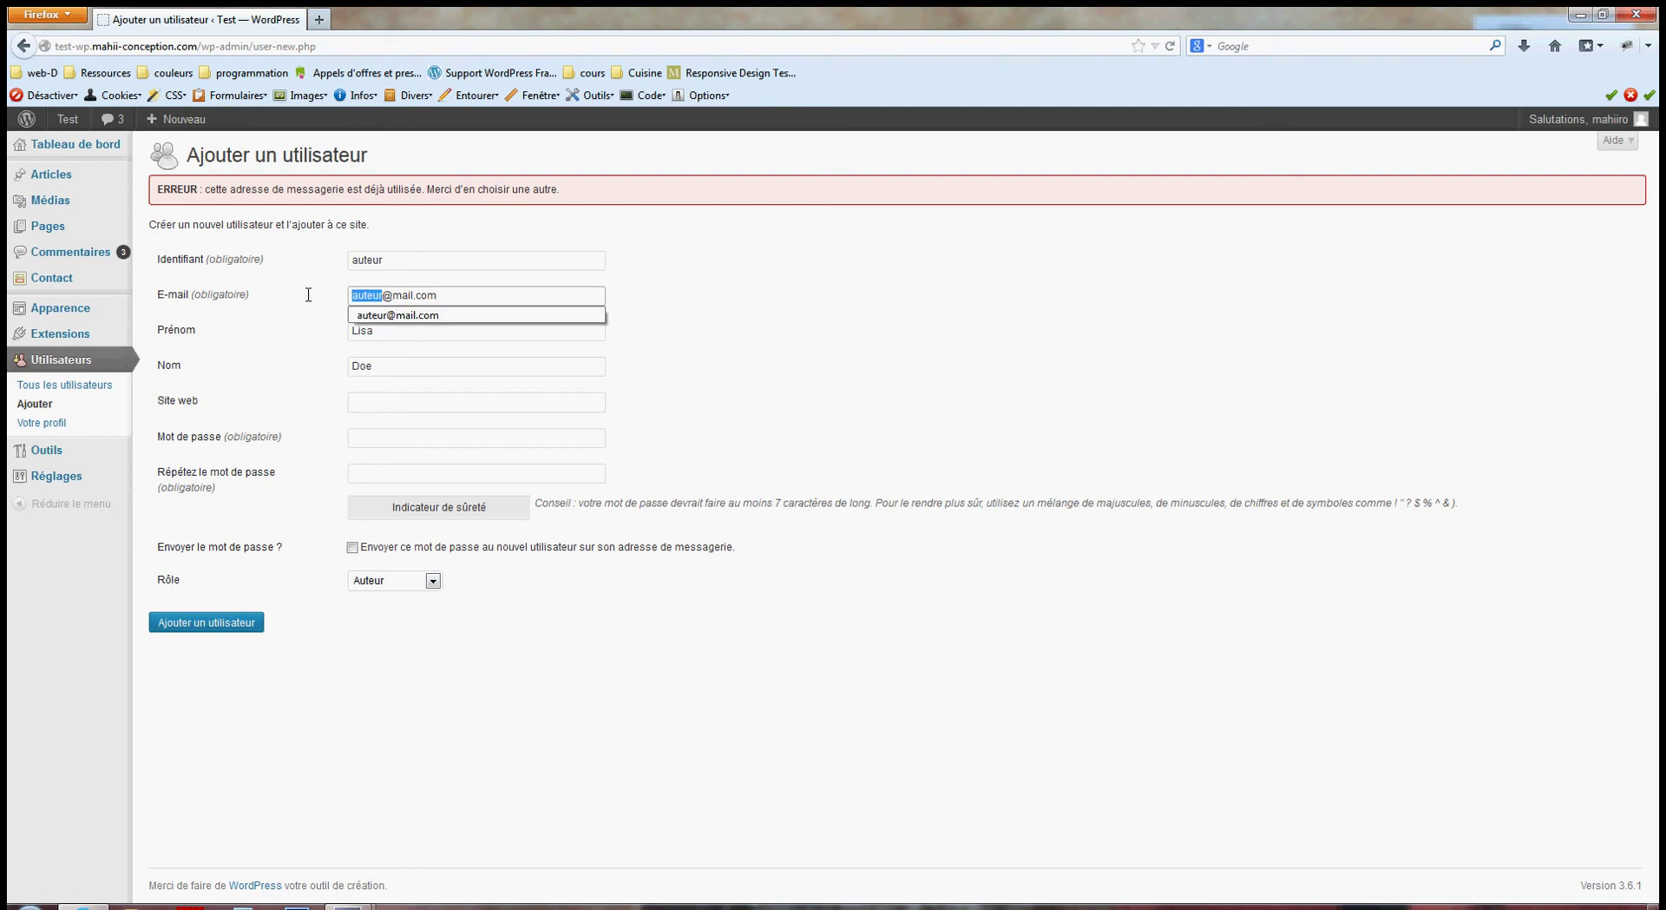
{"action": "type", "text": "test"}
{"action": "left_click", "coordinate": [346, 434]}
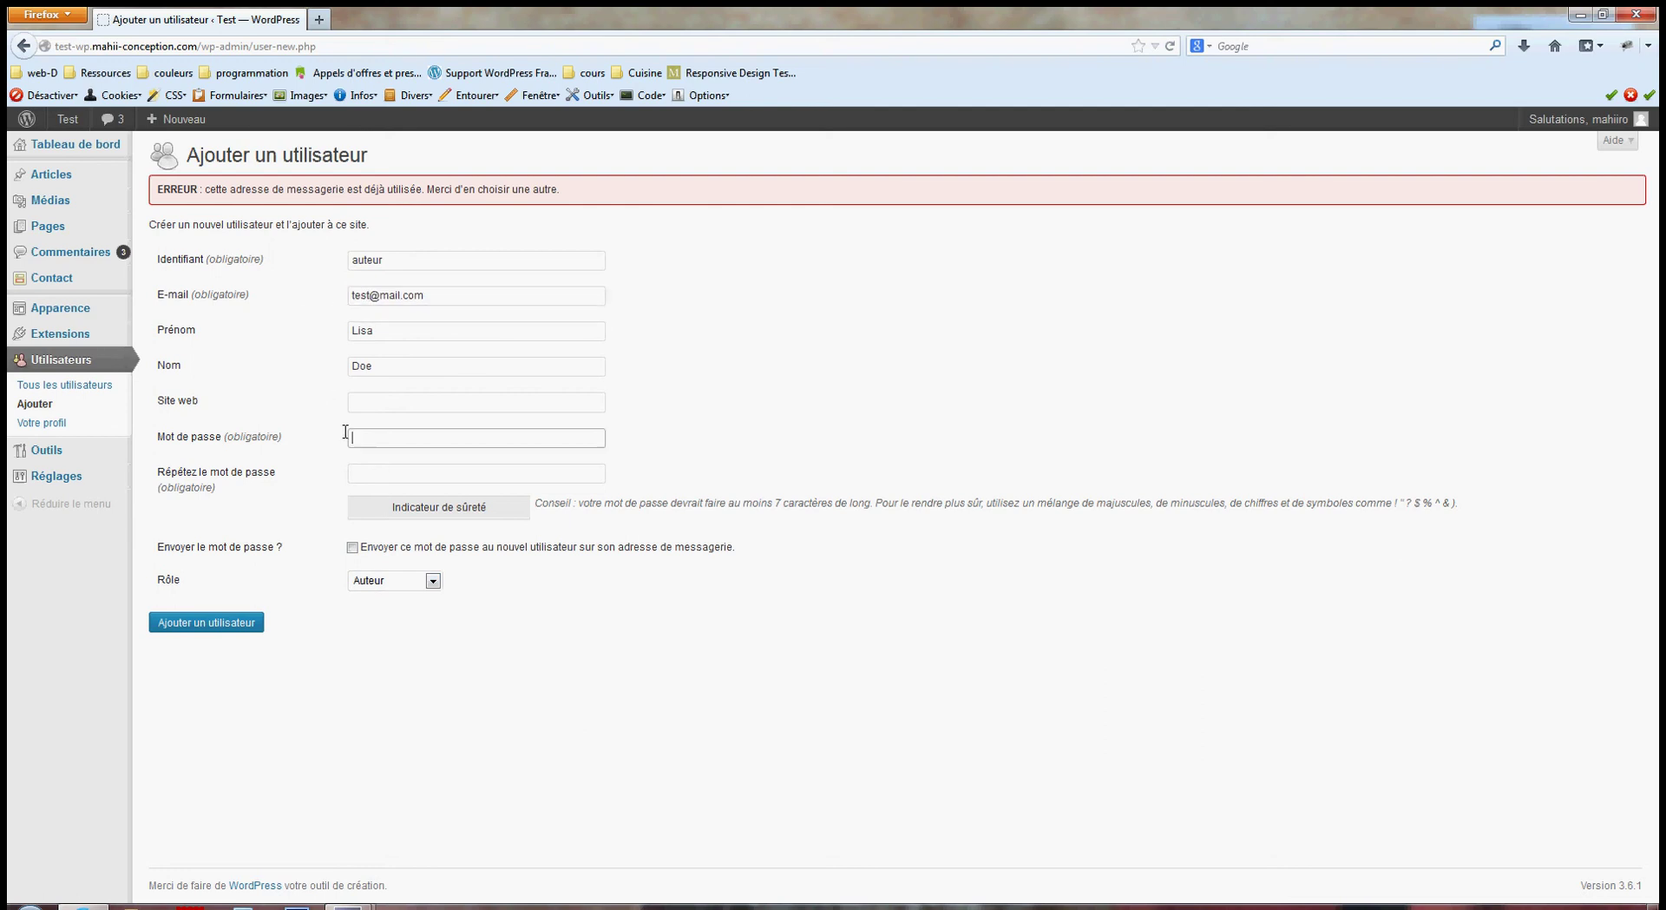
{"action": "type", "text": "test1234"}
{"action": "key", "text": "Tab"}
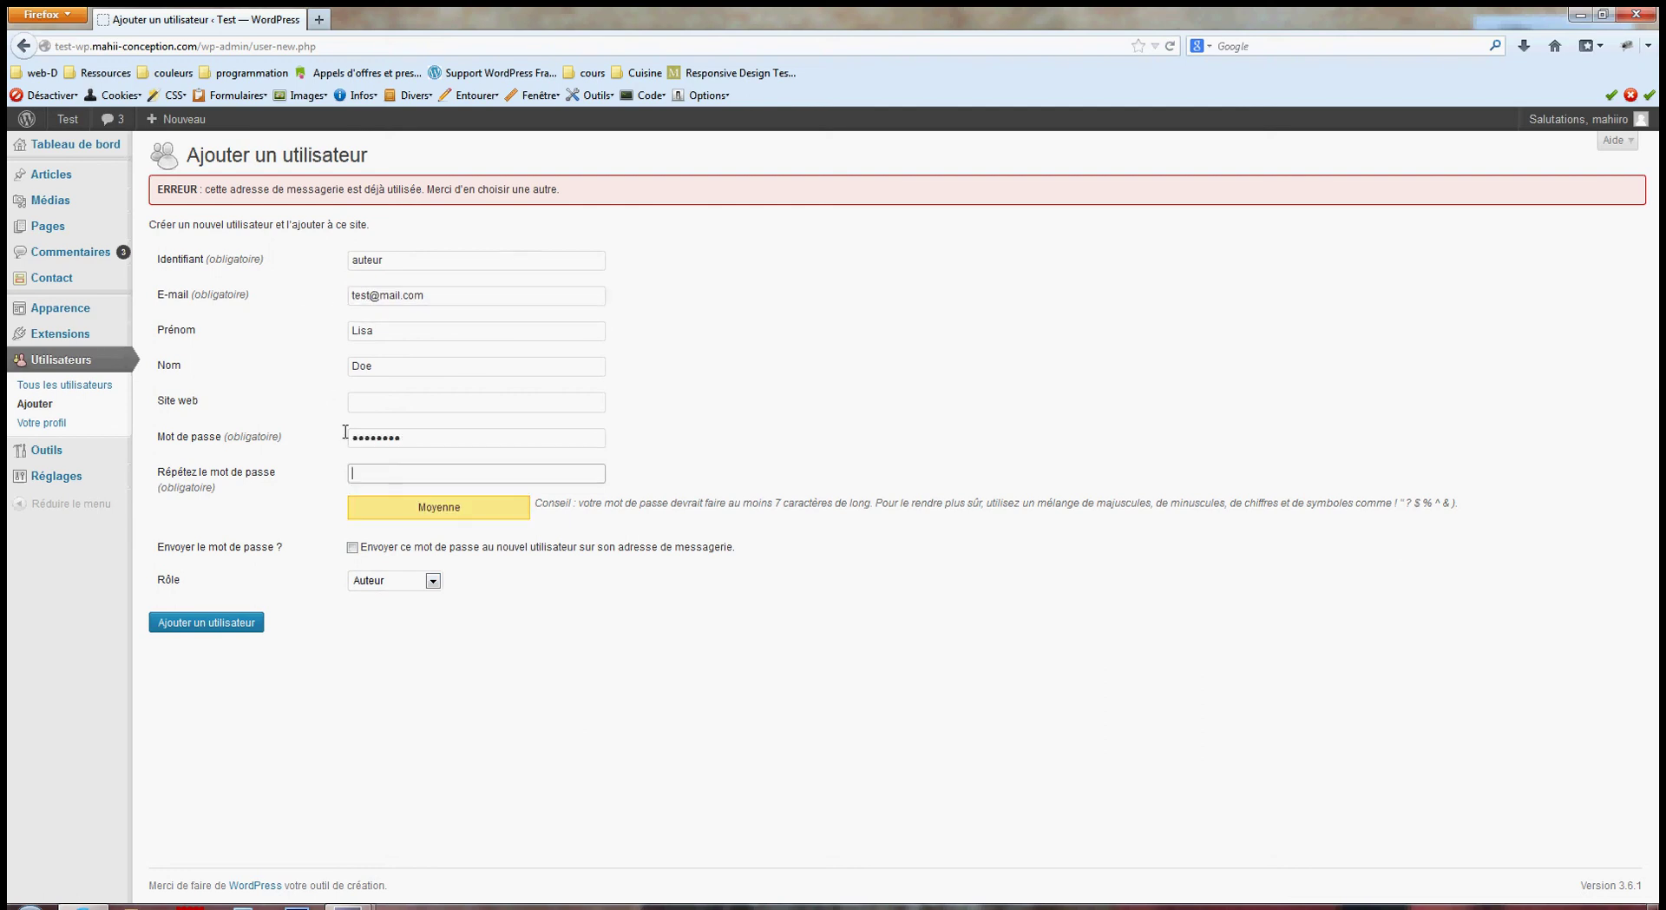
{"action": "type", "text": "test123"}
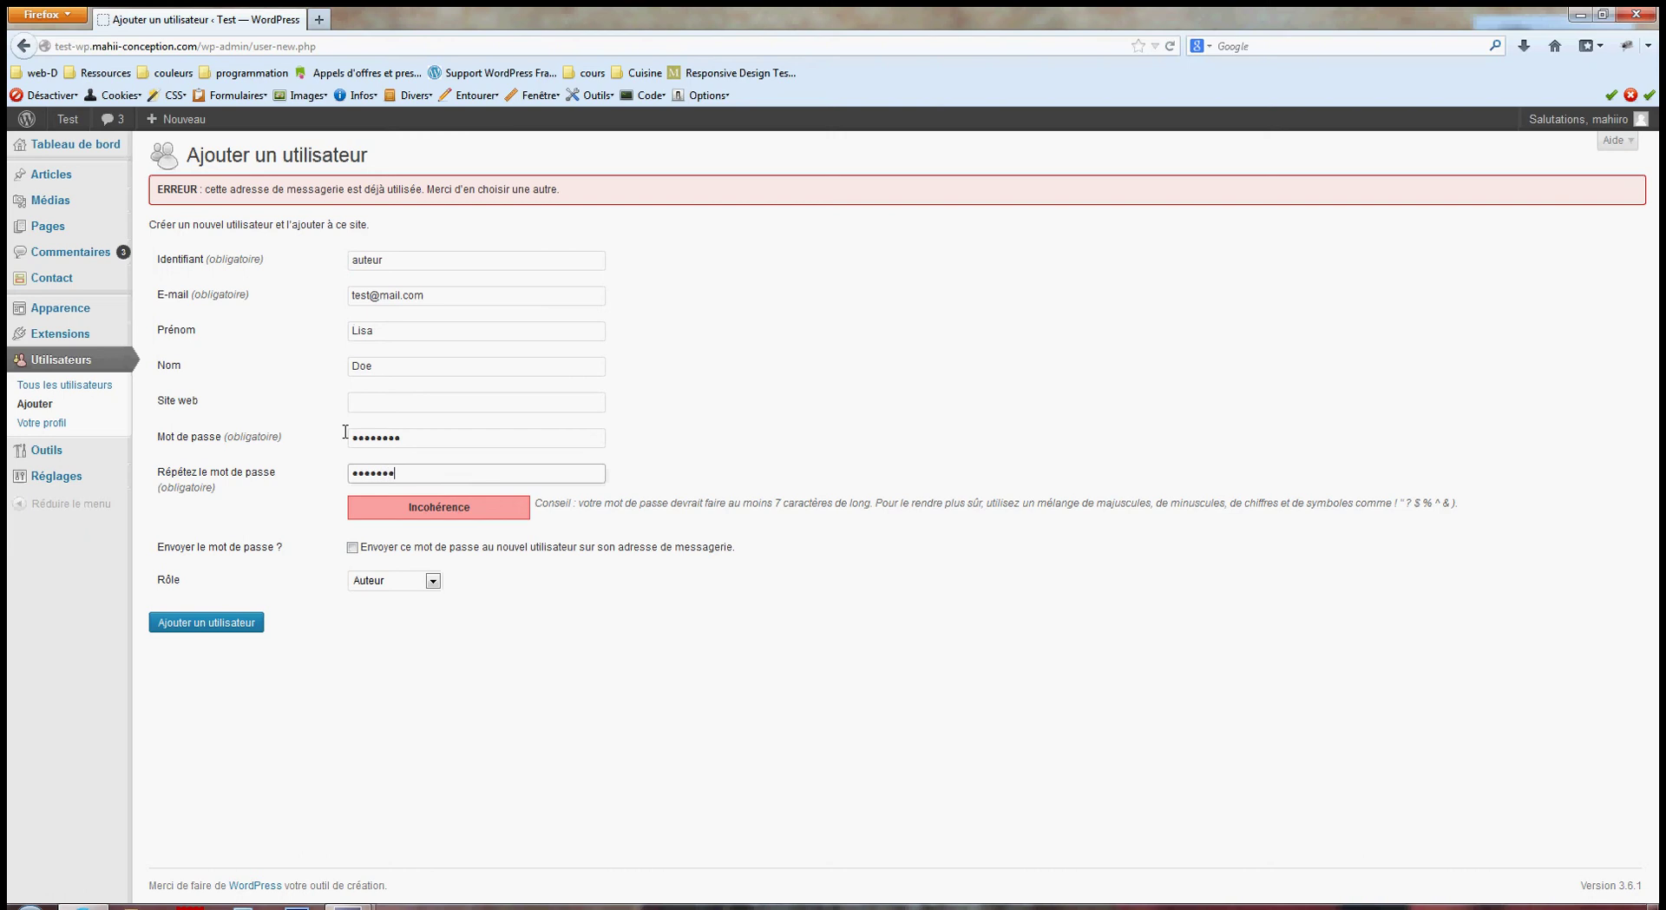
{"action": "type", "text": "4"}
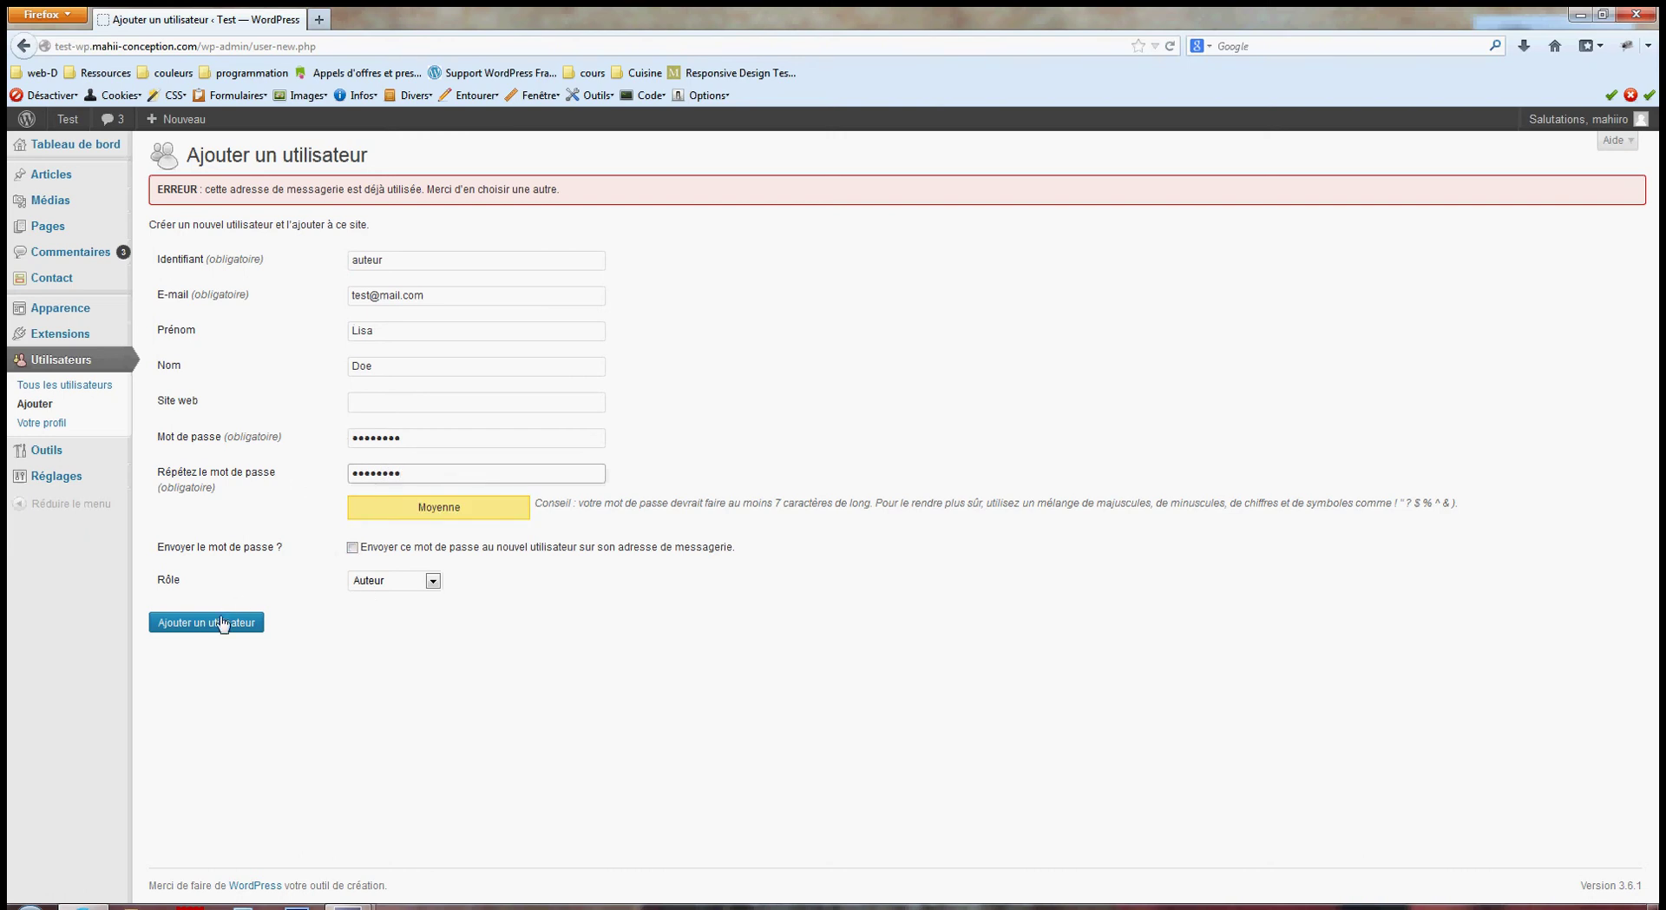
{"action": "left_click", "coordinate": [223, 623]}
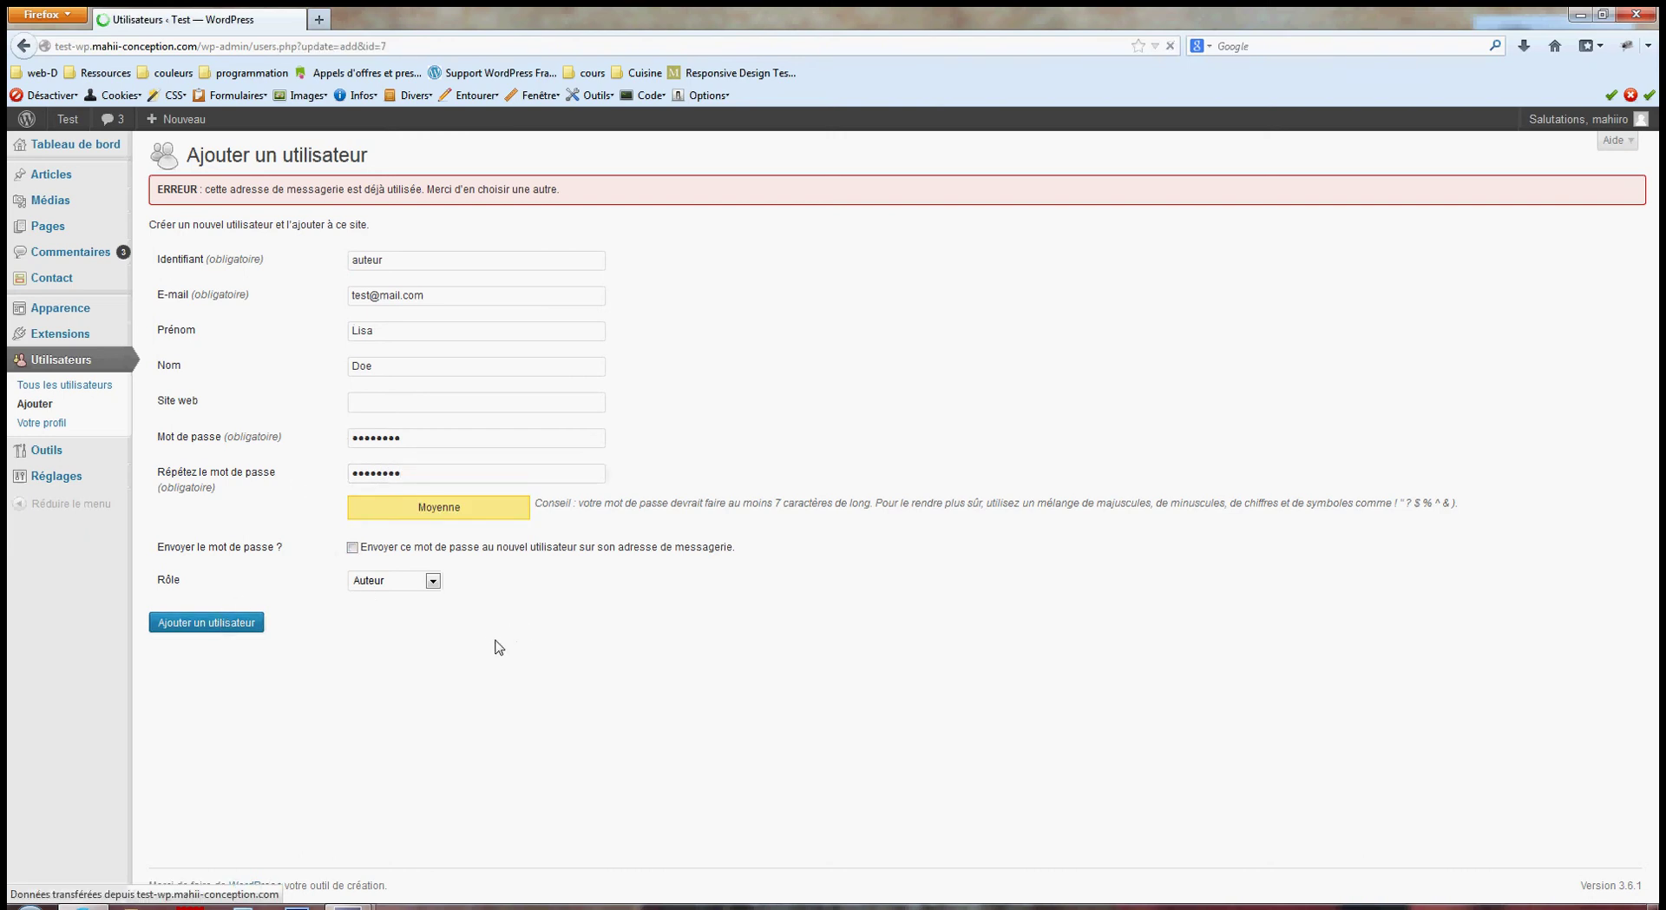
Review the 'Nouvel utilisateur créé' notice and the auteur row listed as Auteur.
{"action": "mouse_move", "coordinate": [291, 390]}
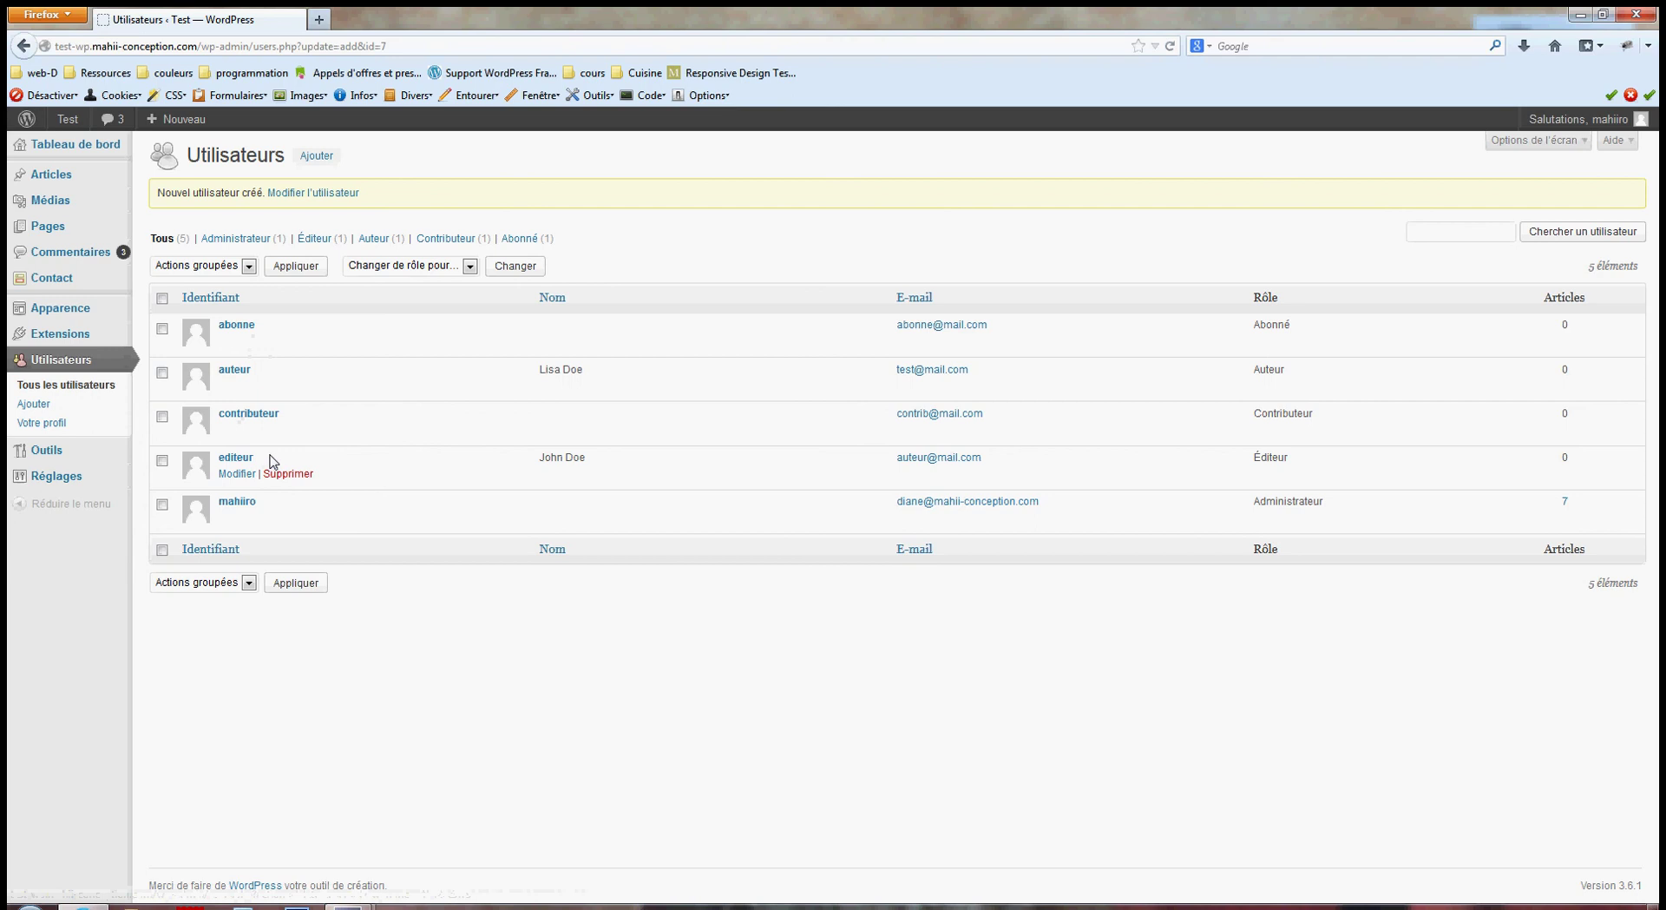
Log out of the administrator account and sign in as abonne.
{"action": "mouse_move", "coordinate": [1528, 122]}
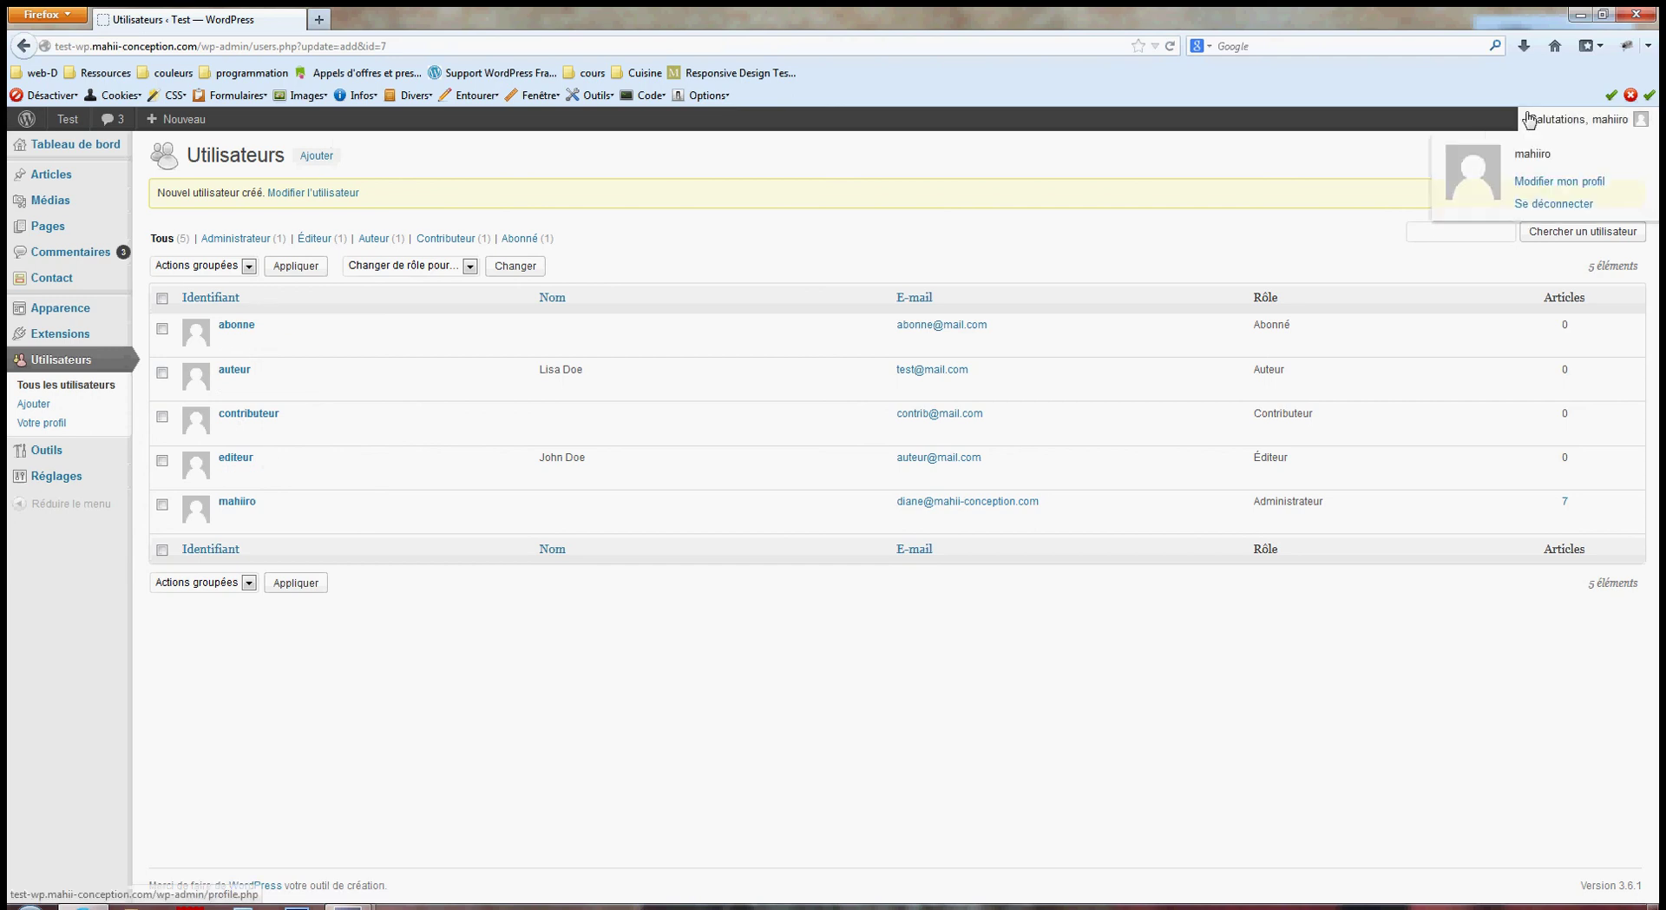
{"action": "left_click", "coordinate": [1539, 203]}
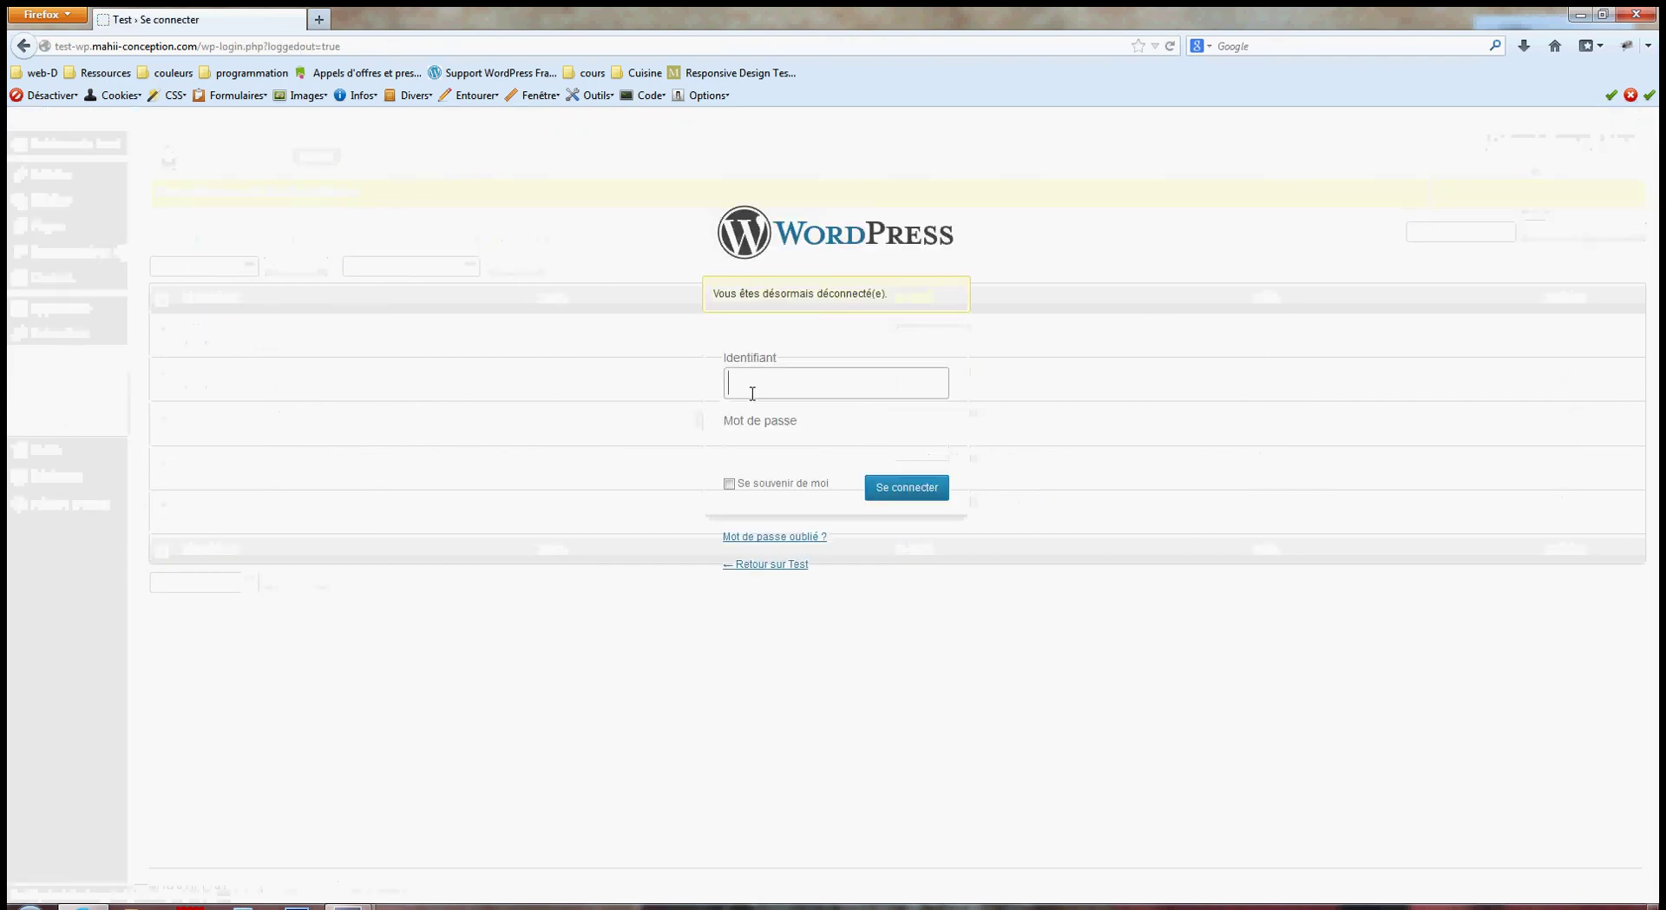
{"action": "type", "text": "abon"}
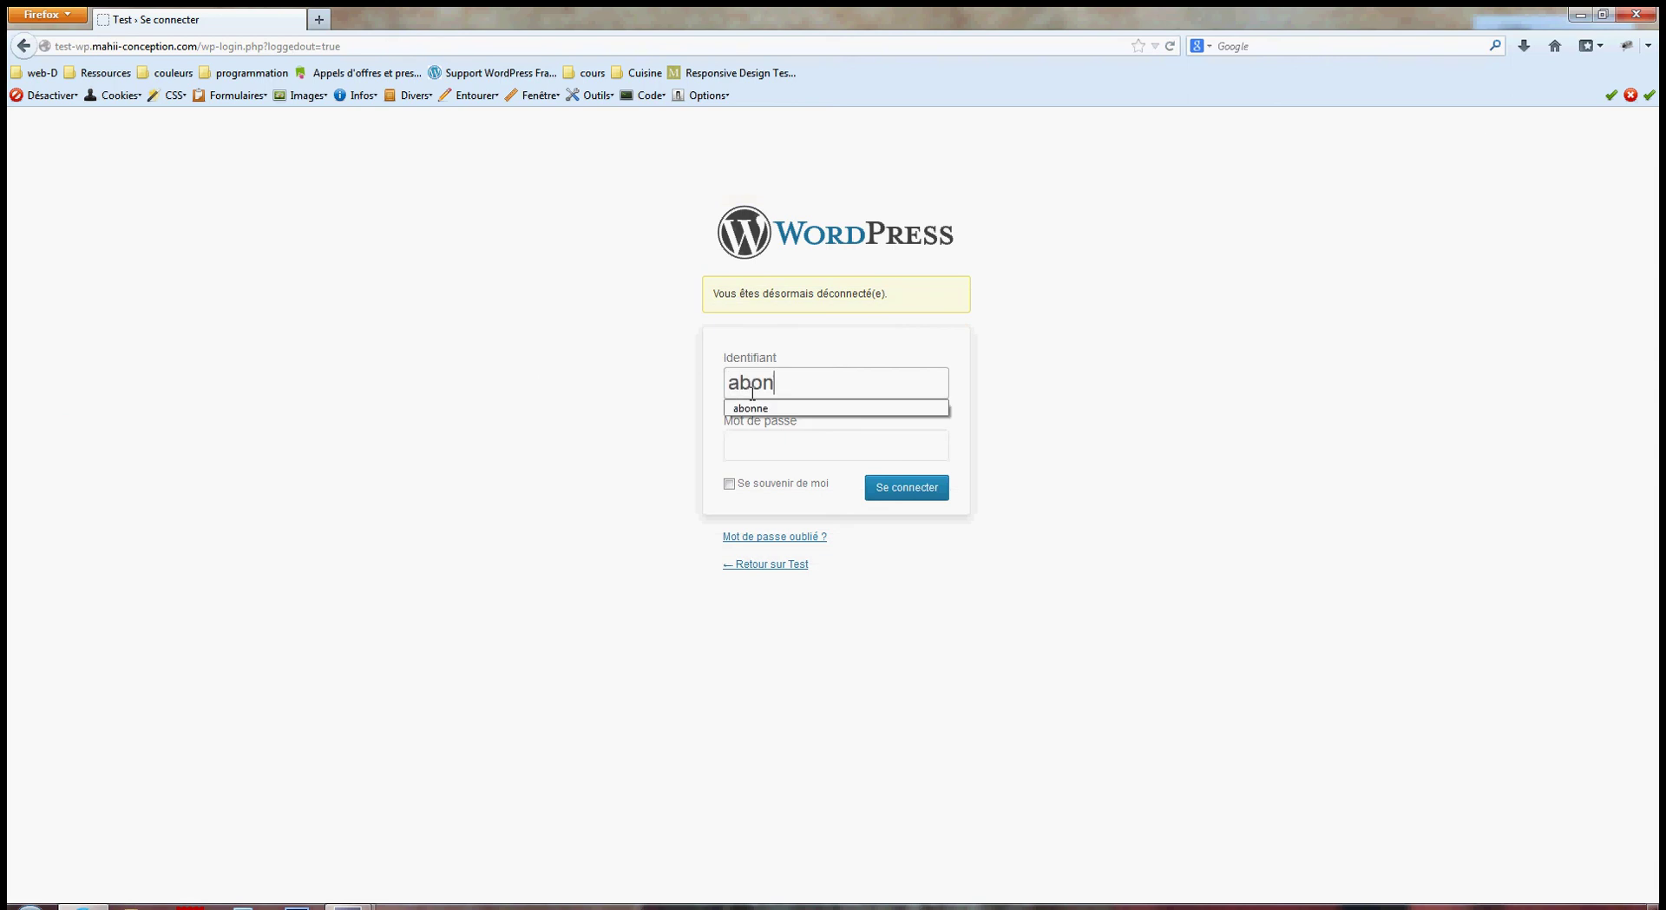
{"action": "type", "text": "ne"}
{"action": "key", "text": "Tab"}
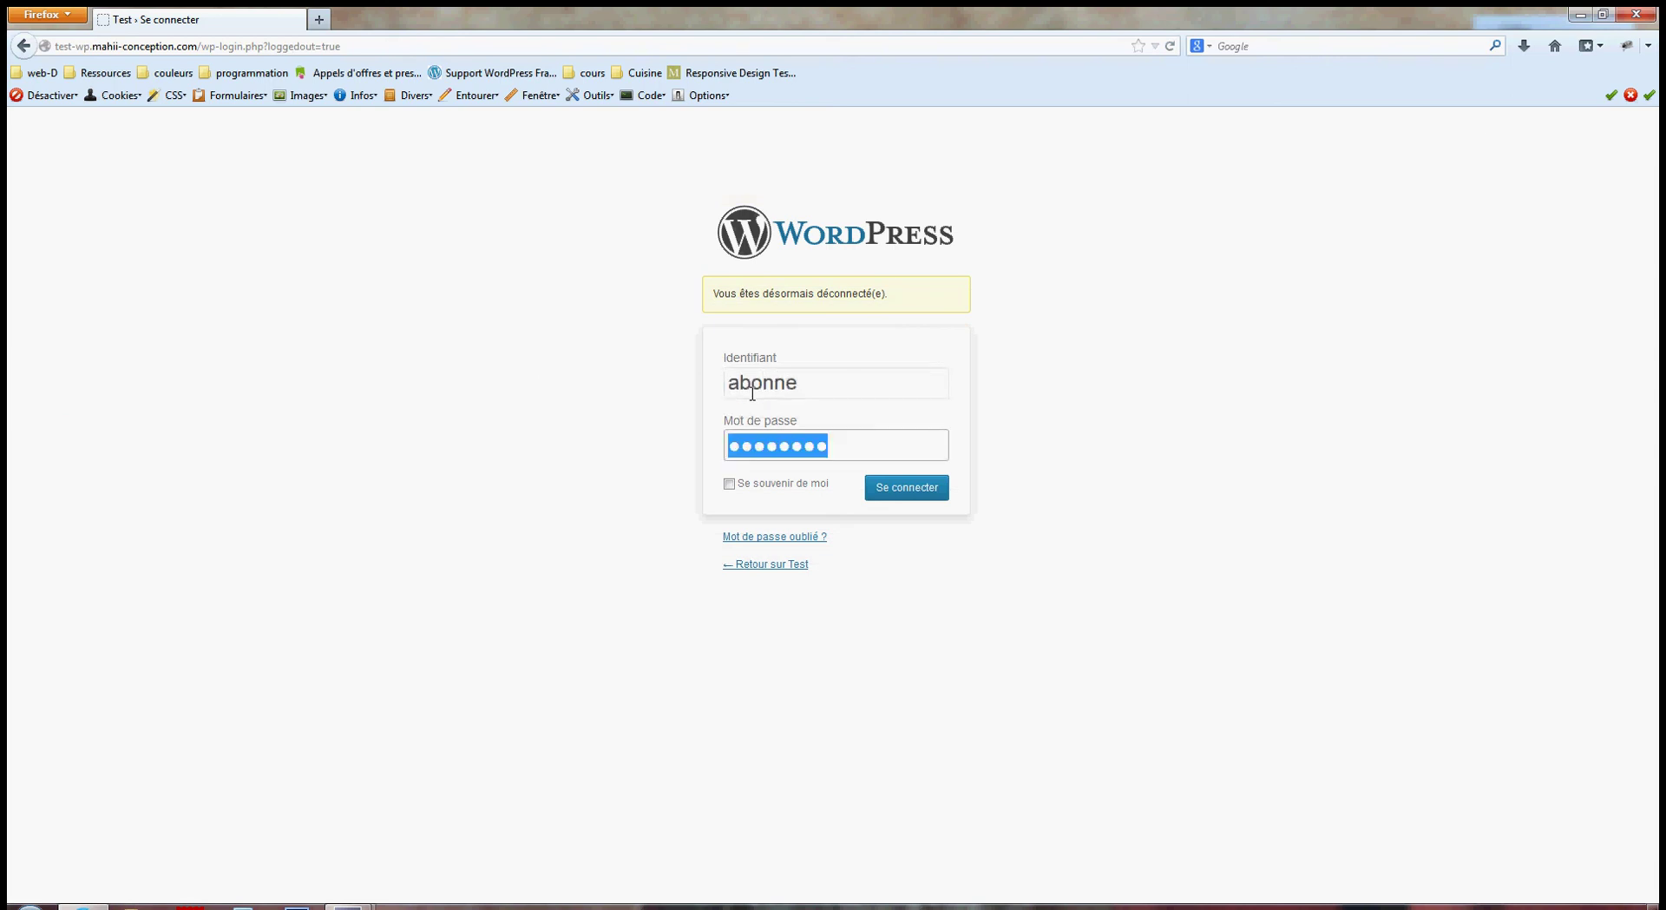
{"action": "left_click", "coordinate": [902, 486]}
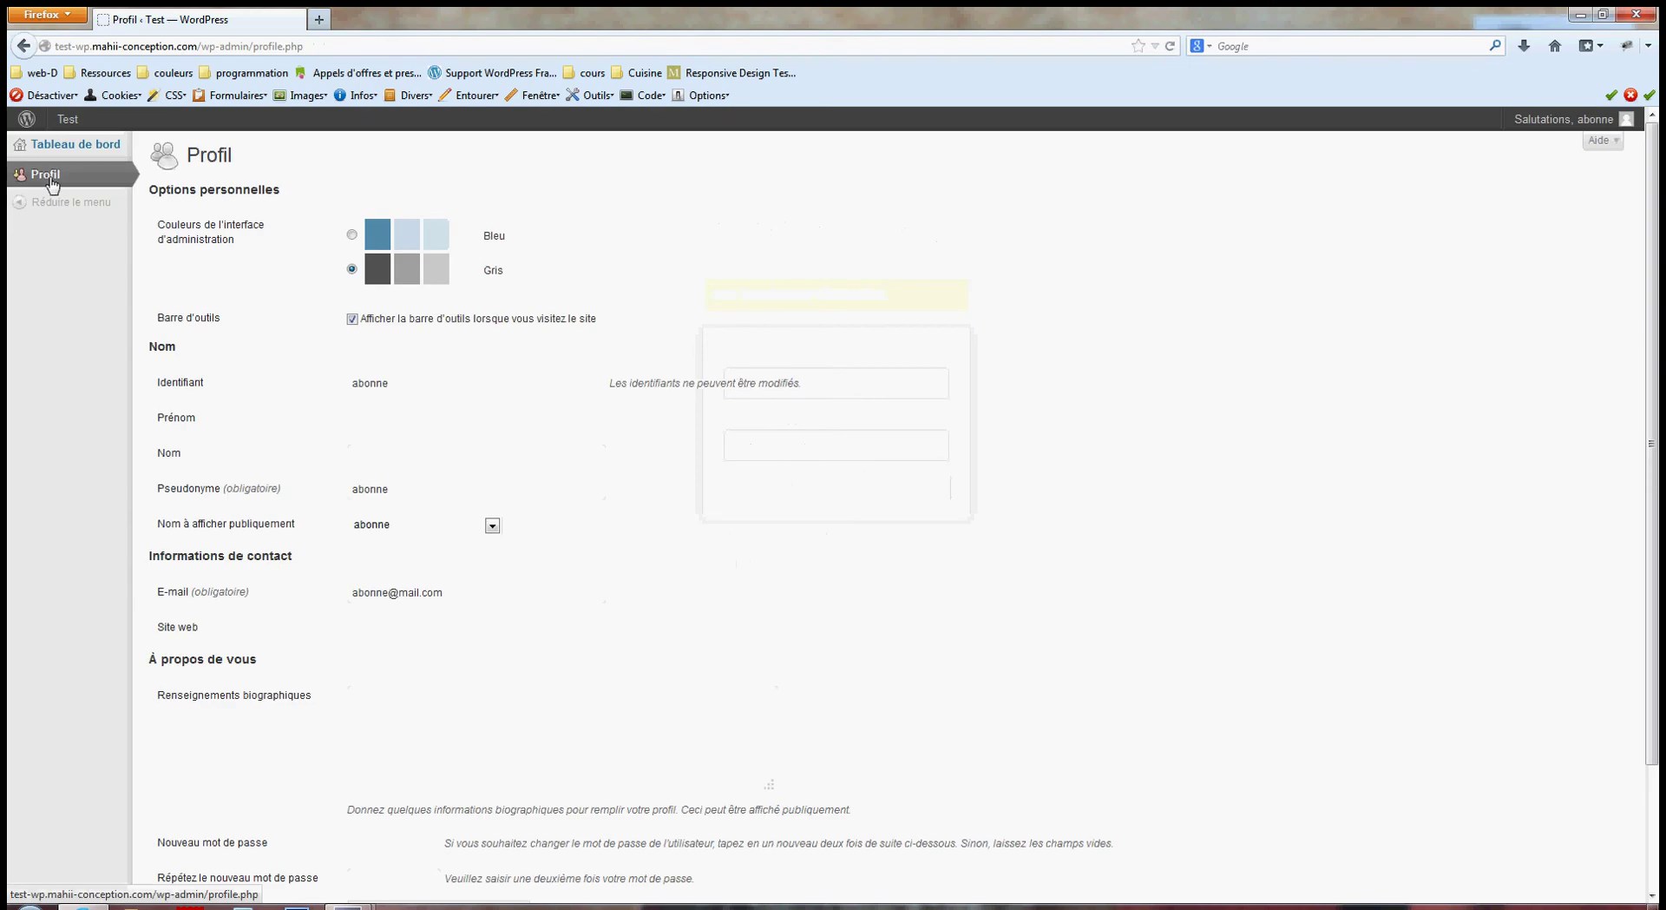
Scroll through the subscriber's limited Profil page, then log out.
{"action": "scroll", "coordinate": [434, 613], "scroll_direction": "down", "scroll_amount": 3}
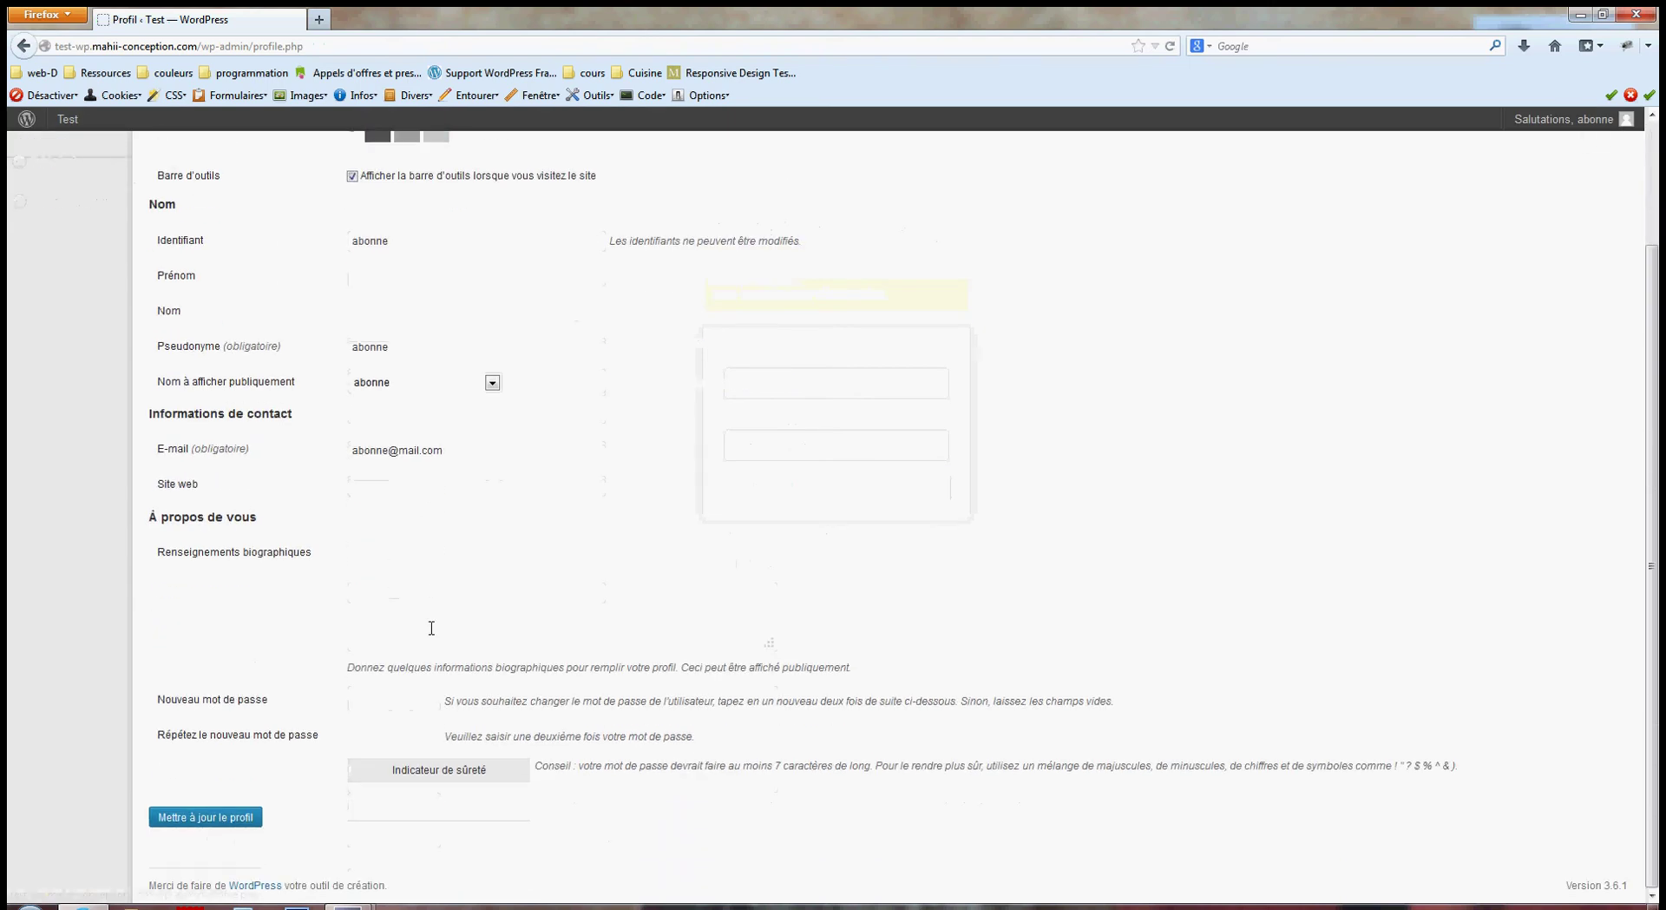
{"action": "scroll", "coordinate": [435, 624], "scroll_direction": "up", "scroll_amount": 1}
{"action": "scroll", "coordinate": [432, 618], "scroll_direction": "up", "scroll_amount": 1}
{"action": "mouse_move", "coordinate": [1528, 122]}
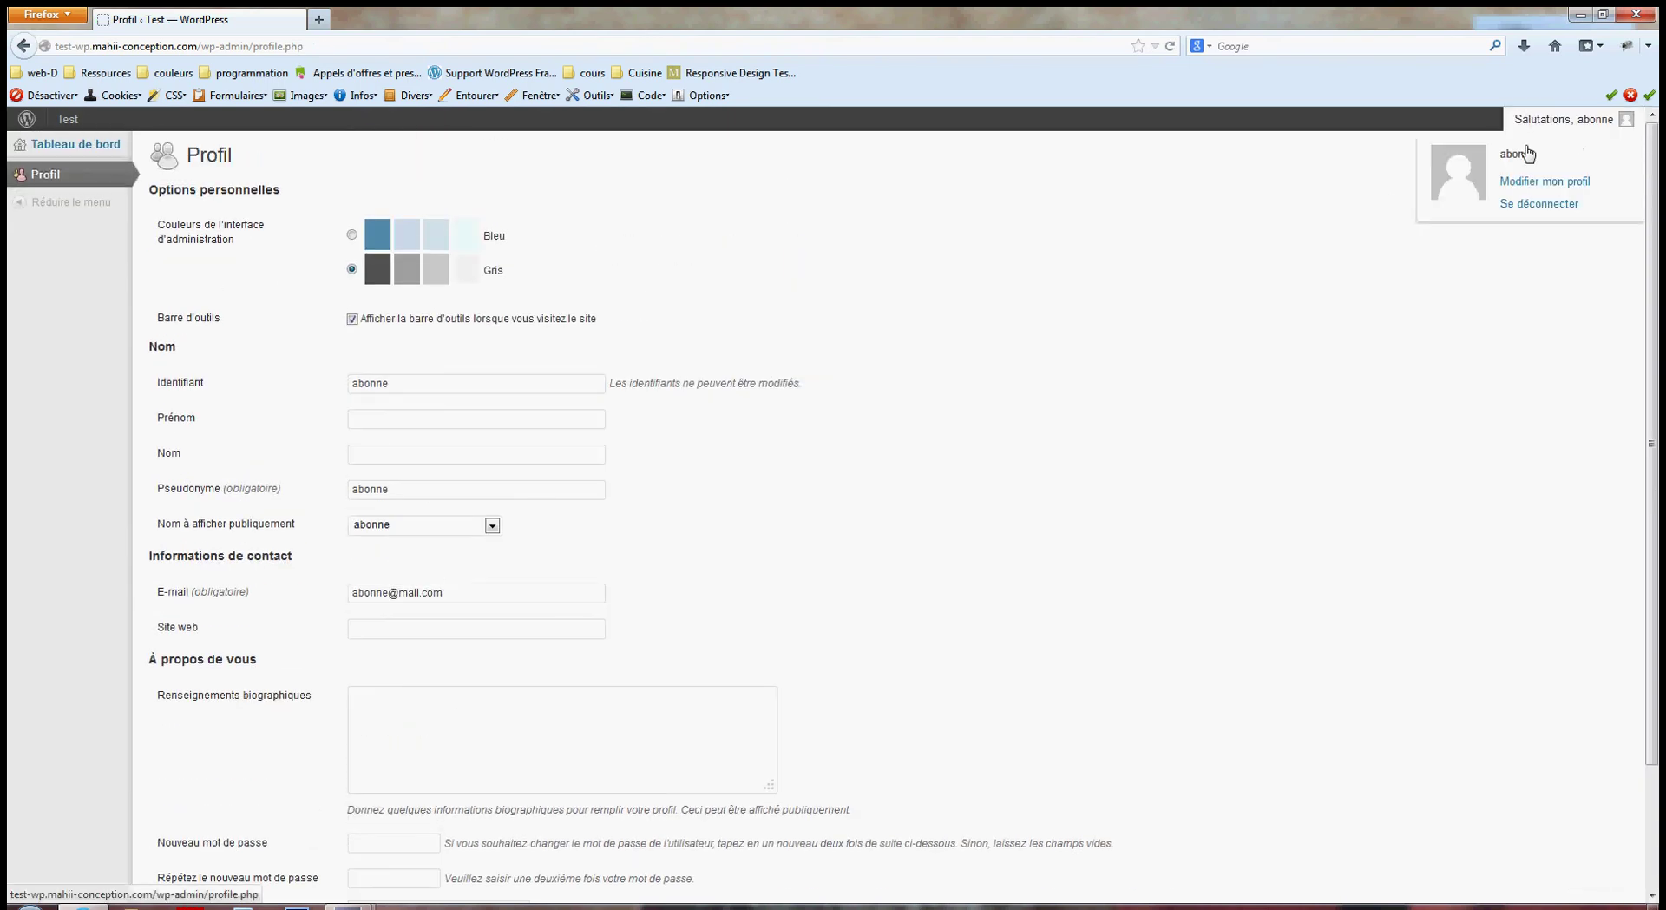
{"action": "left_click", "coordinate": [1513, 205]}
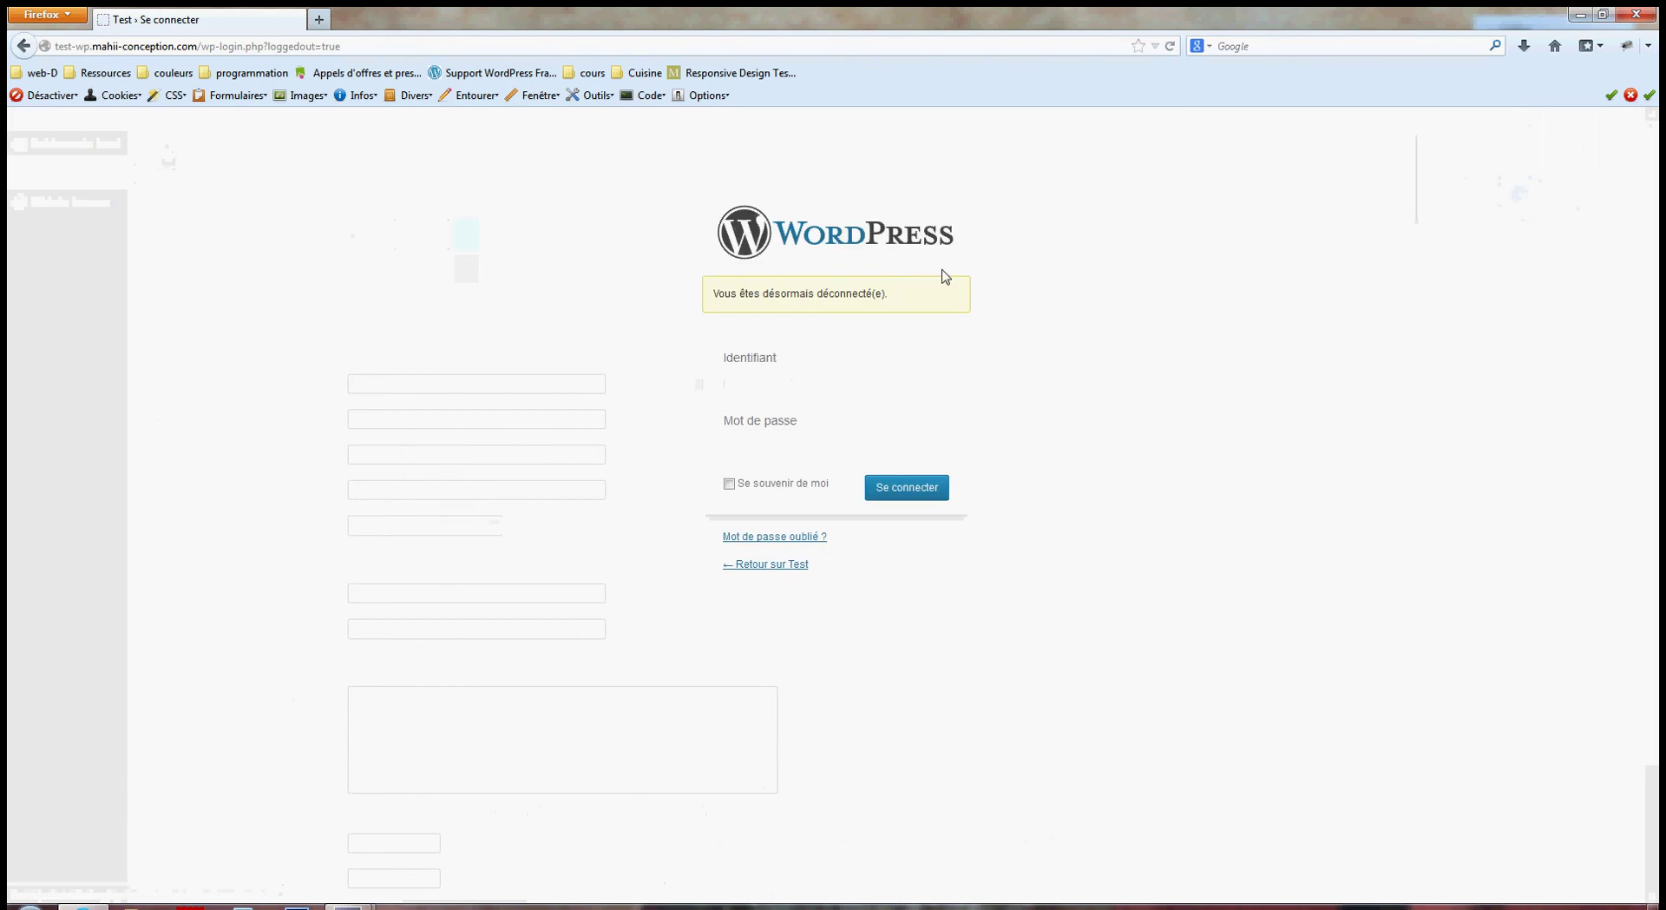
Sign in as contributeur, dismiss the save-password prompt, and open Articles > Ajouter.
{"action": "type", "text": "contr"}
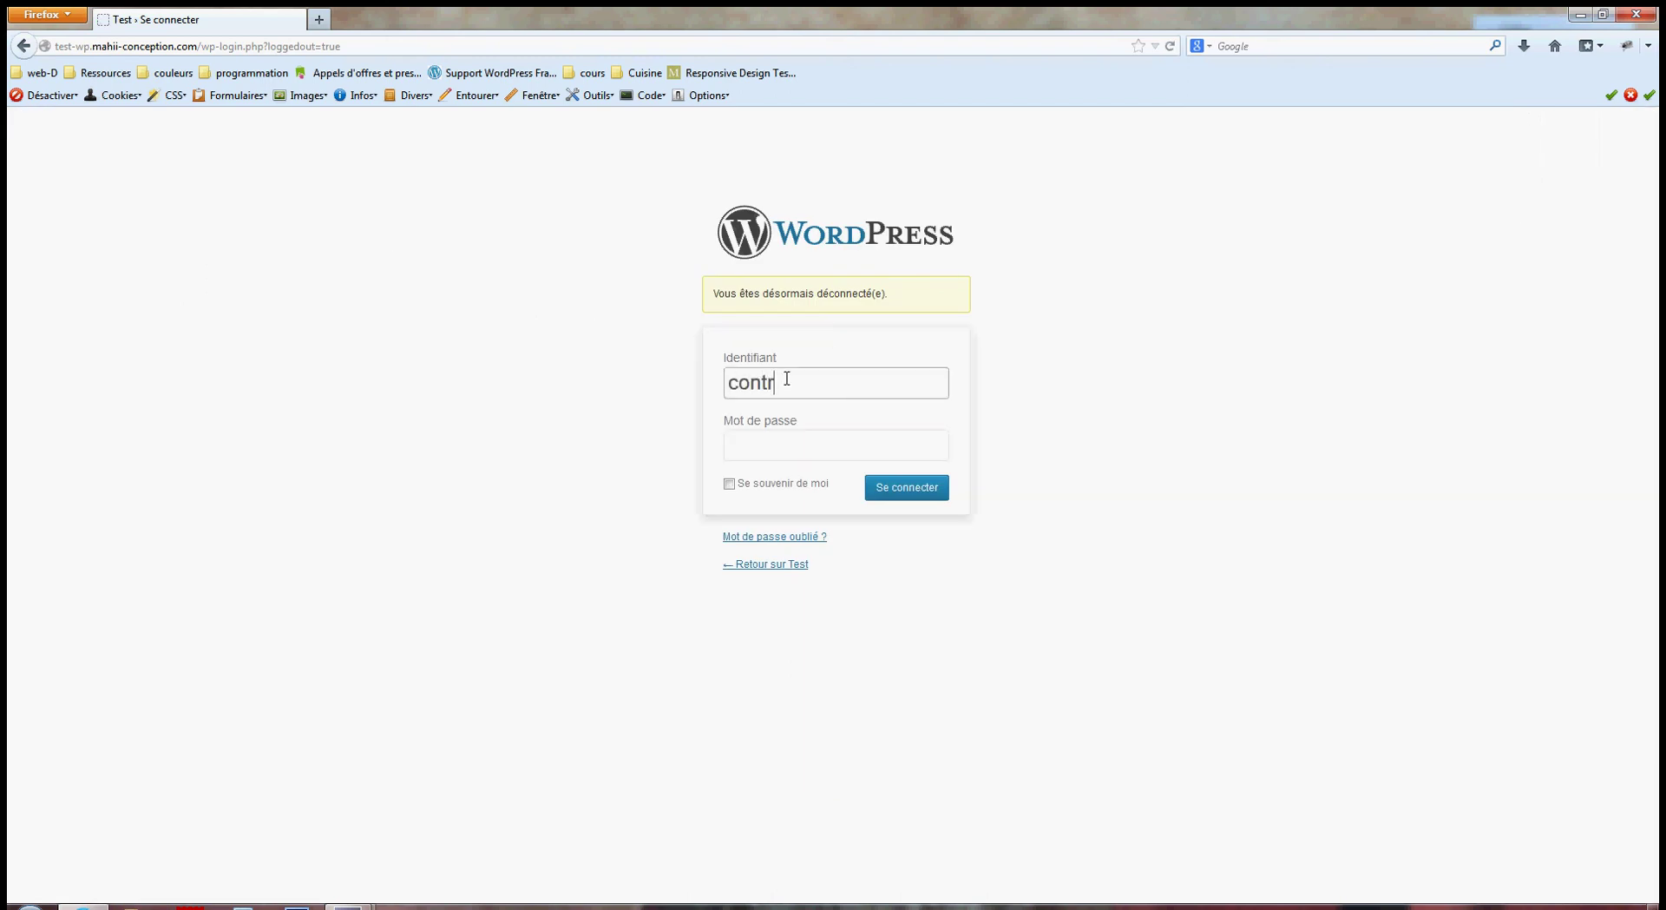
{"action": "type", "text": "ibue"}
{"action": "type", "text": "eur"}
{"action": "key", "text": "Tab"}
{"action": "type", "text": "*****"}
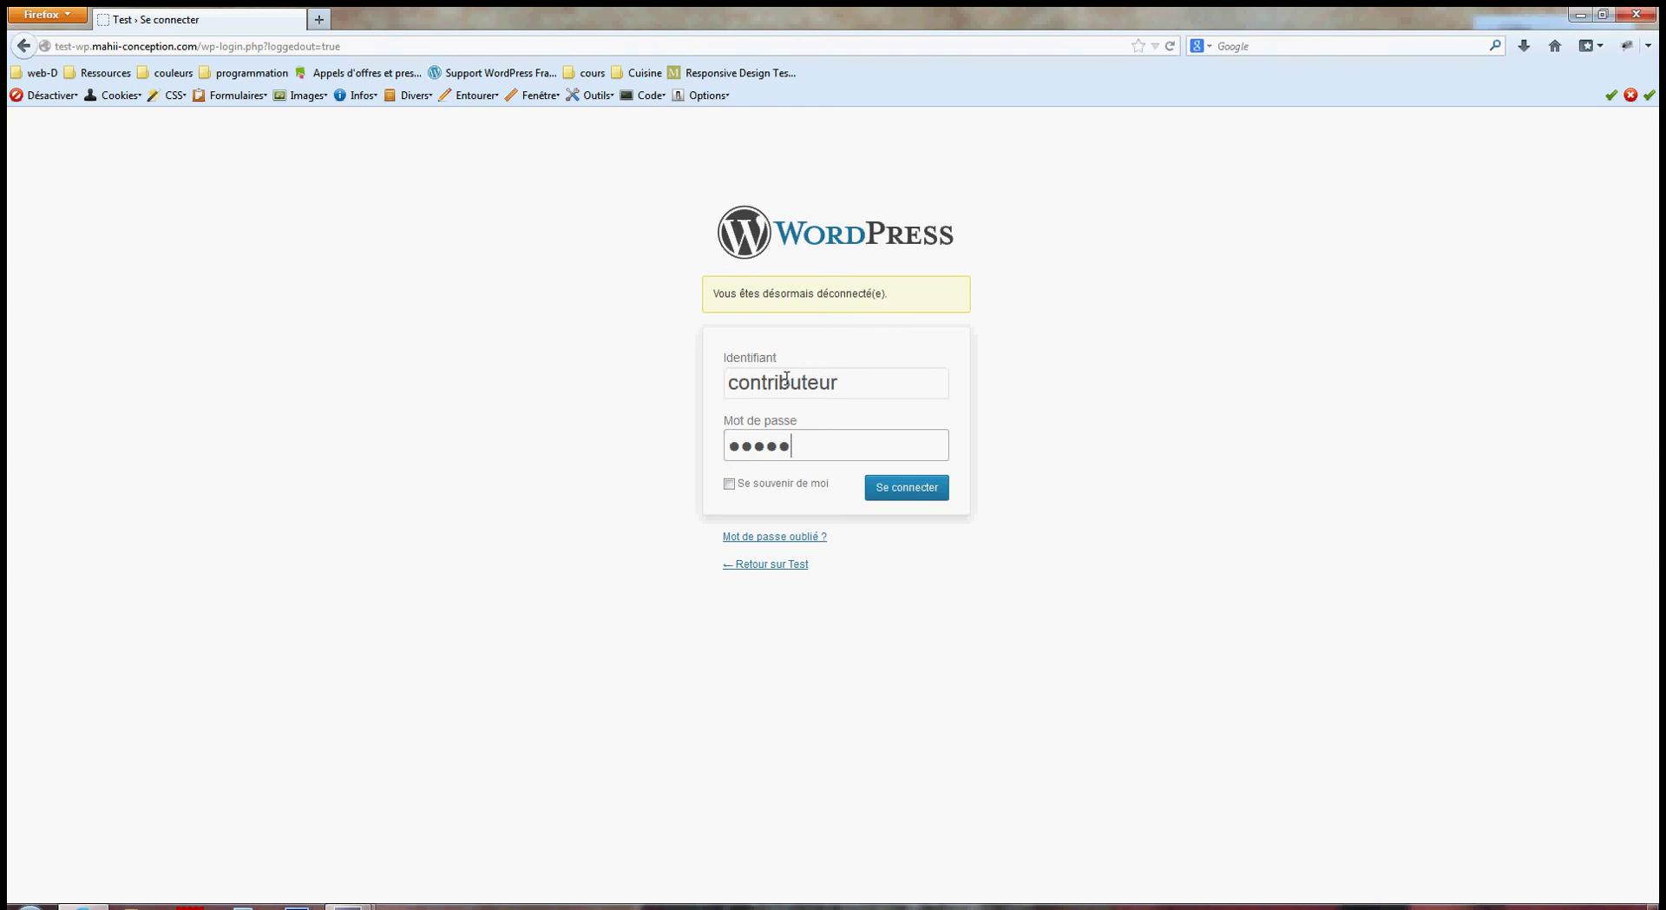
{"action": "left_click", "coordinate": [873, 488]}
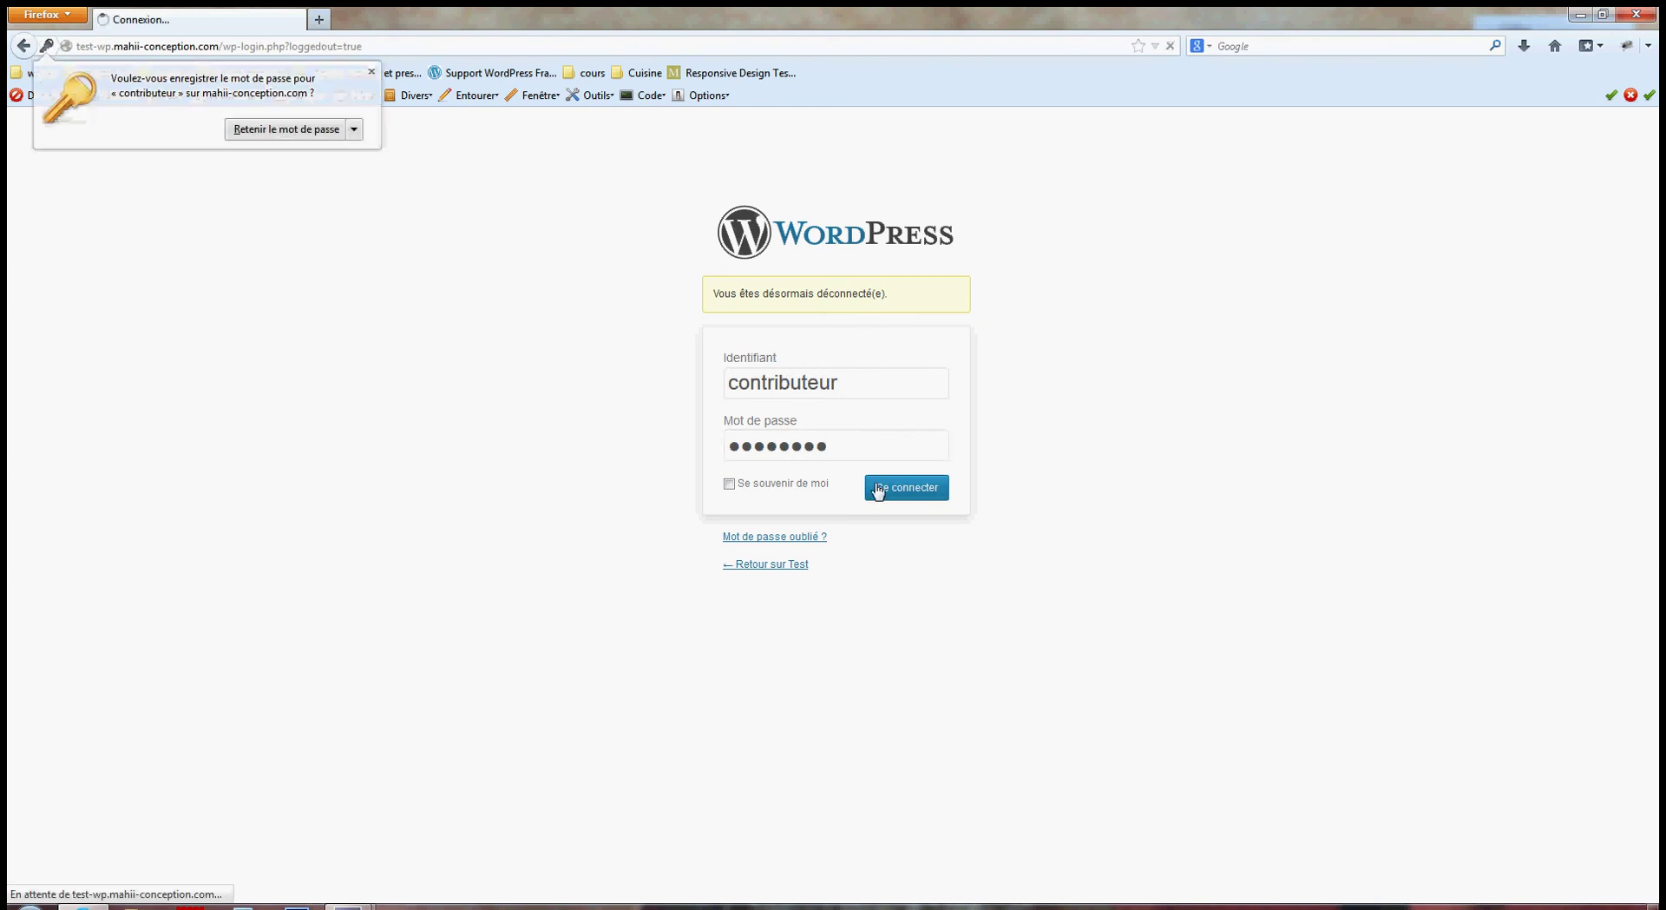
{"action": "left_click", "coordinate": [286, 129]}
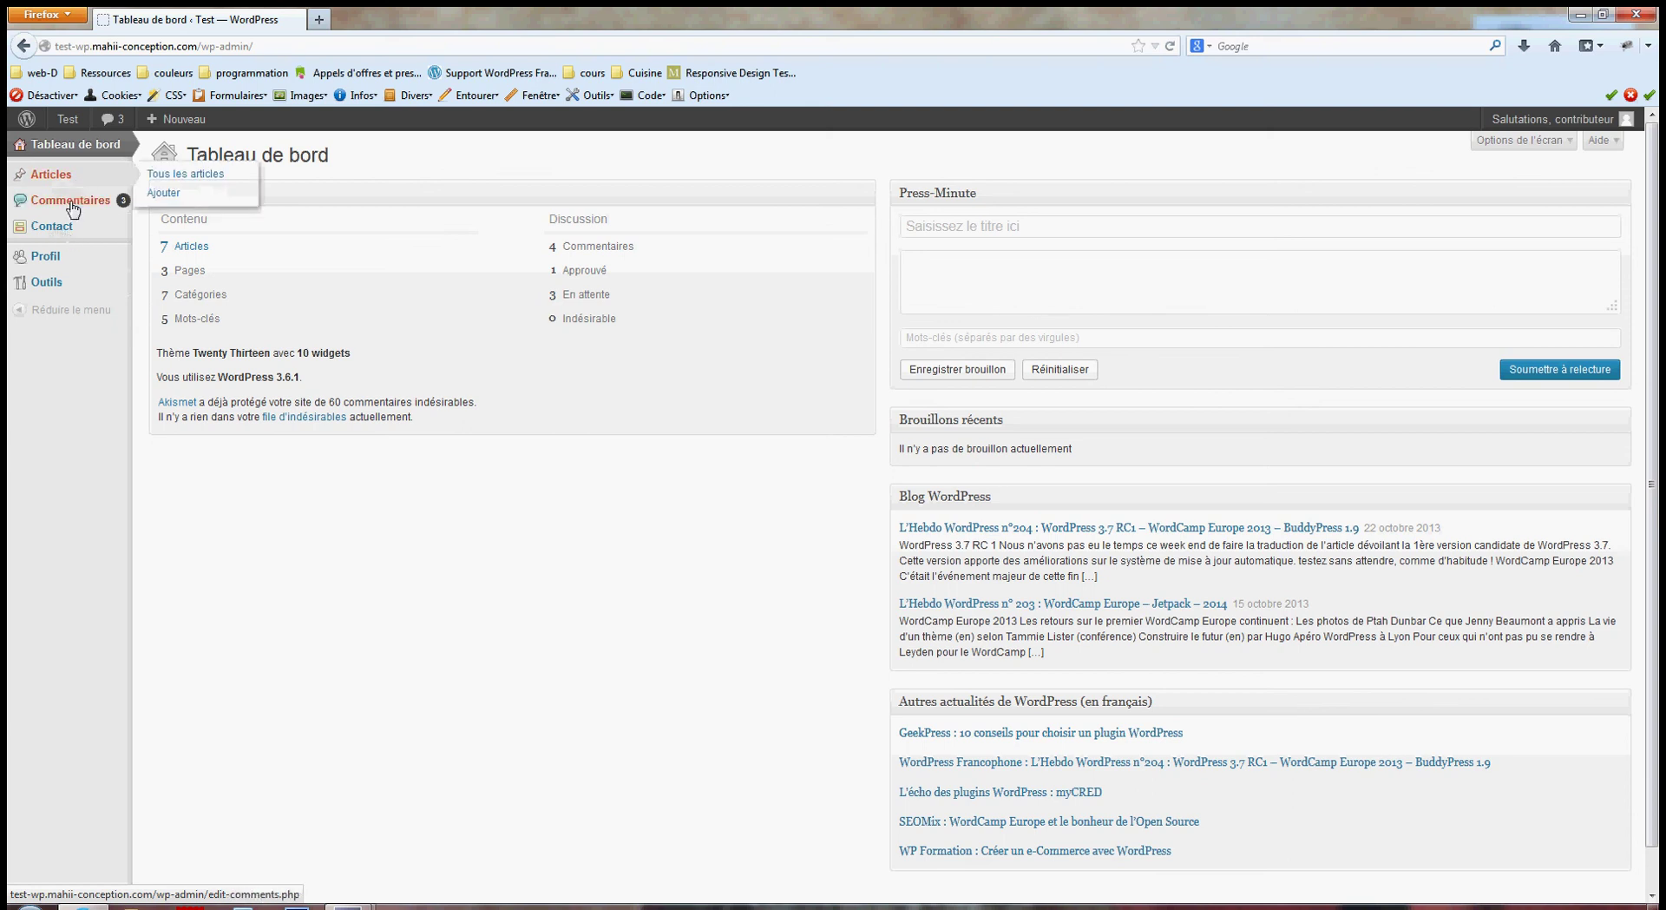
{"action": "left_click", "coordinate": [163, 192]}
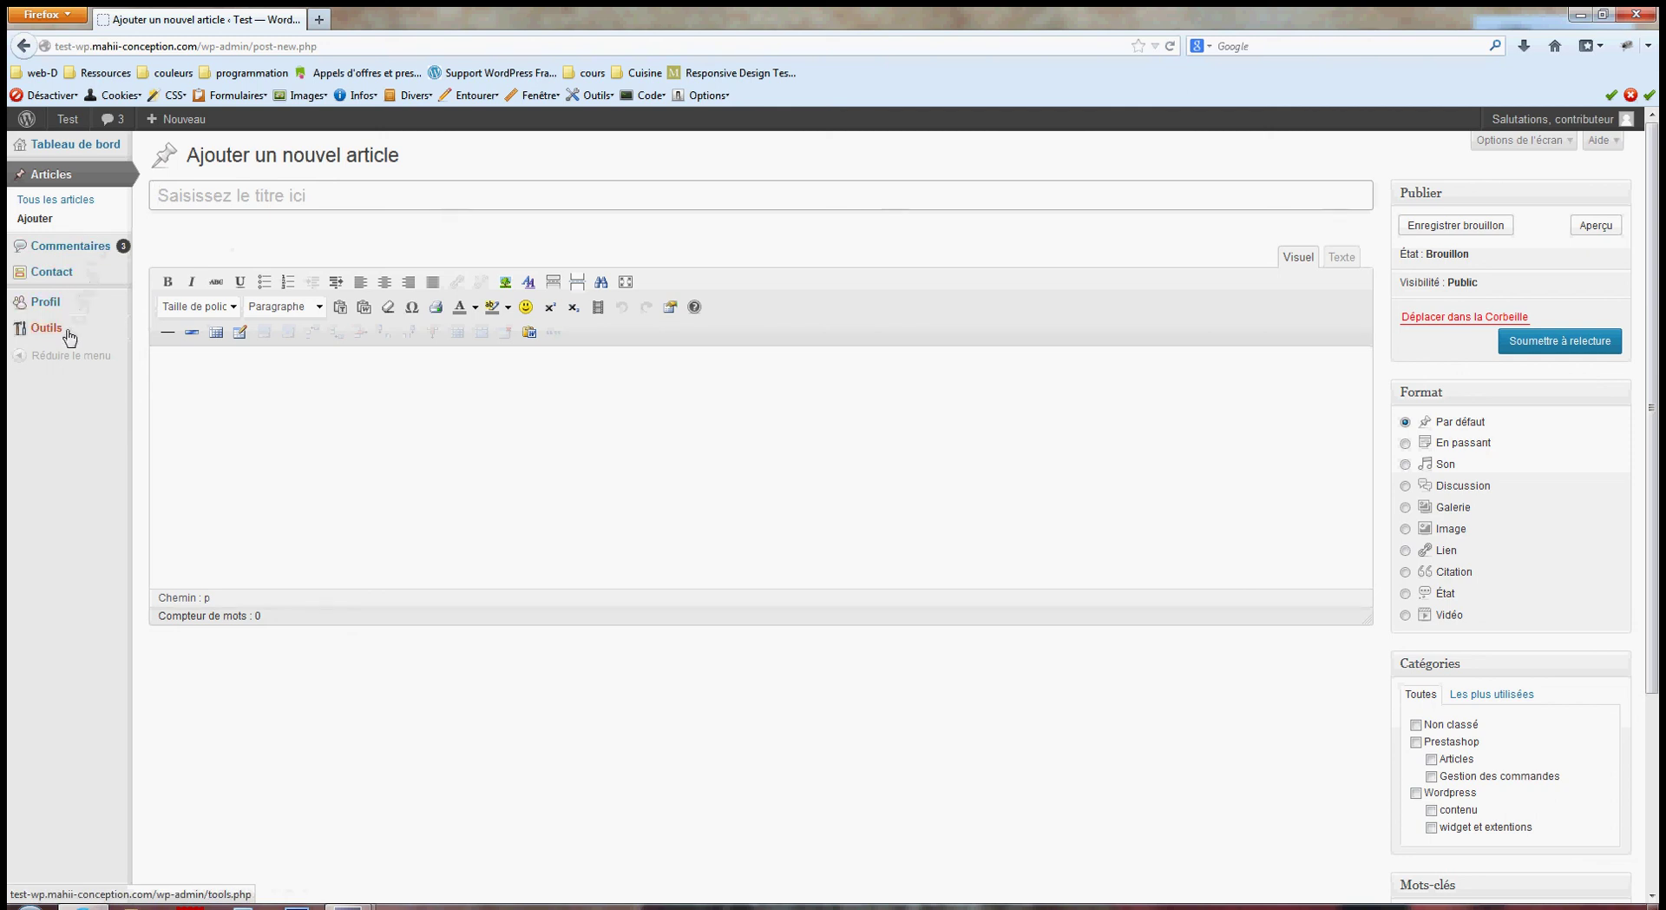
Switch to the saved editeur login and open the Test vidéo post for editing.
{"action": "mouse_move", "coordinate": [1566, 124]}
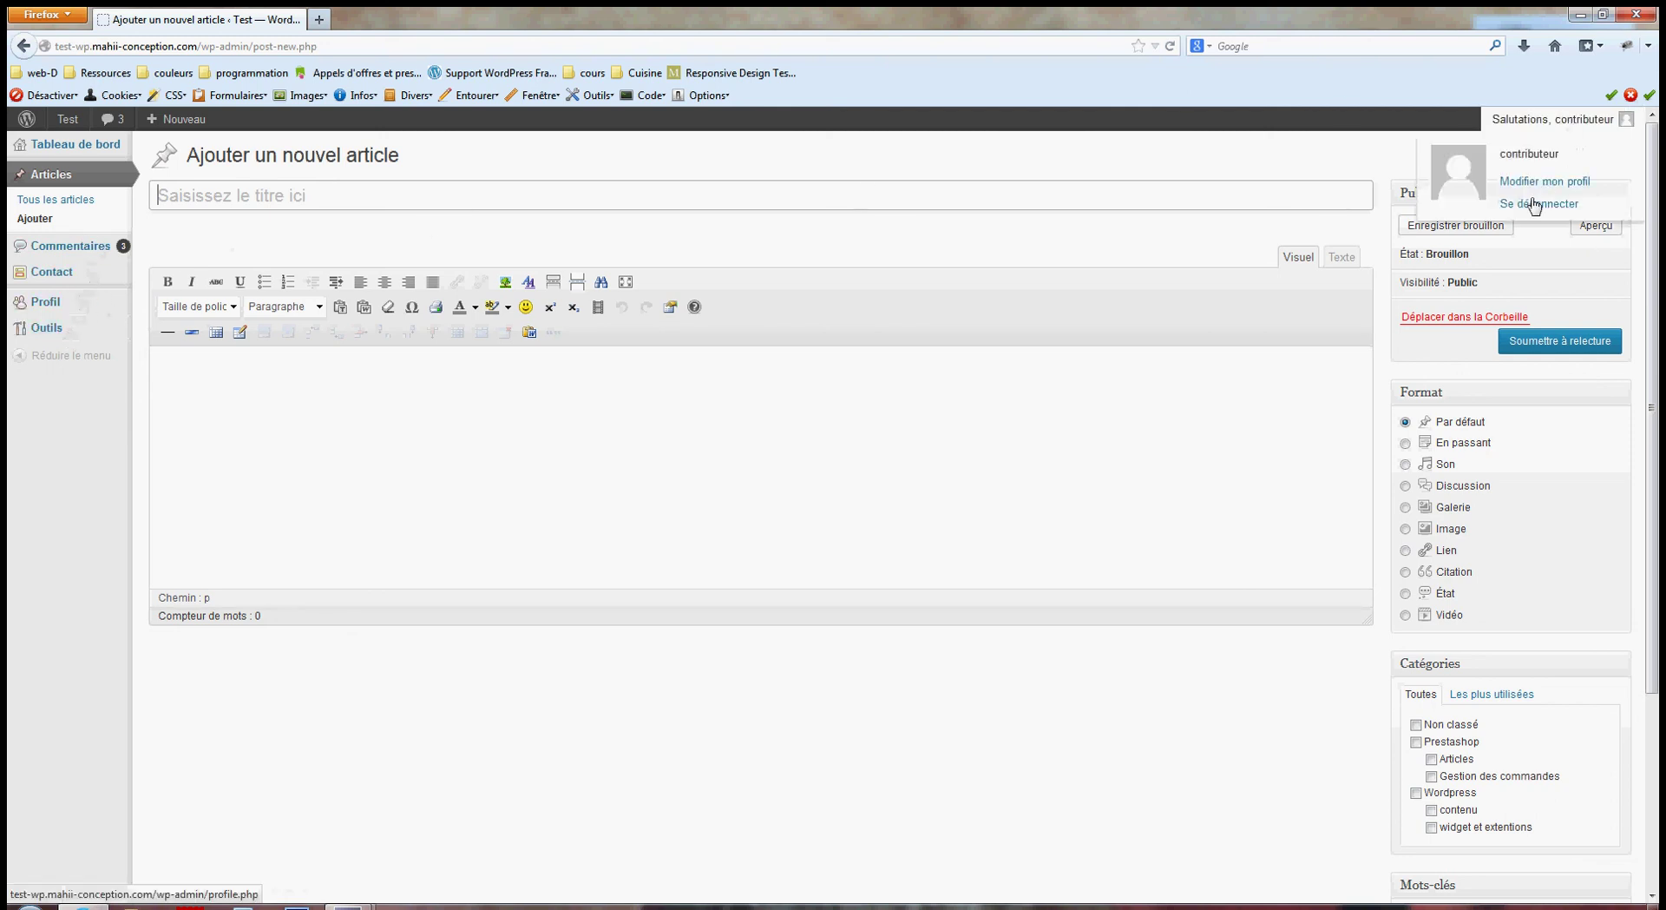
{"action": "left_click", "coordinate": [1534, 205]}
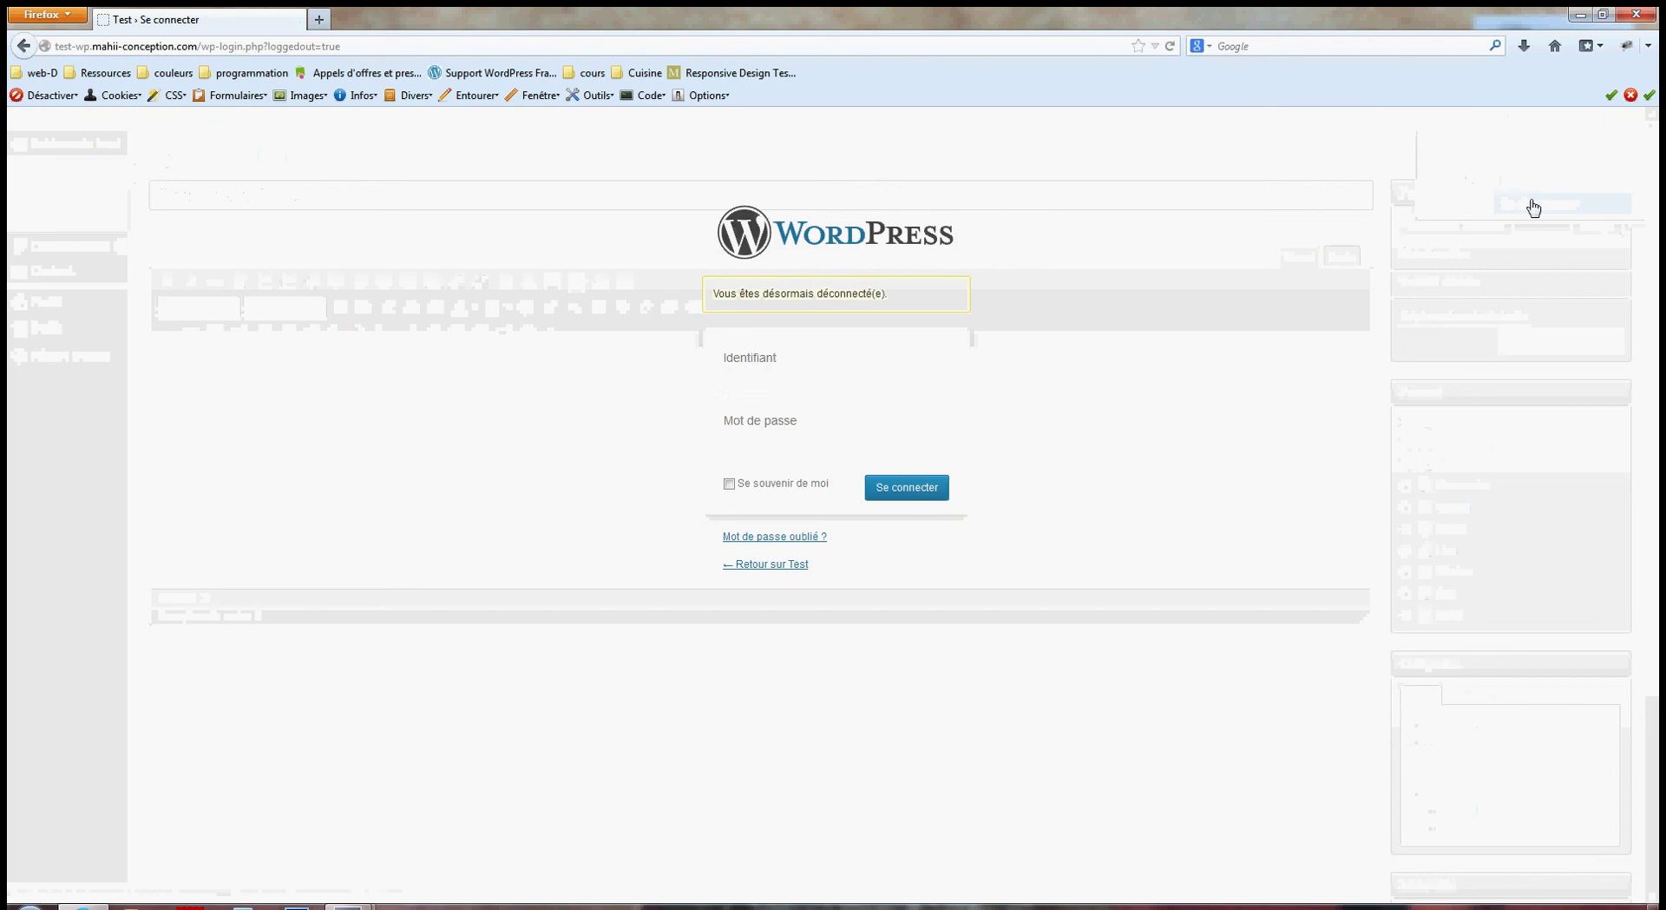
{"action": "left_click", "coordinate": [823, 376]}
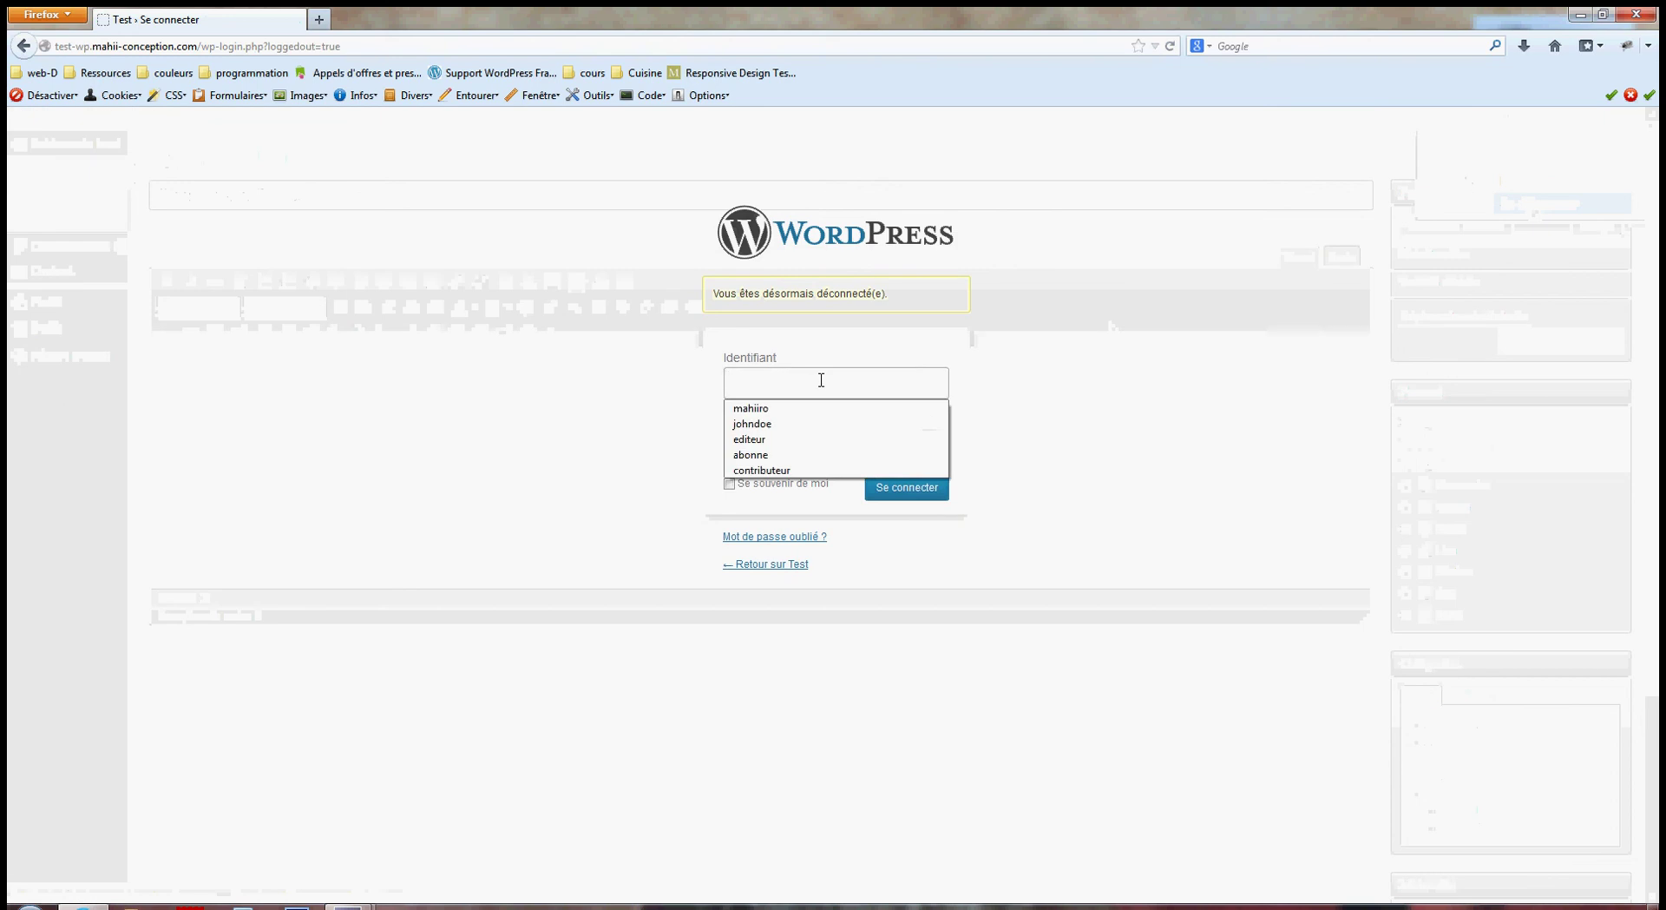
{"action": "left_click", "coordinate": [797, 439]}
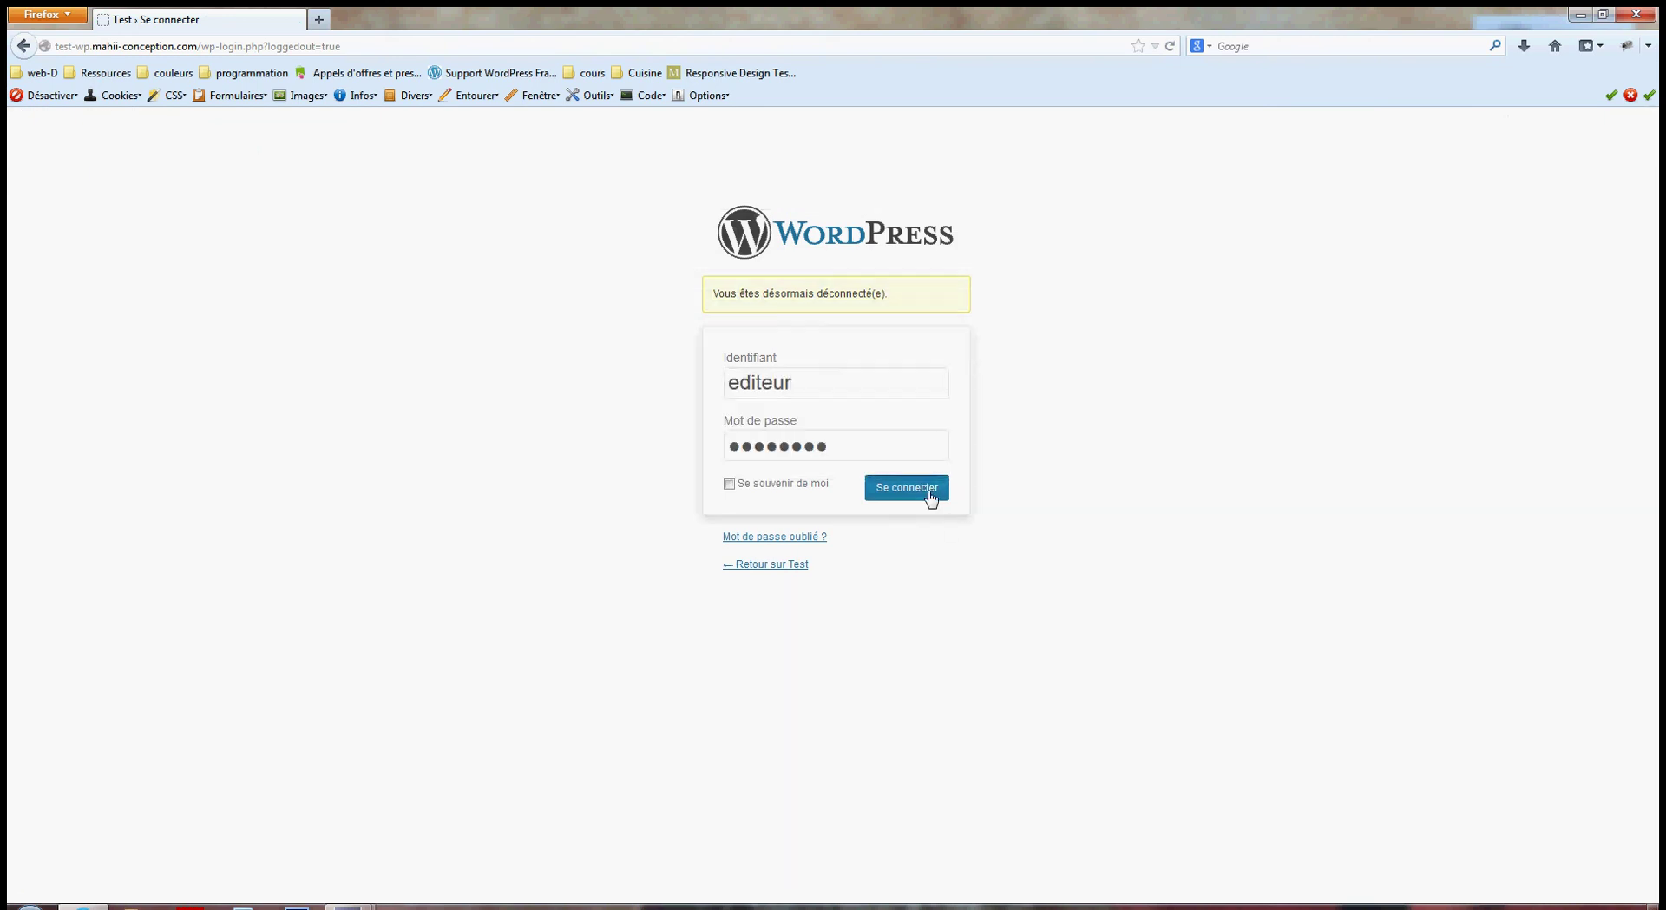
{"action": "left_click", "coordinate": [927, 492]}
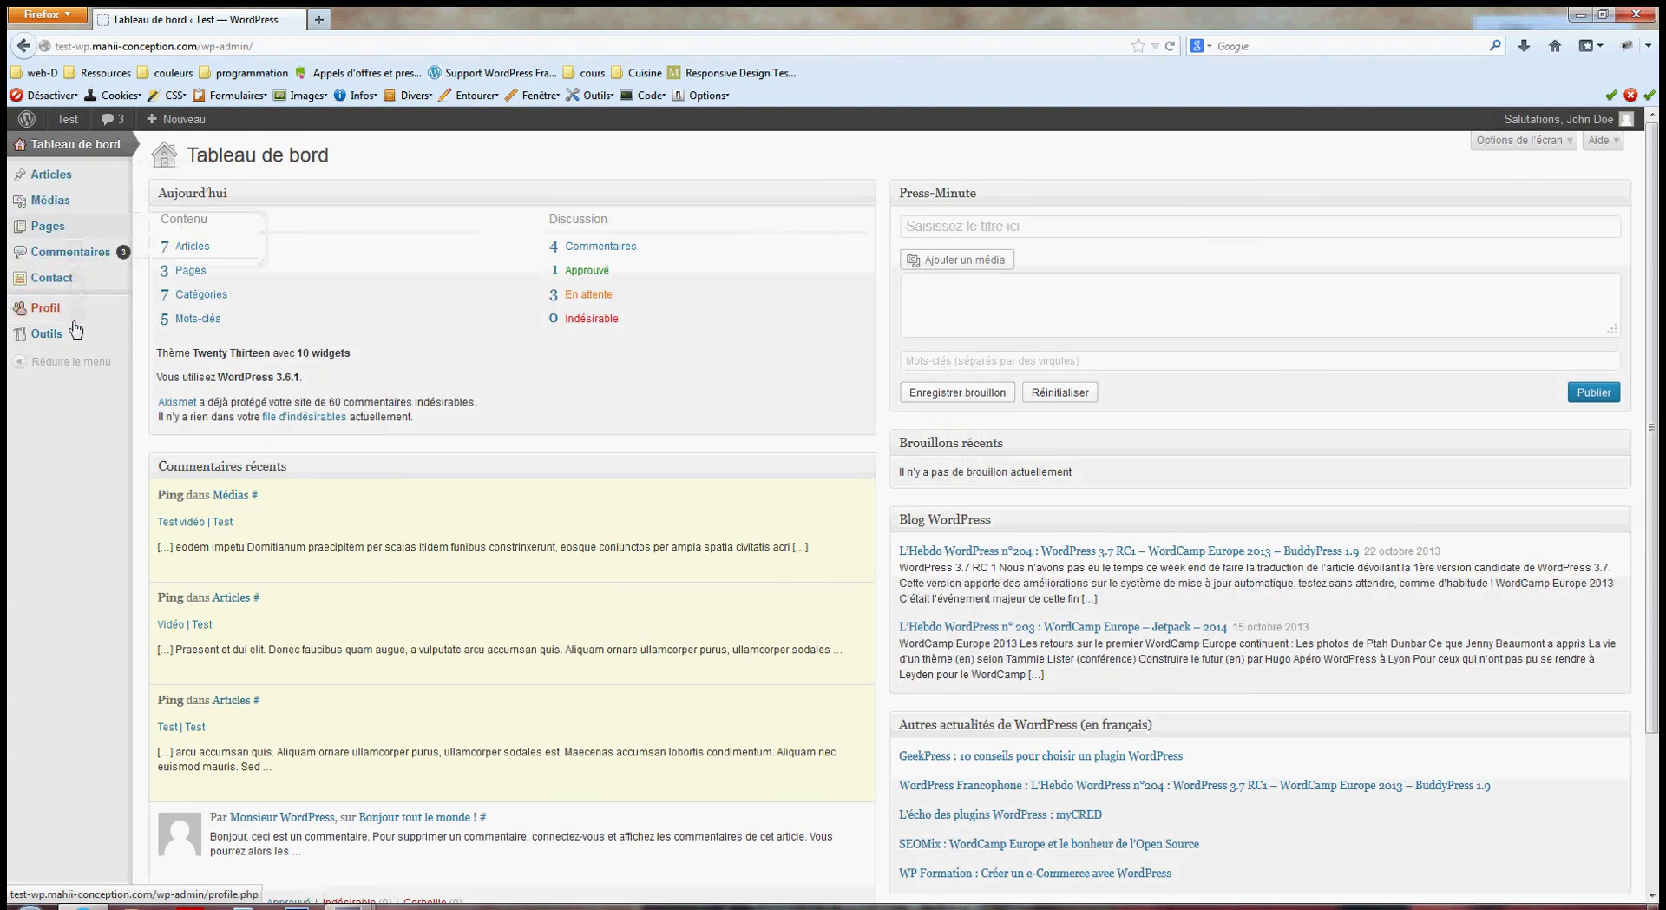
{"action": "left_click", "coordinate": [78, 183]}
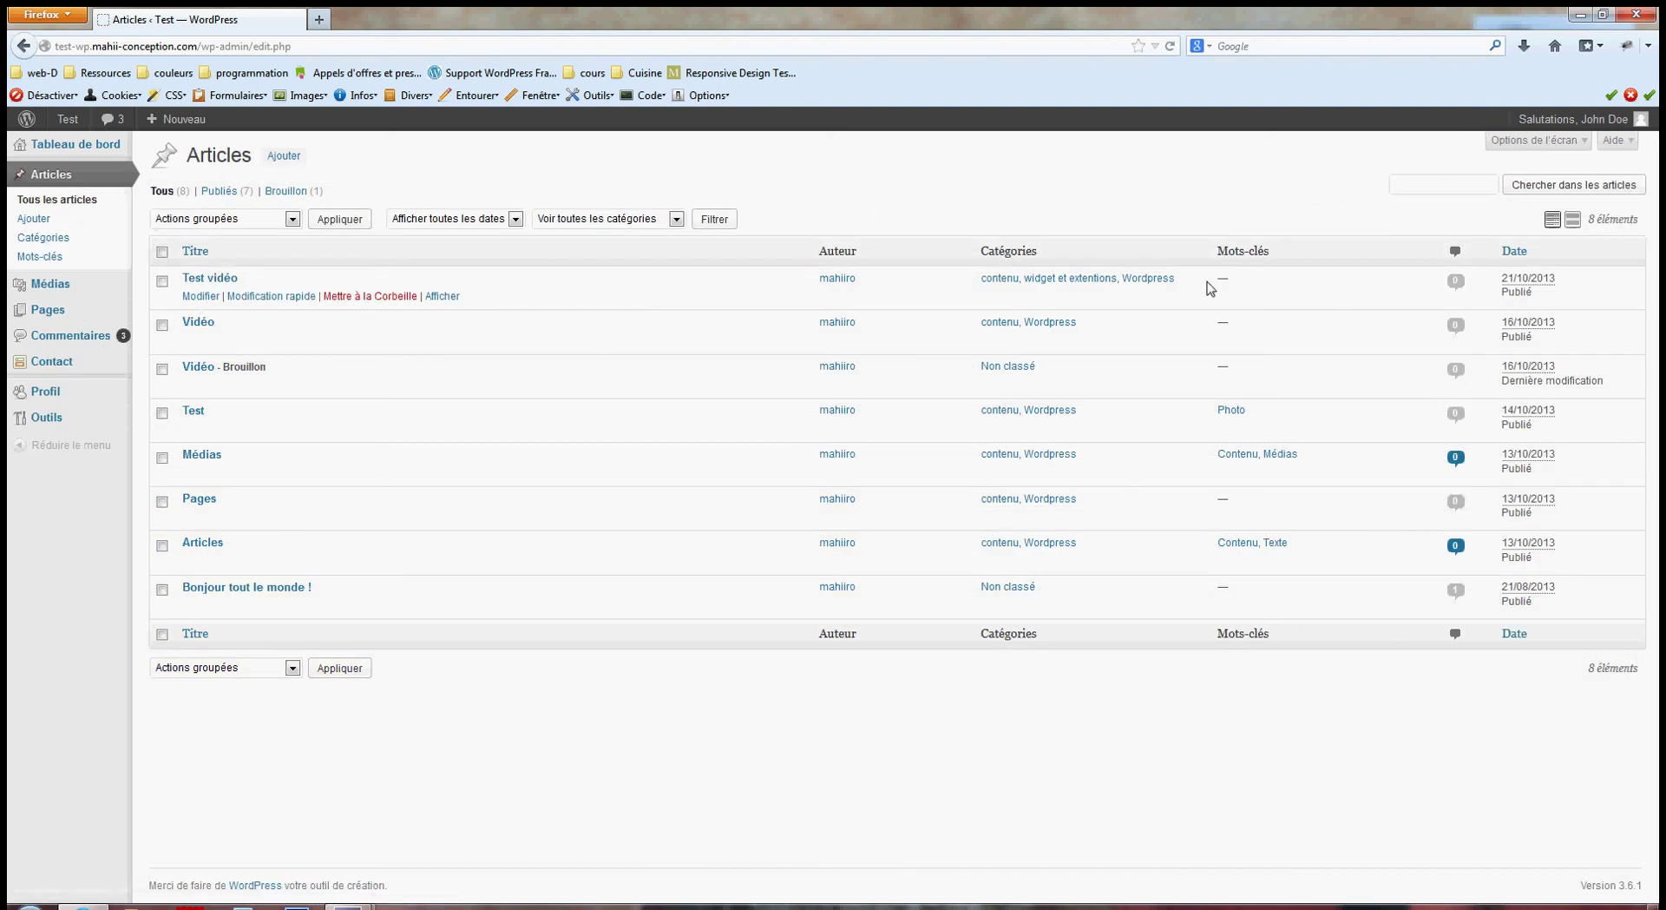
{"action": "left_click", "coordinate": [200, 296]}
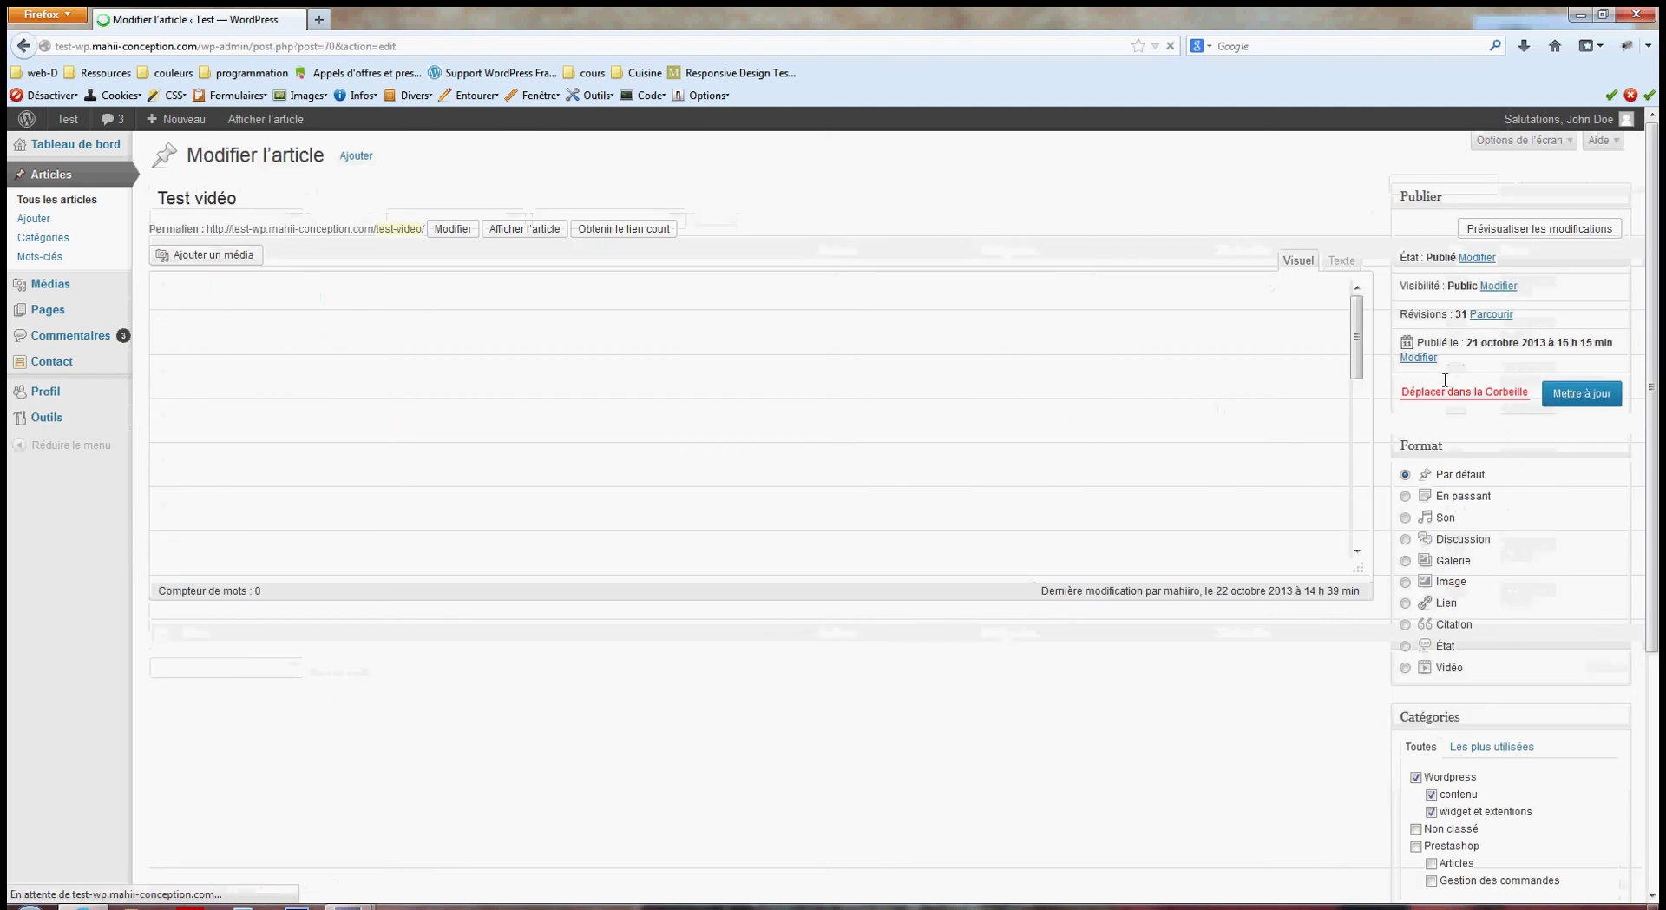
Log out of editeur and sign in with the auteur username and password.
{"action": "mouse_move", "coordinate": [1554, 121]}
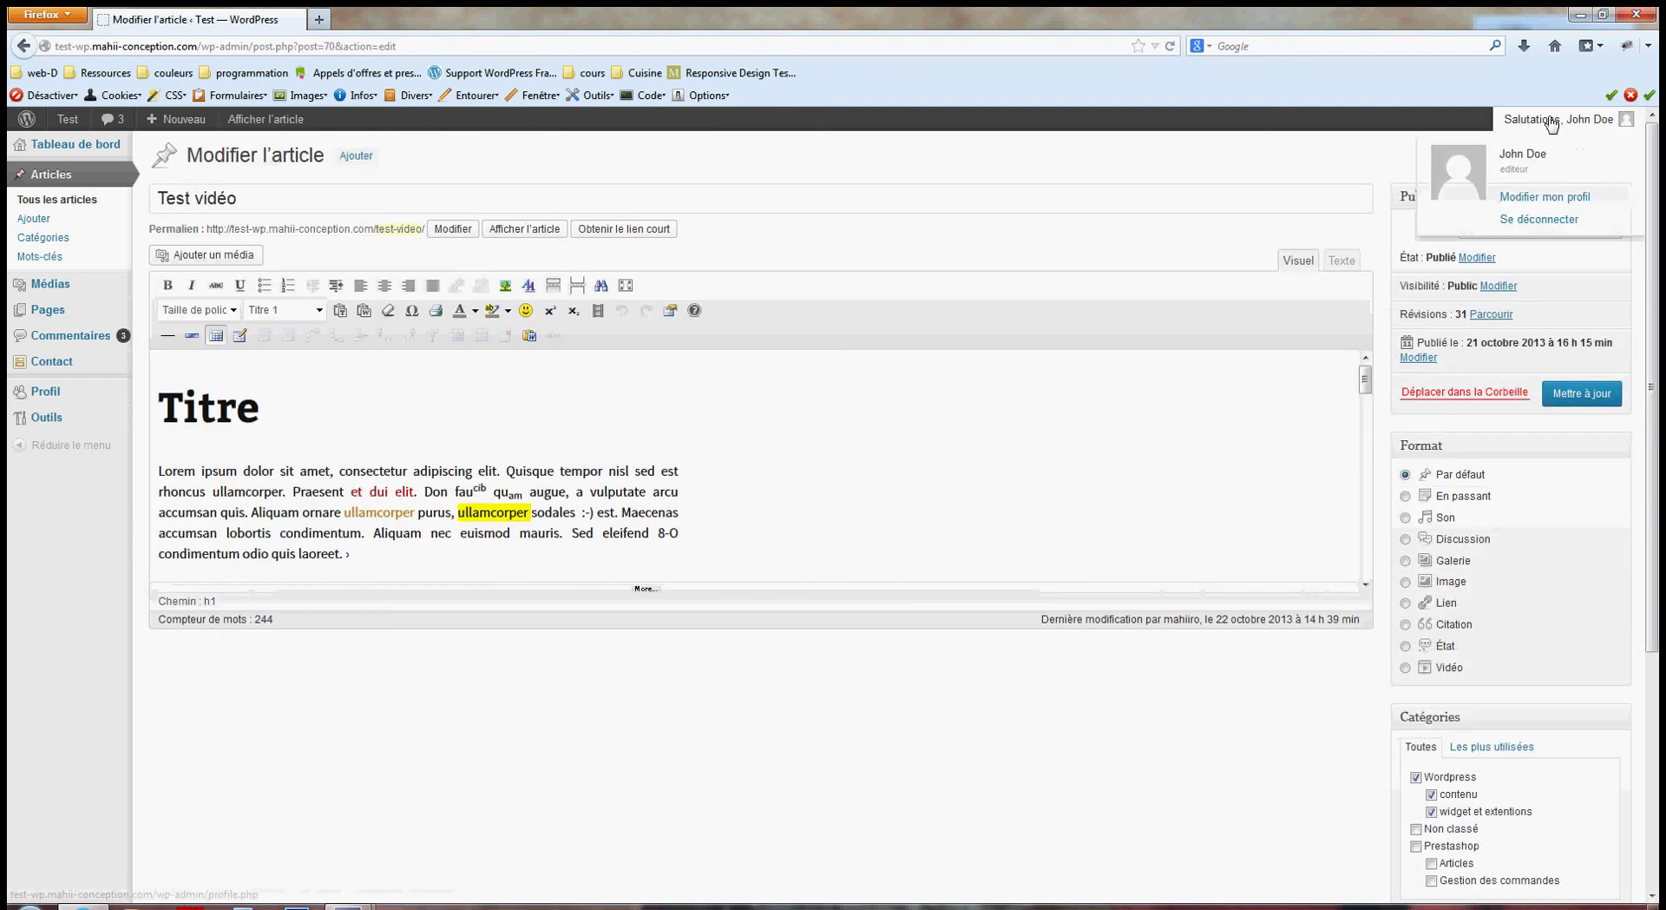
{"action": "left_click", "coordinate": [1506, 224]}
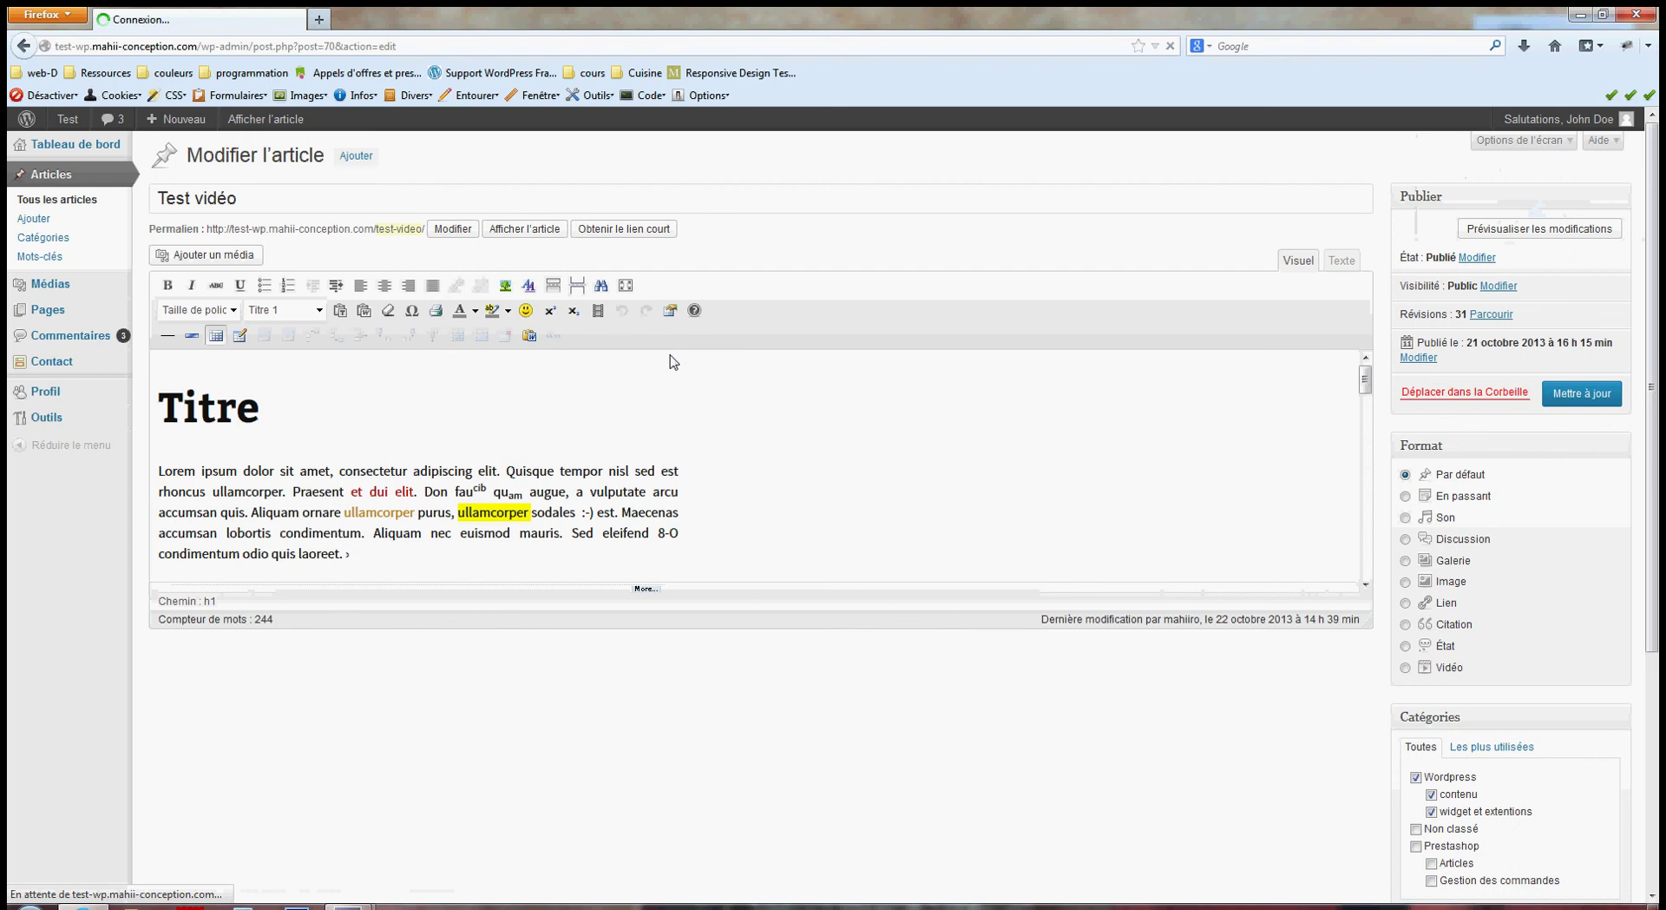
{"action": "double_click", "coordinate": [764, 371]}
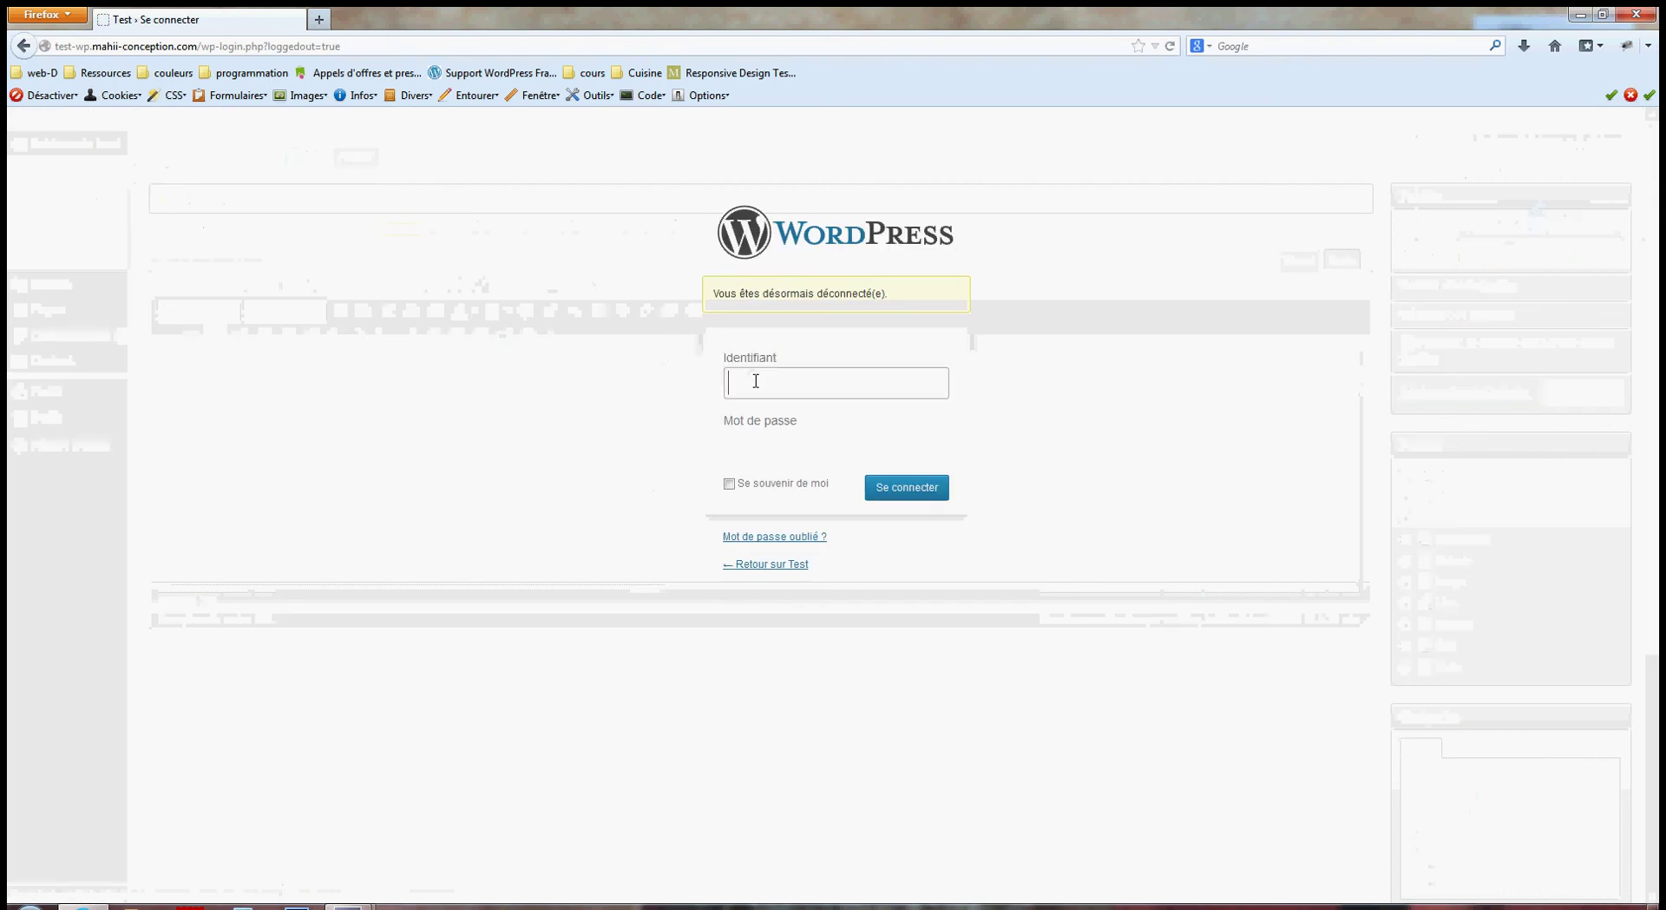
{"action": "type", "text": "auteru"}
{"action": "key", "text": "BackSpace"}
{"action": "key", "text": "BackSpace"}
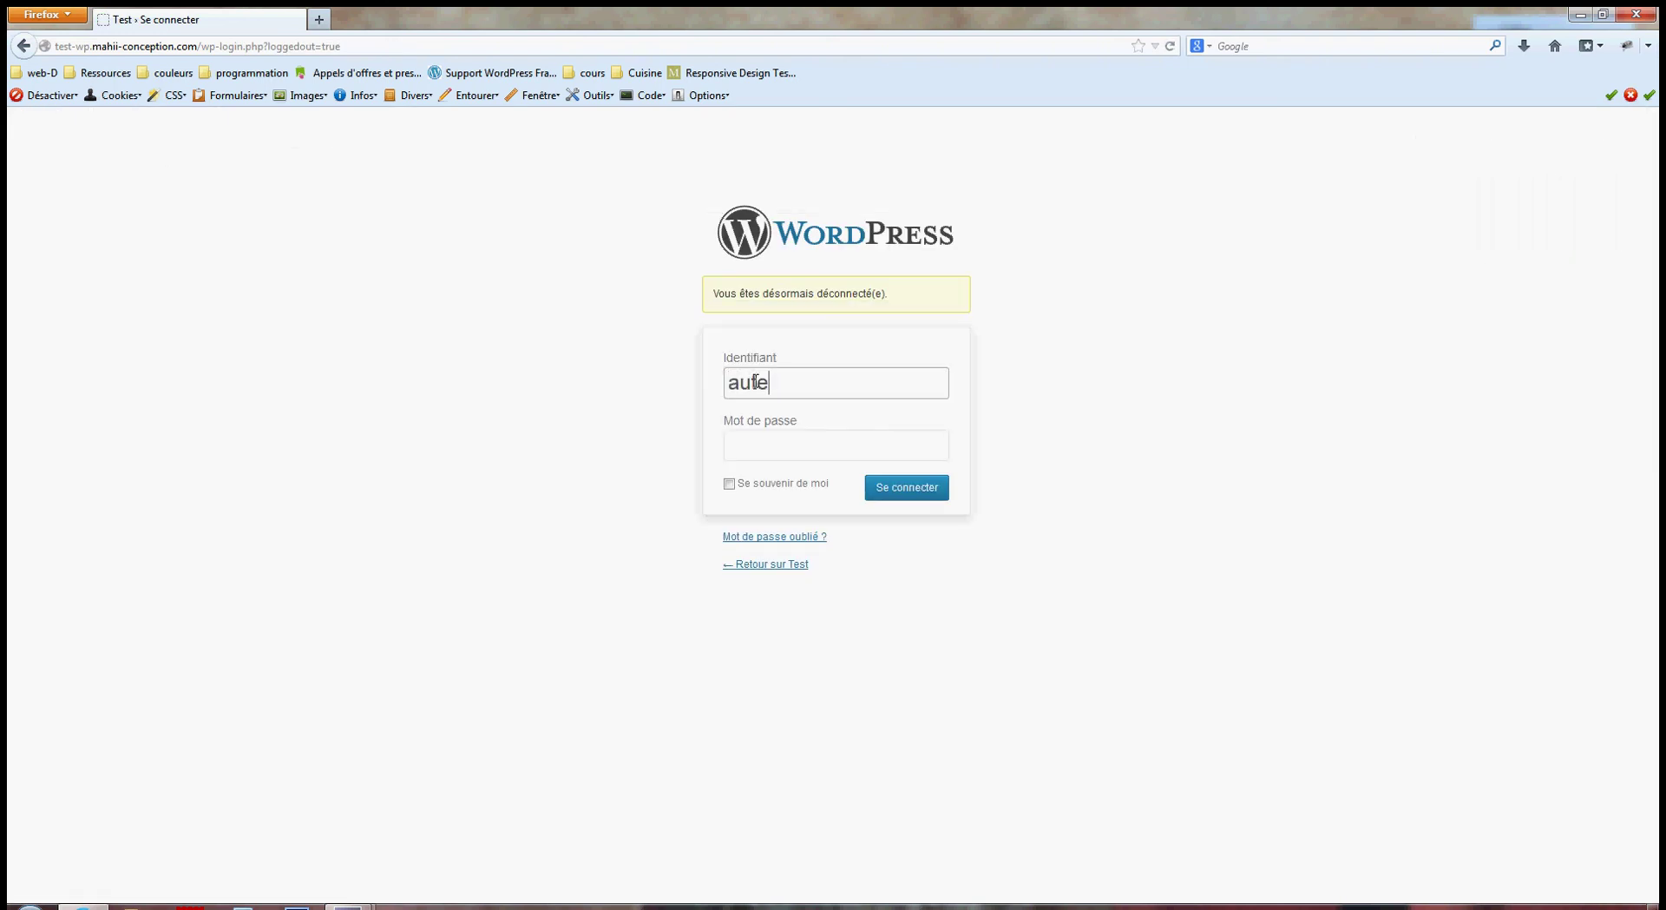
{"action": "key", "text": "Tab"}
{"action": "type", "text": "auteur"}
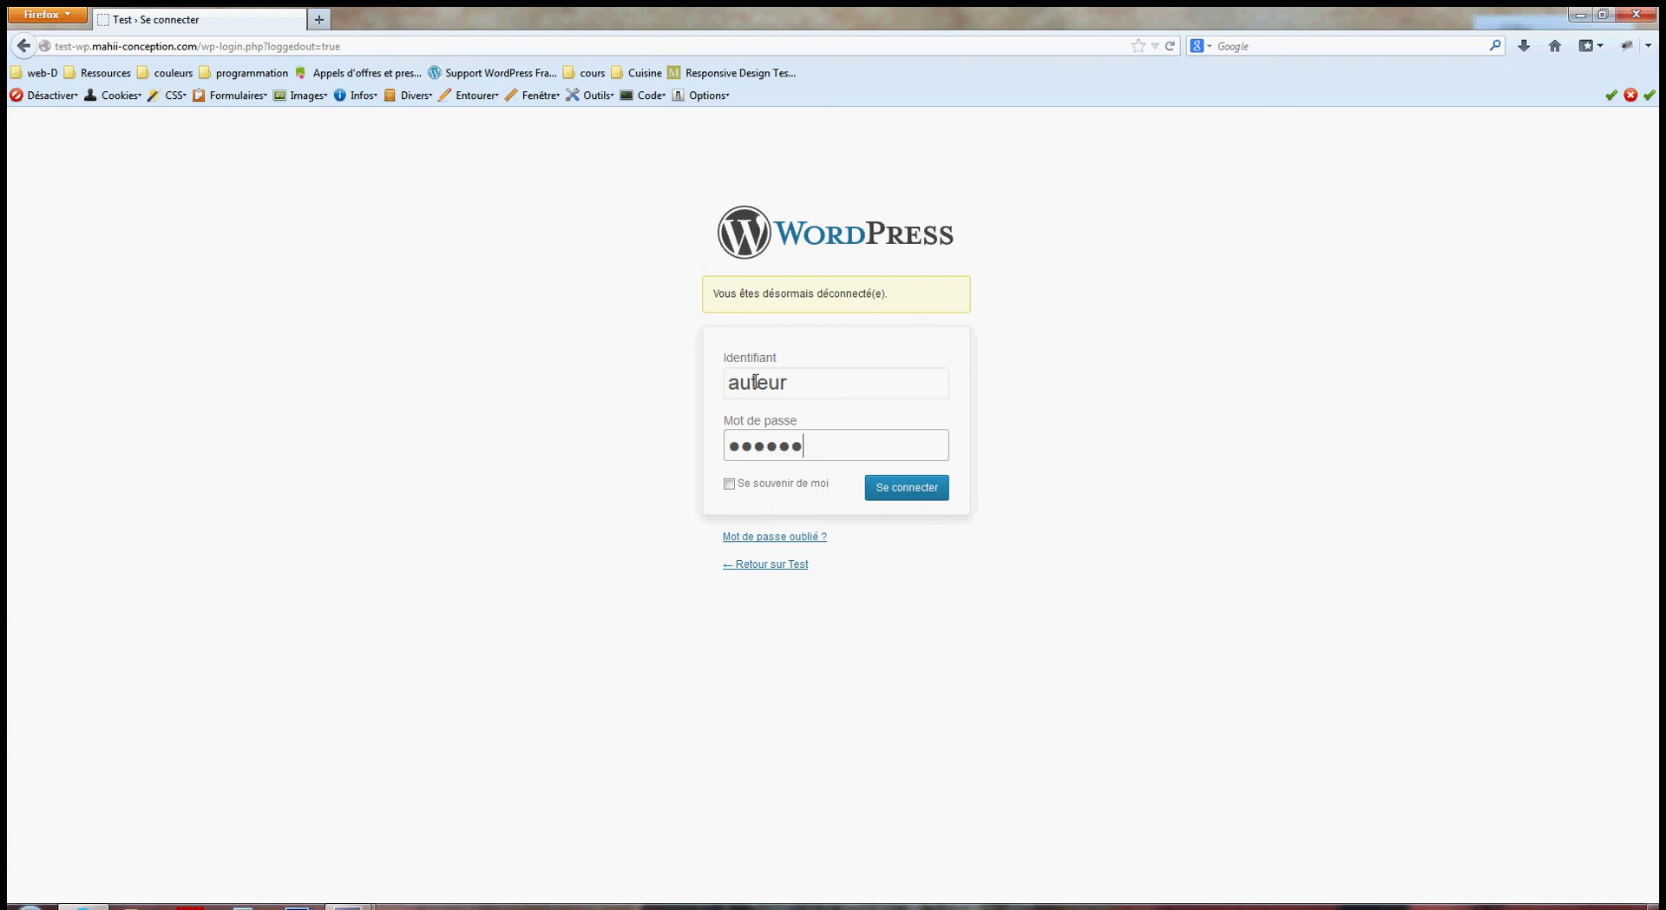
{"action": "key", "text": "Return"}
Dismiss the save-password prompt and open a blank post via Articles > Ajouter.
{"action": "left_click", "coordinate": [295, 128]}
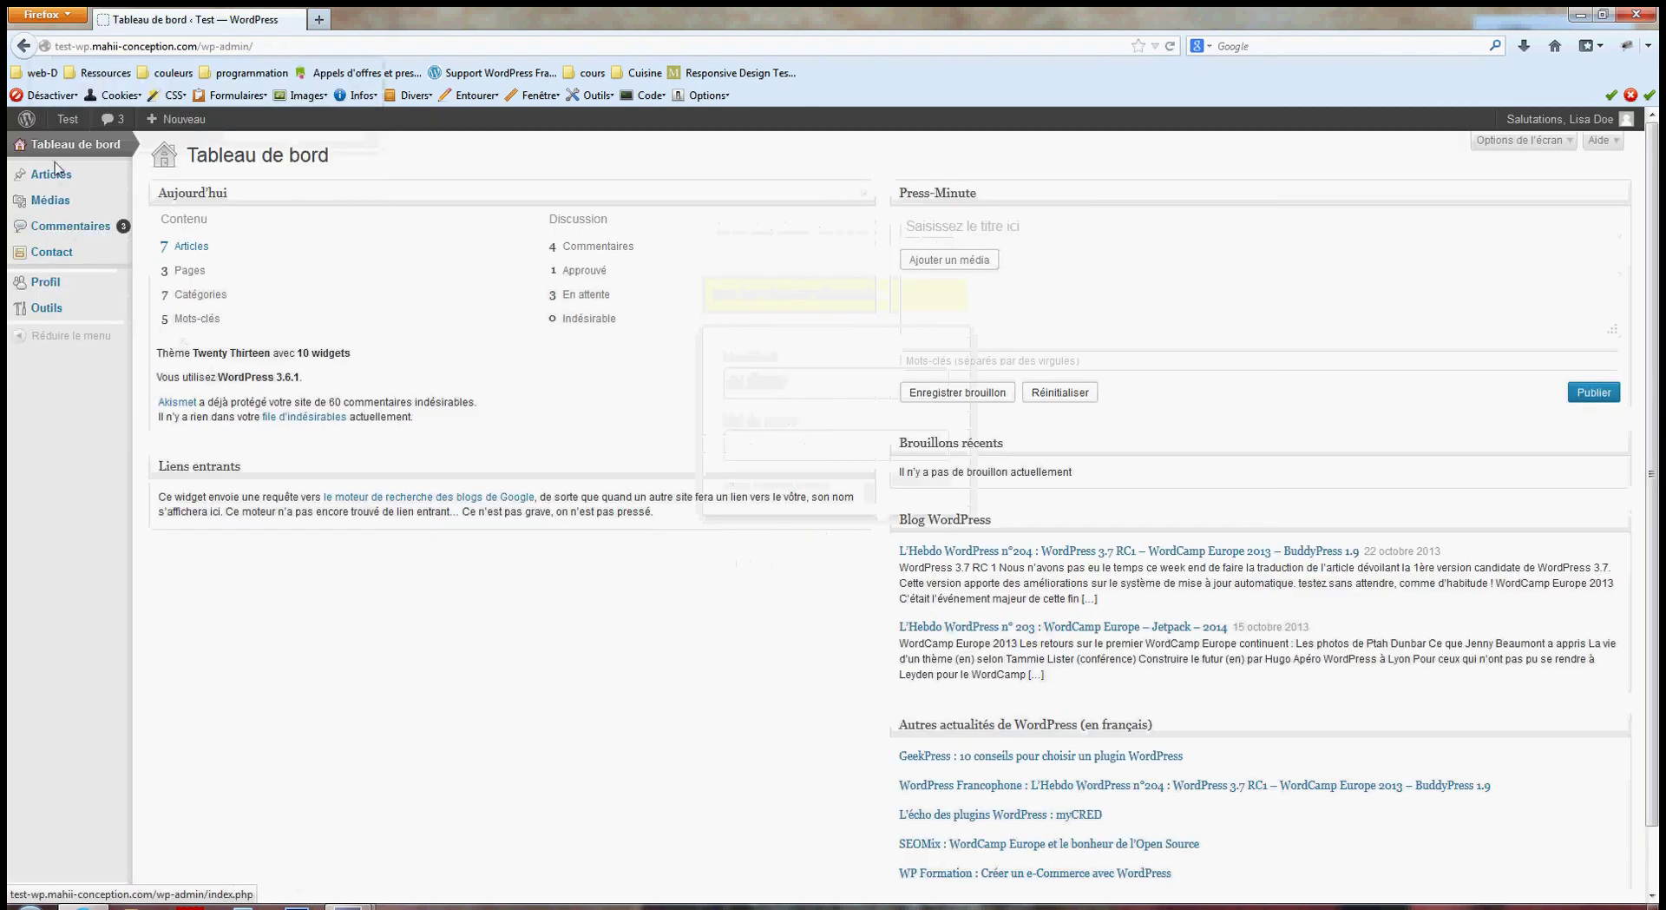
{"action": "left_click", "coordinate": [57, 171]}
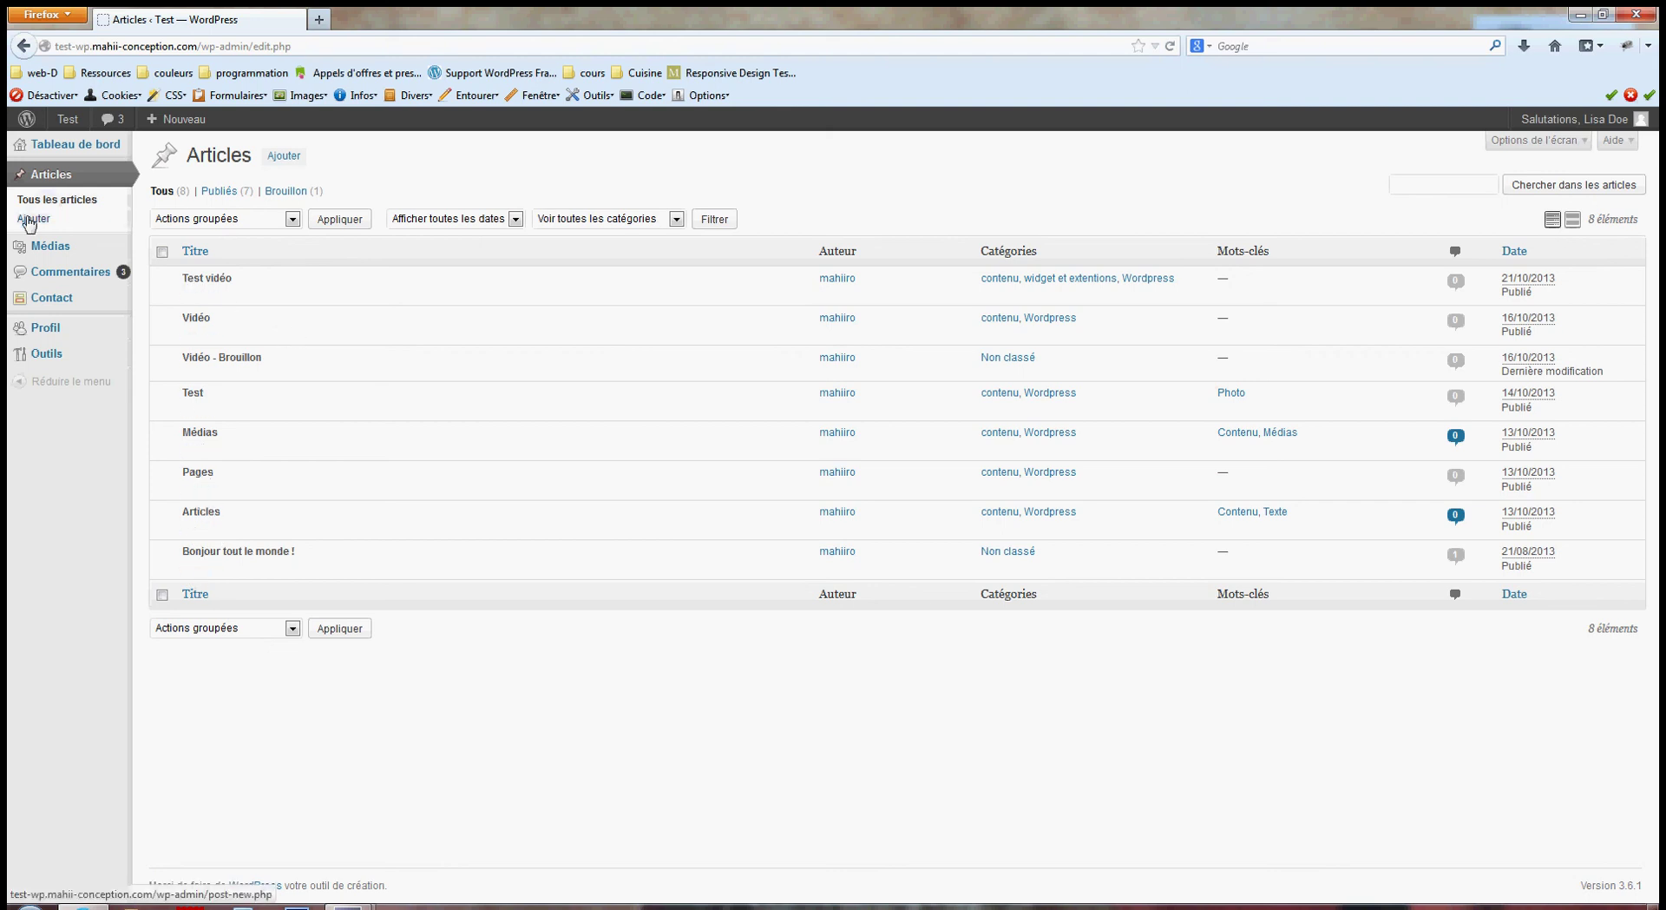
{"action": "left_click", "coordinate": [31, 219]}
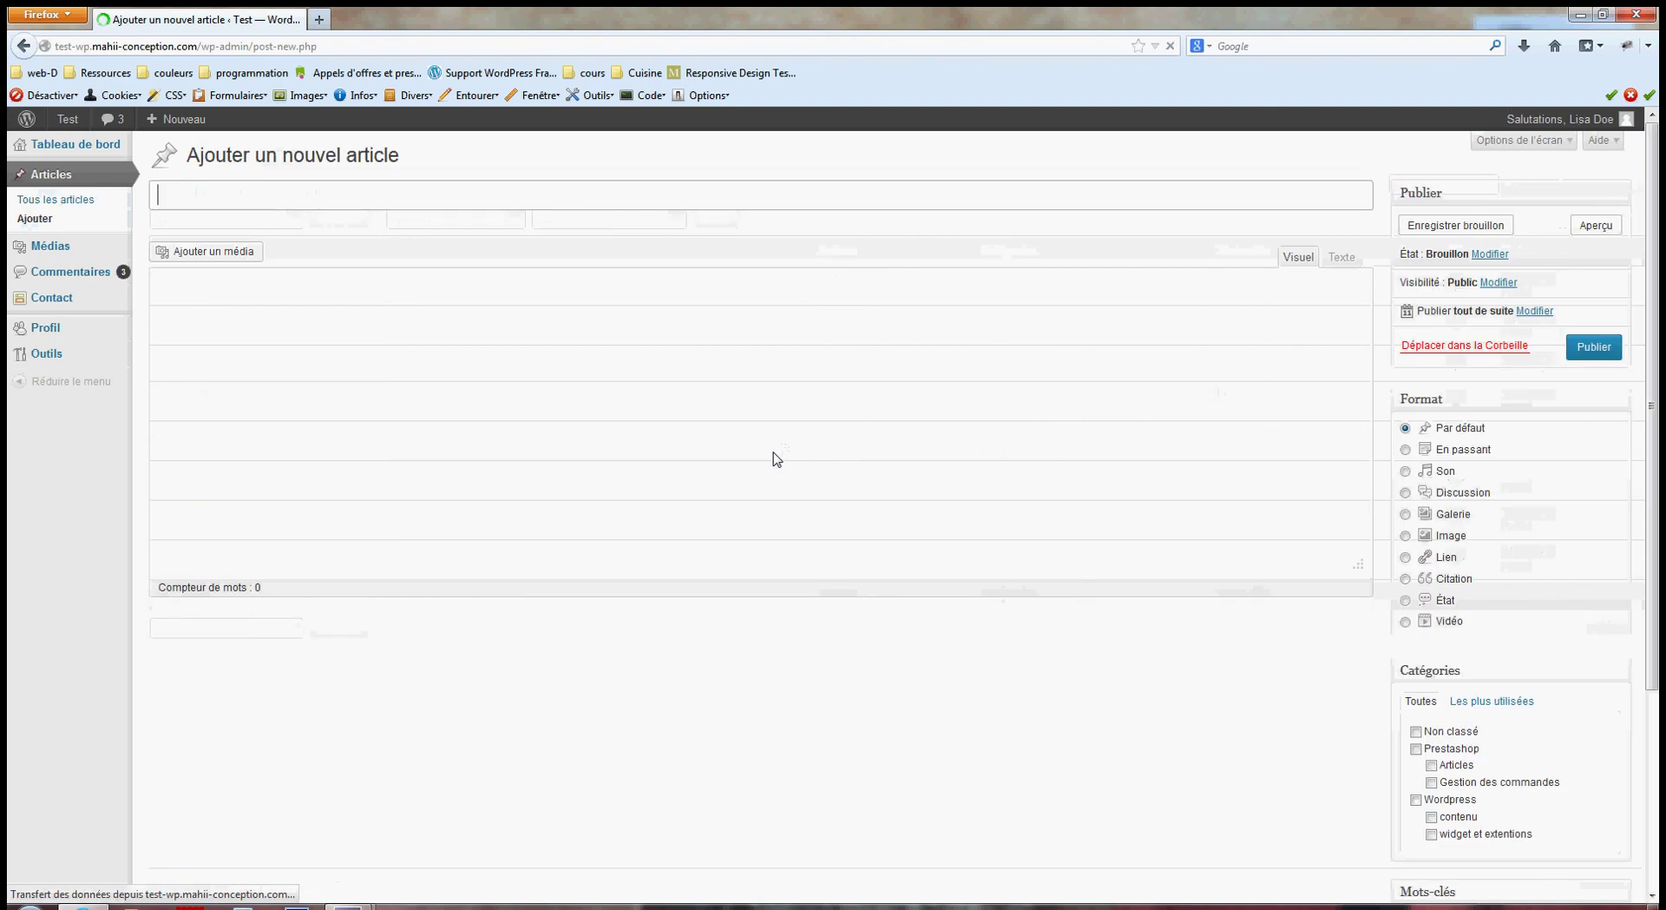